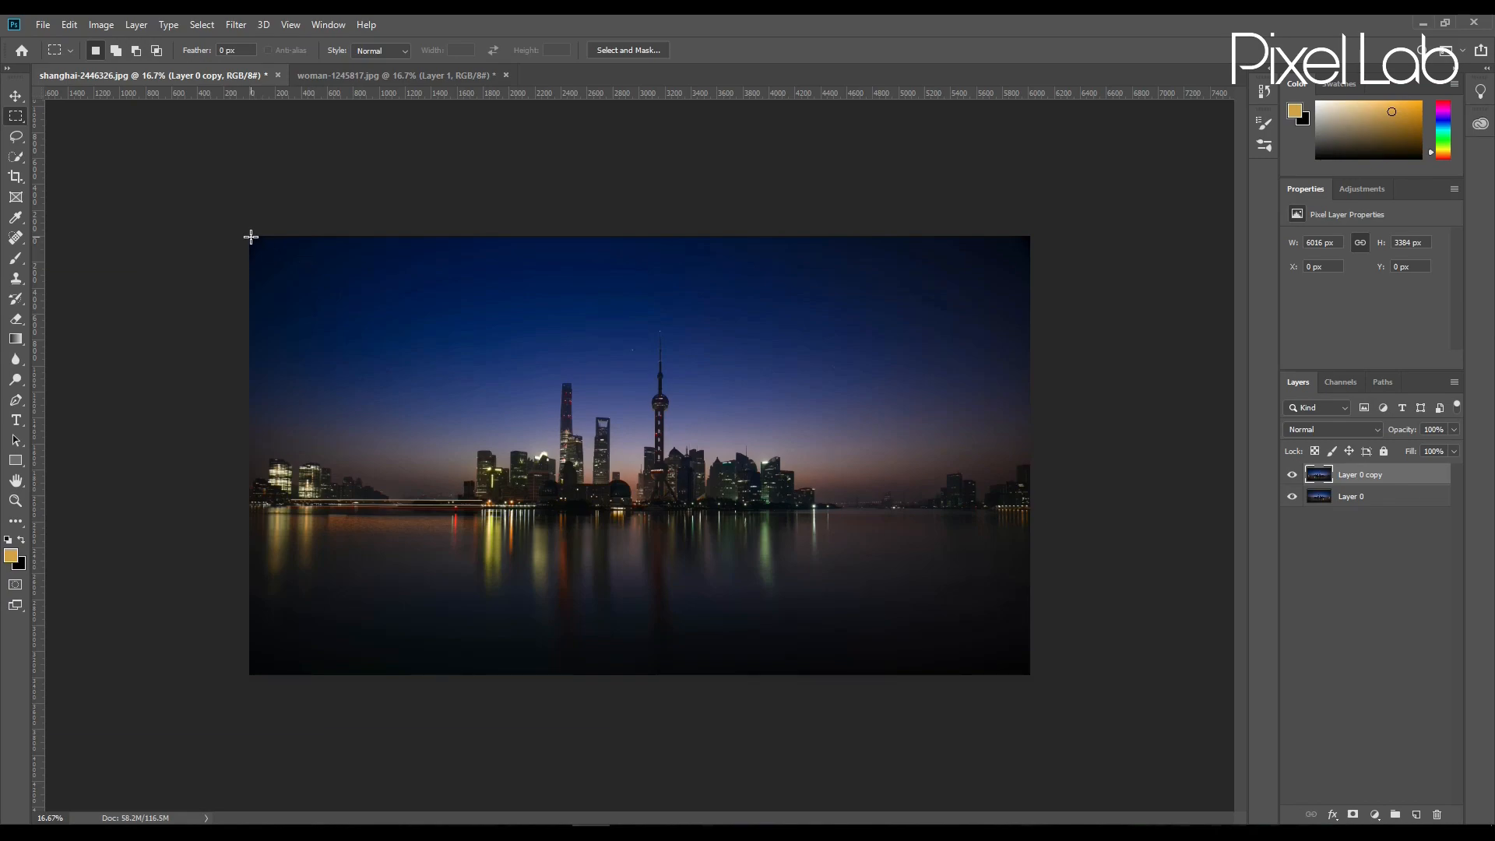
Copy a full-height strip about 1630 px wide from the left edge of the skyline image onto a new layer.
drag(250, 231, 460, 674)
key(ctrl+j)
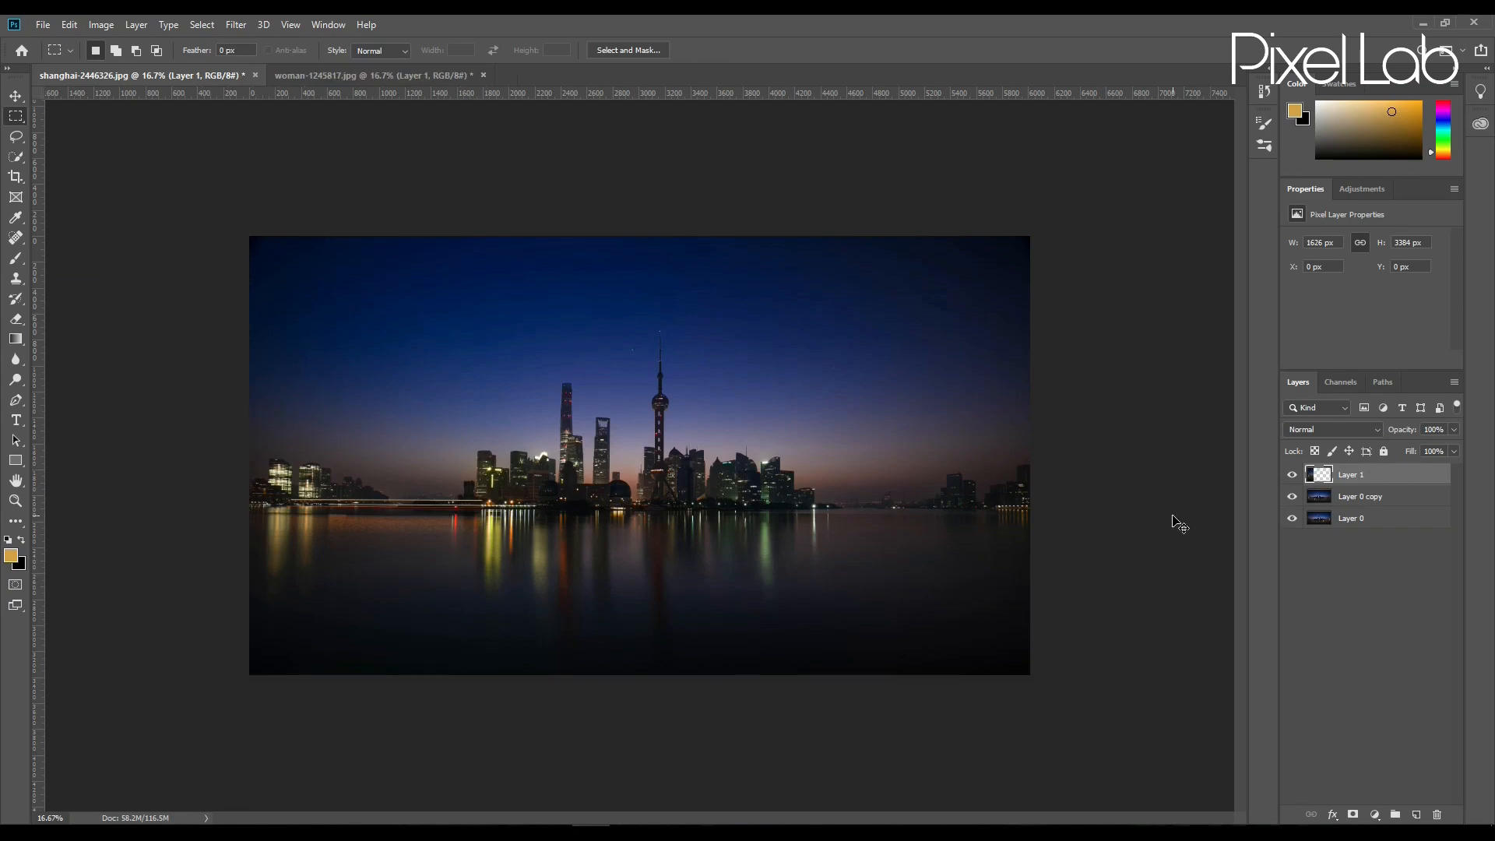
Select Layer 0 copy and set the Gradient tool to the Black, White preset.
click(1372, 497)
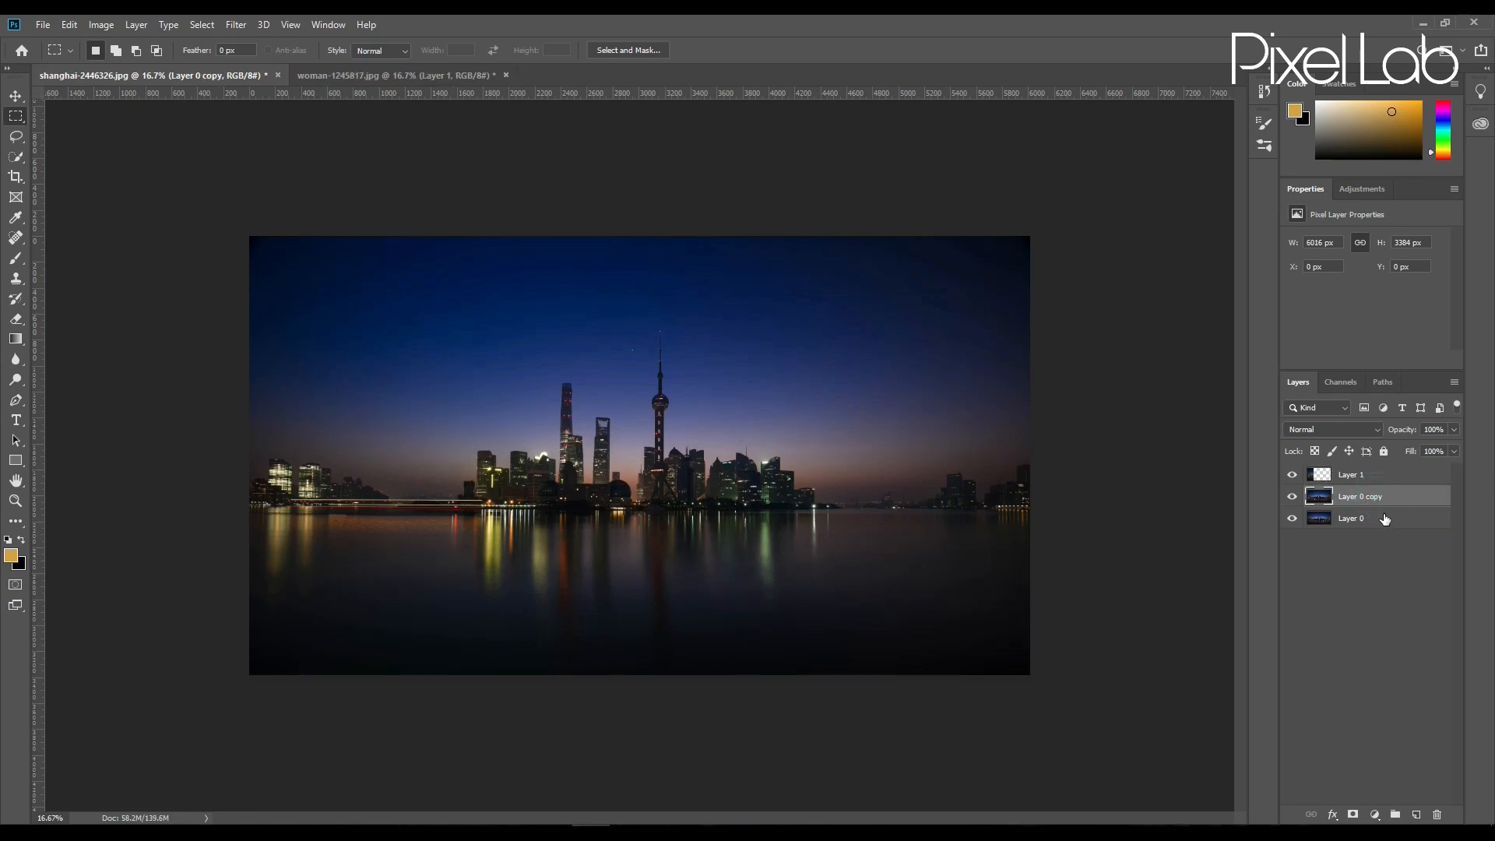
click(15, 339)
click(117, 50)
click(666, 187)
click(640, 187)
click(869, 173)
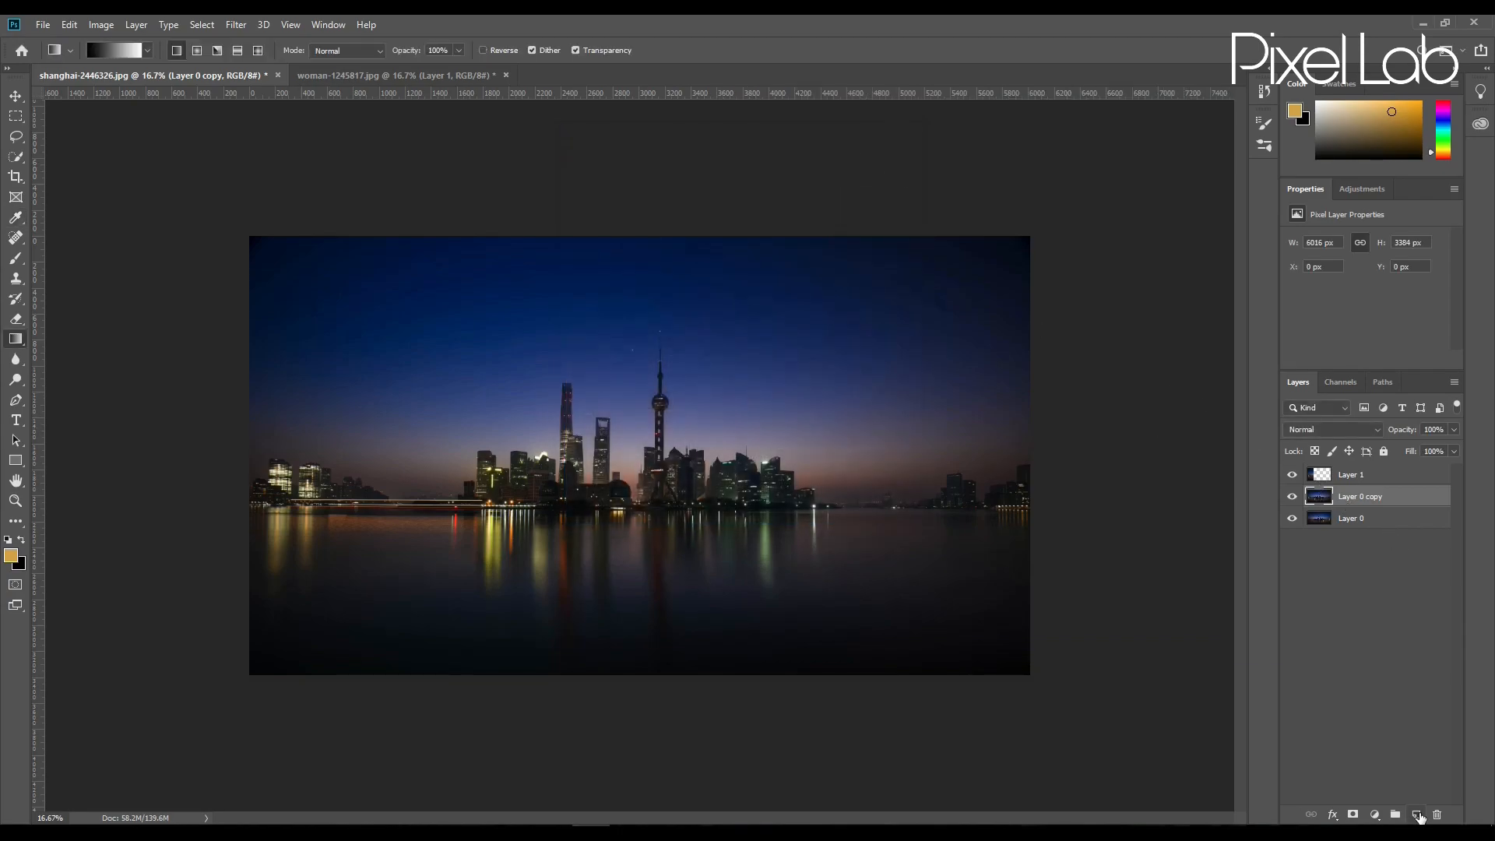
Add a layer mask to Layer 0 copy and keep the Black, White gradient for editing the mask.
click(1353, 815)
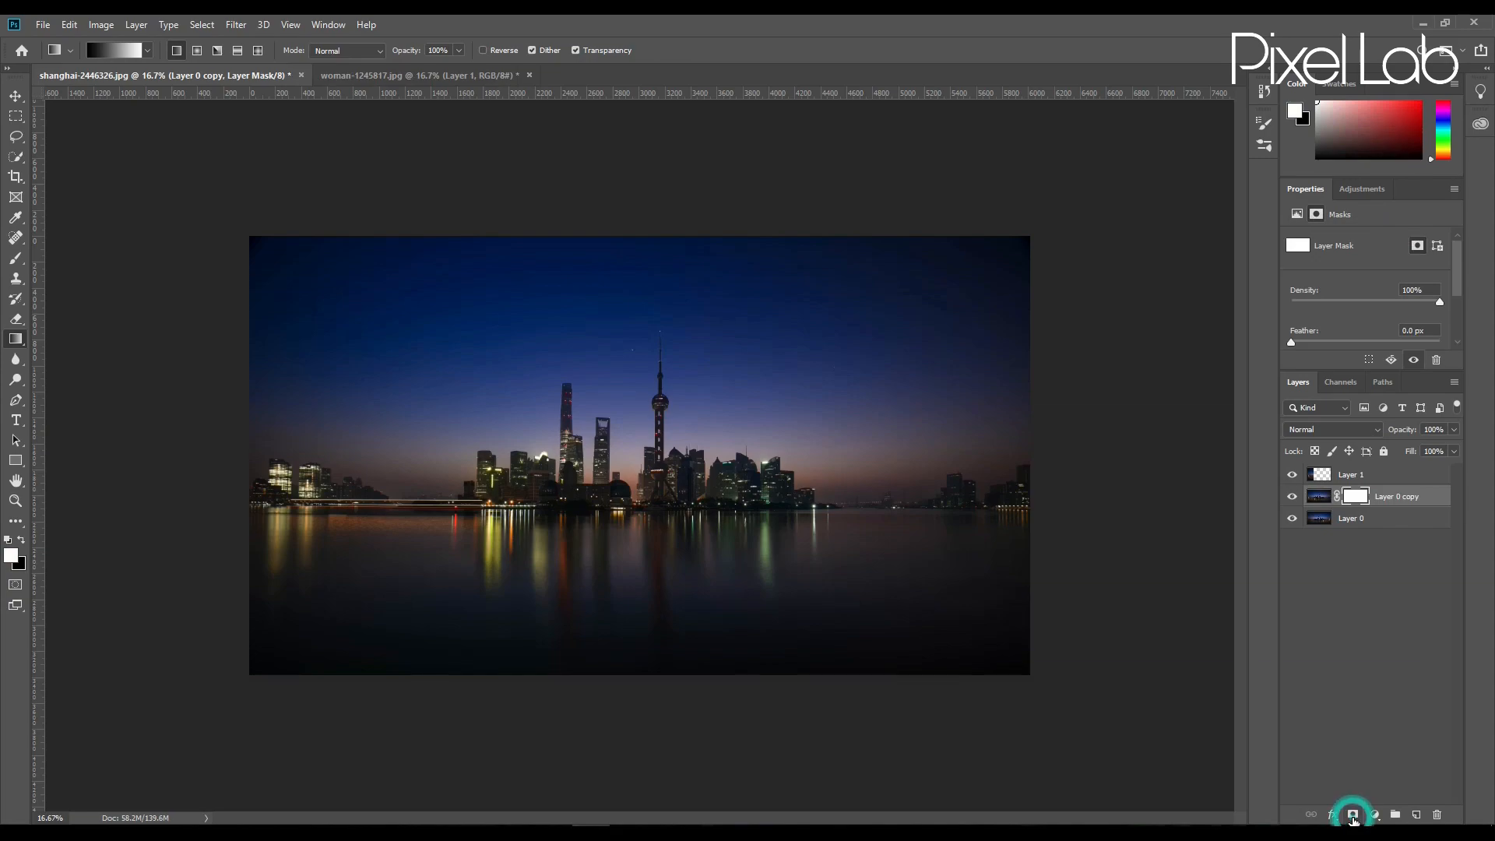
click(1357, 496)
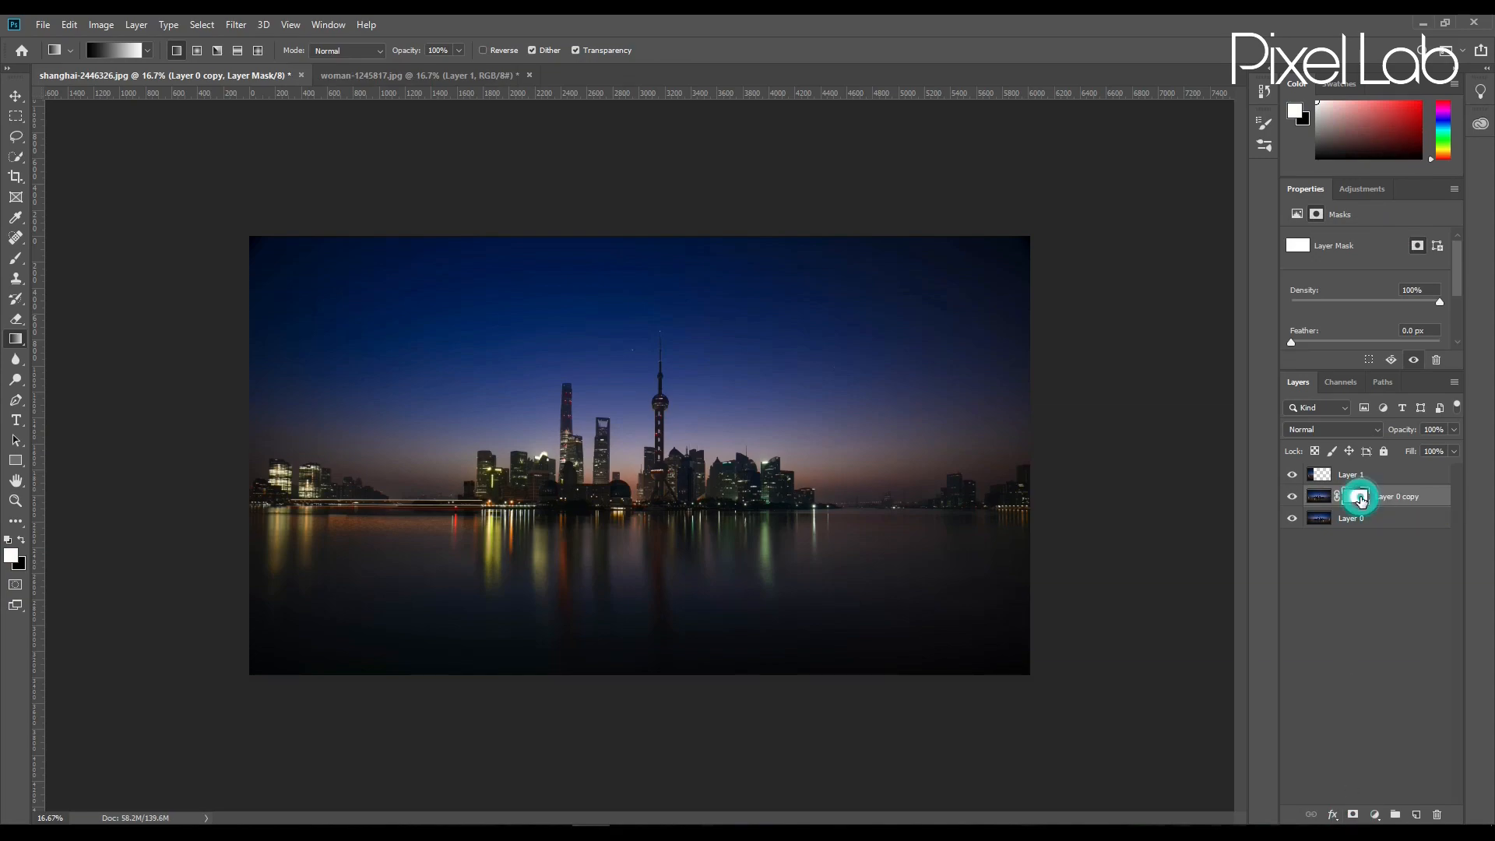
click(117, 54)
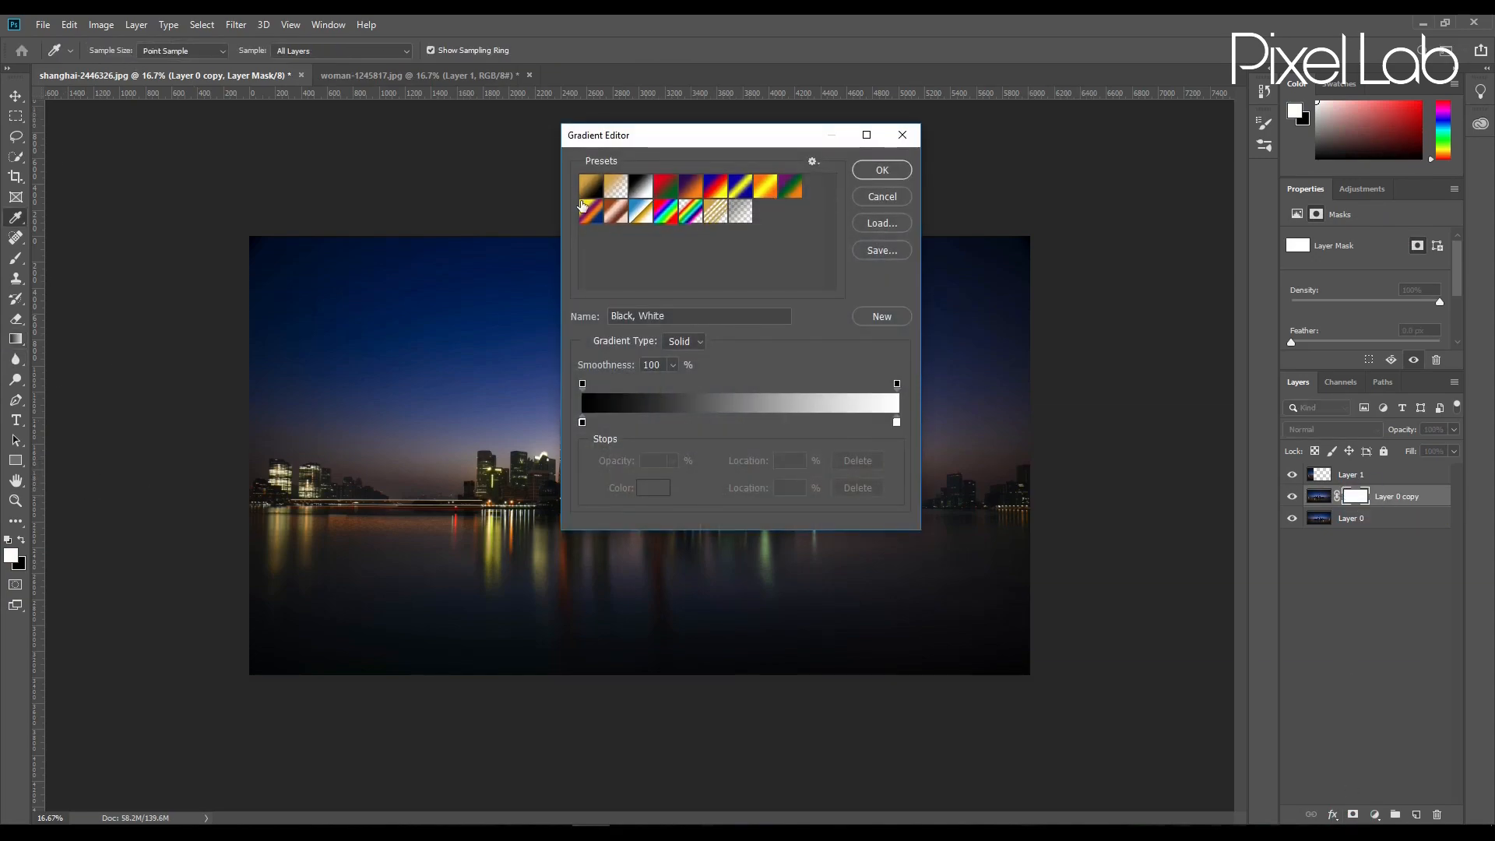
click(882, 167)
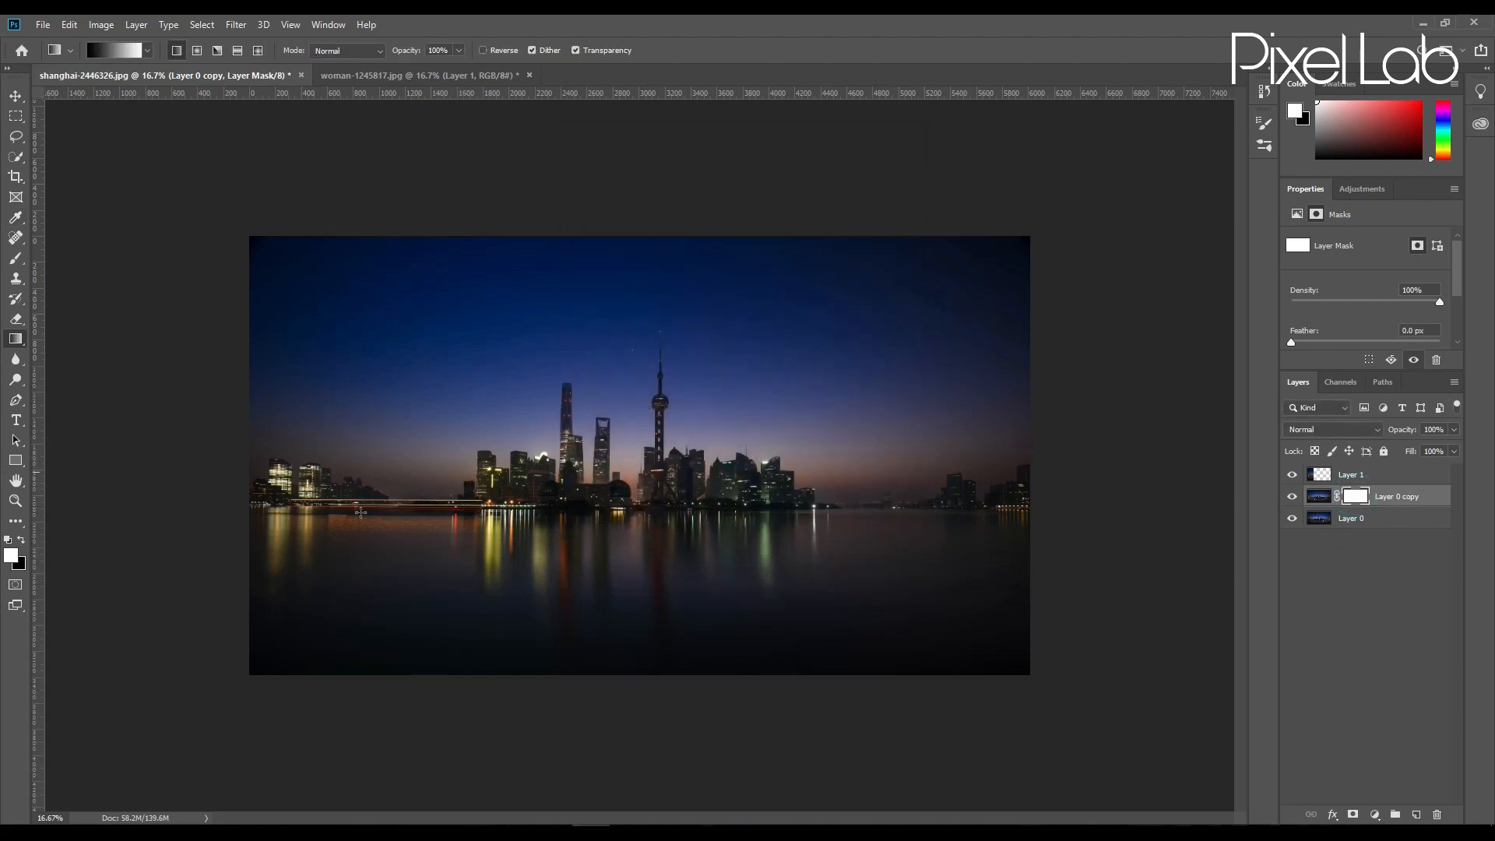
Try short horizontal black-to-white gradients on the Layer 0 copy mask across the left part of the skyline.
drag(485, 480, 182, 482)
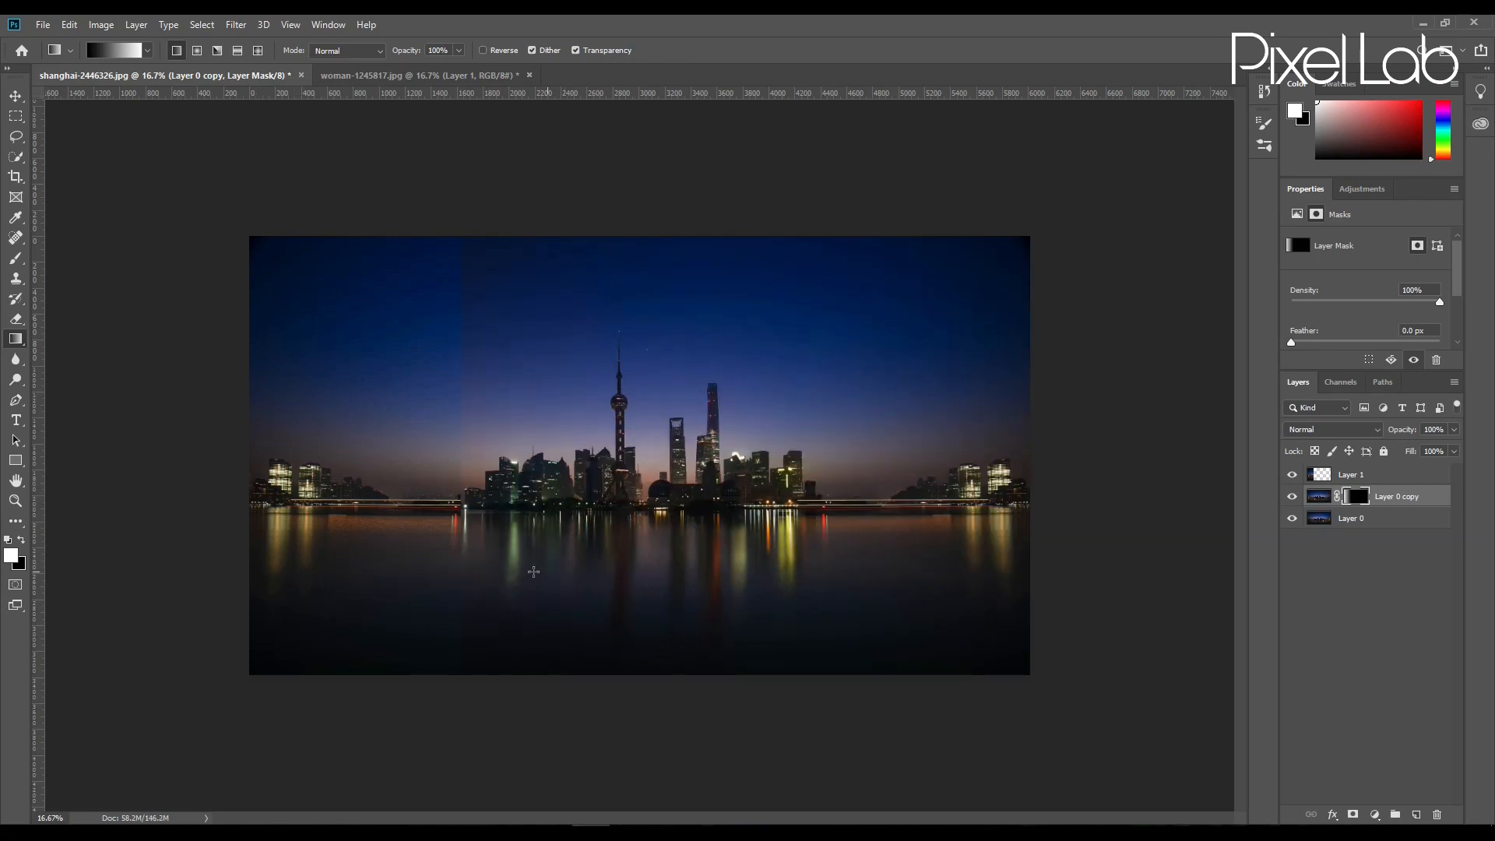
key(ctrl+z)
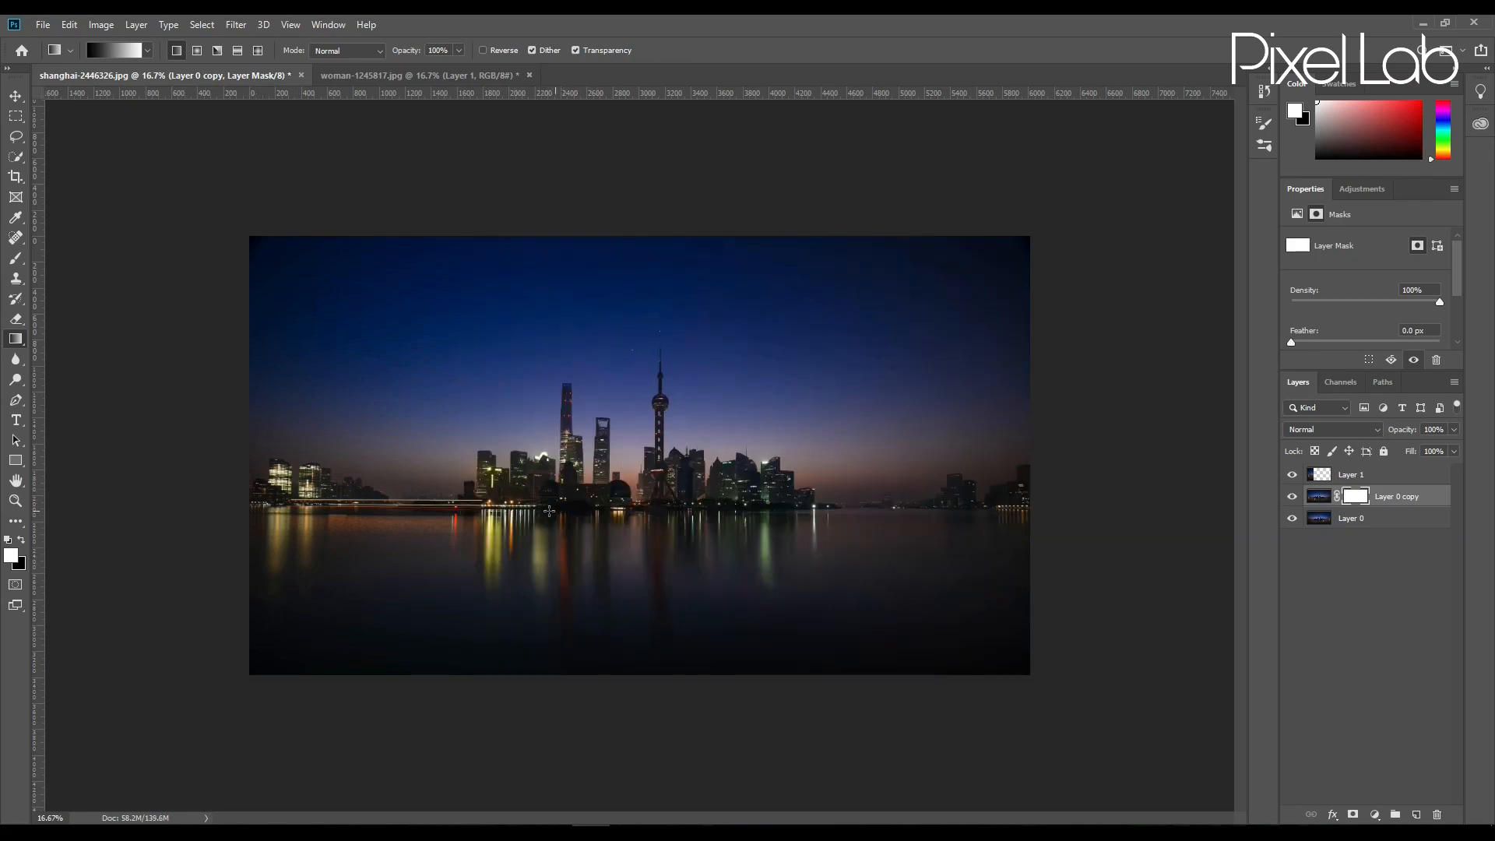
drag(591, 496, 174, 497)
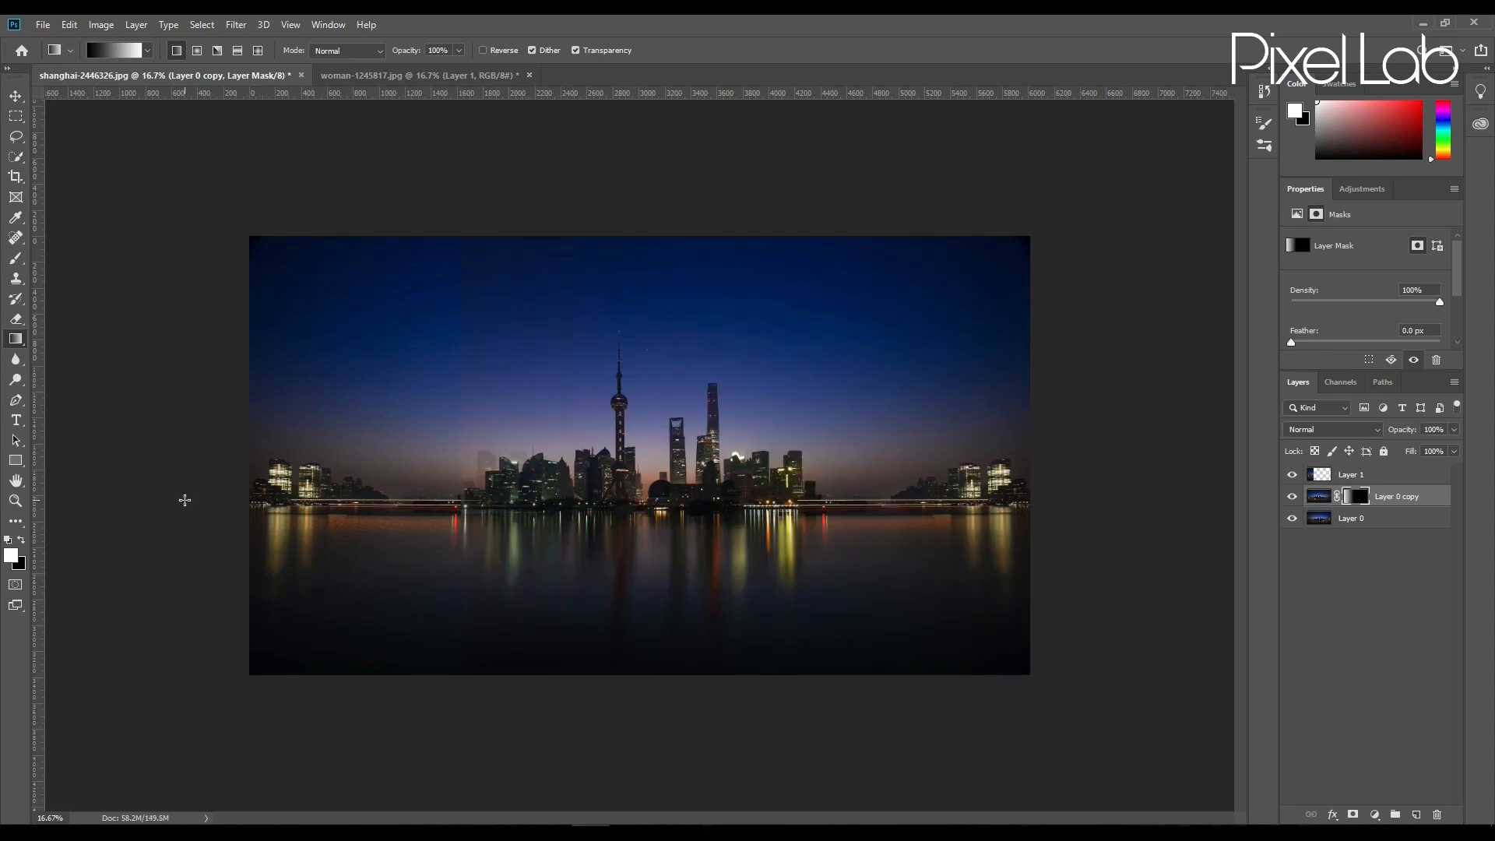
key(ctrl+z)
Apply a wide horizontal black-to-white gradient to the Layer 0 copy mask so both mirrored skylines blend together.
drag(824, 470, 39, 460)
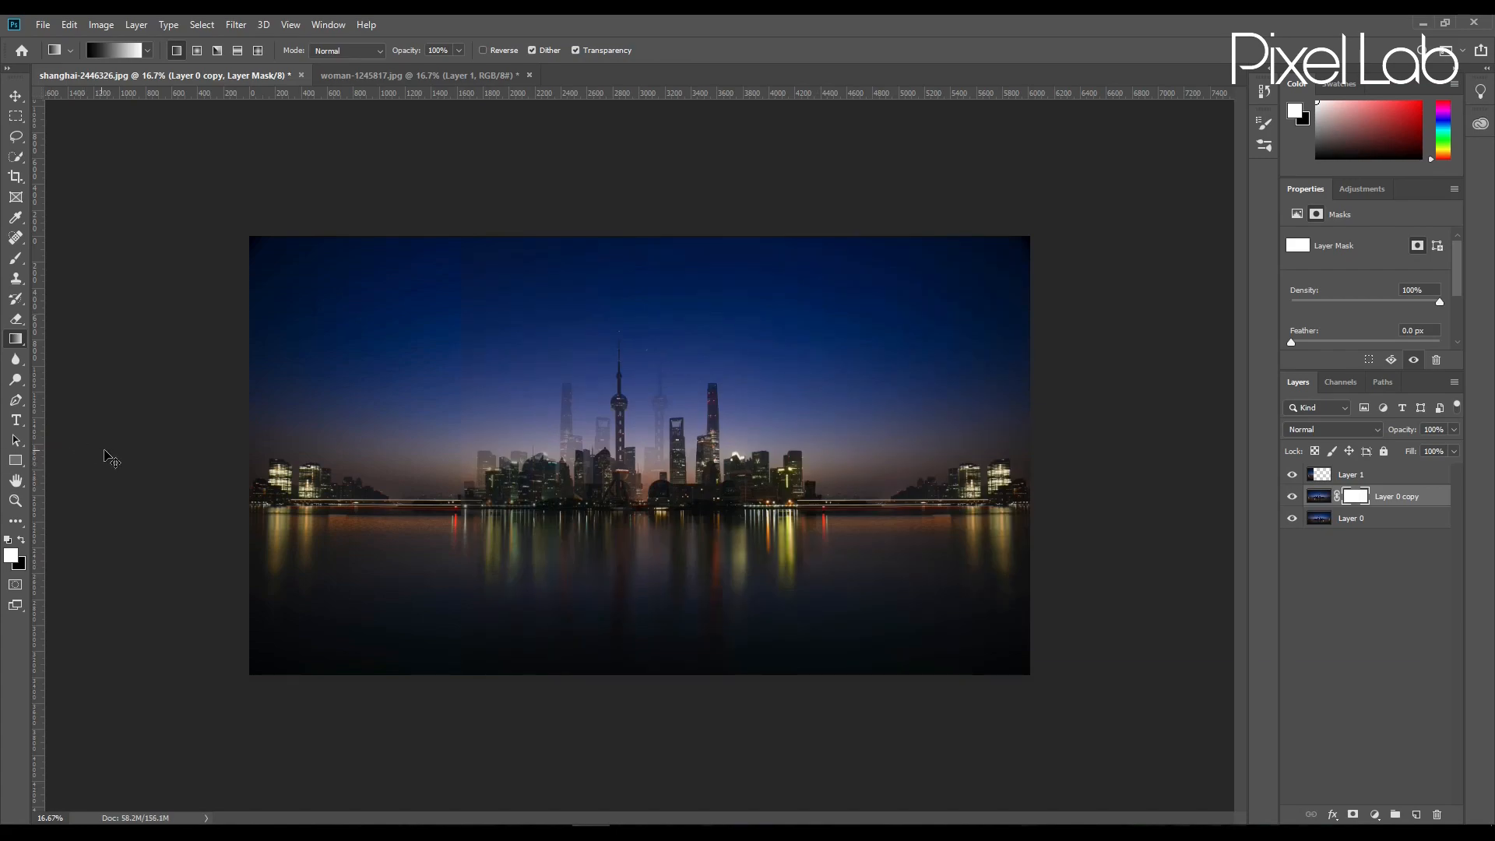
key(ctrl+z)
drag(498, 479, 82, 477)
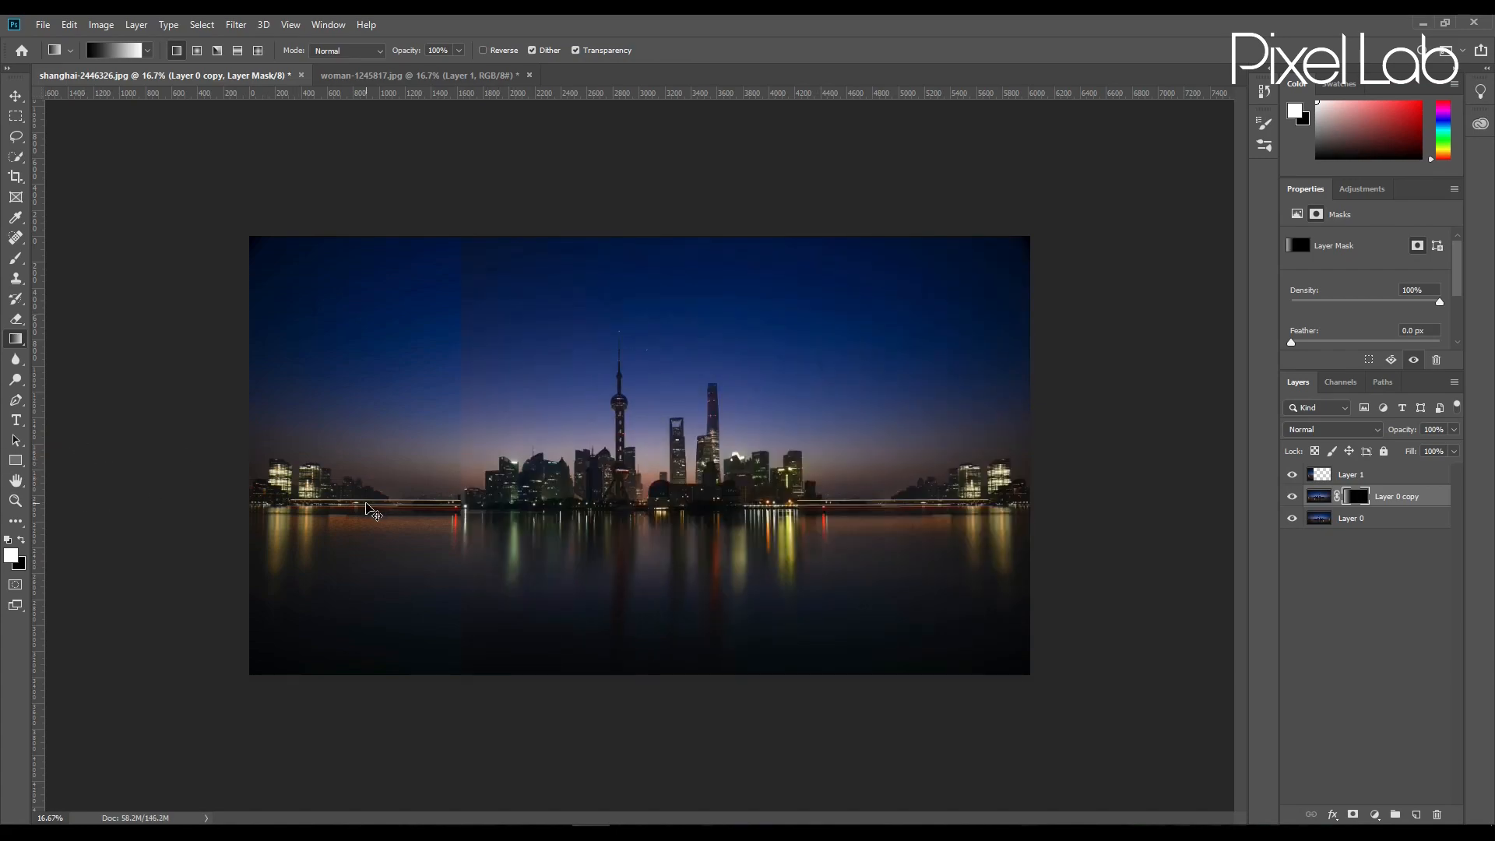
key(ctrl+z)
key(ctrl+z)
key(ctrl+z)
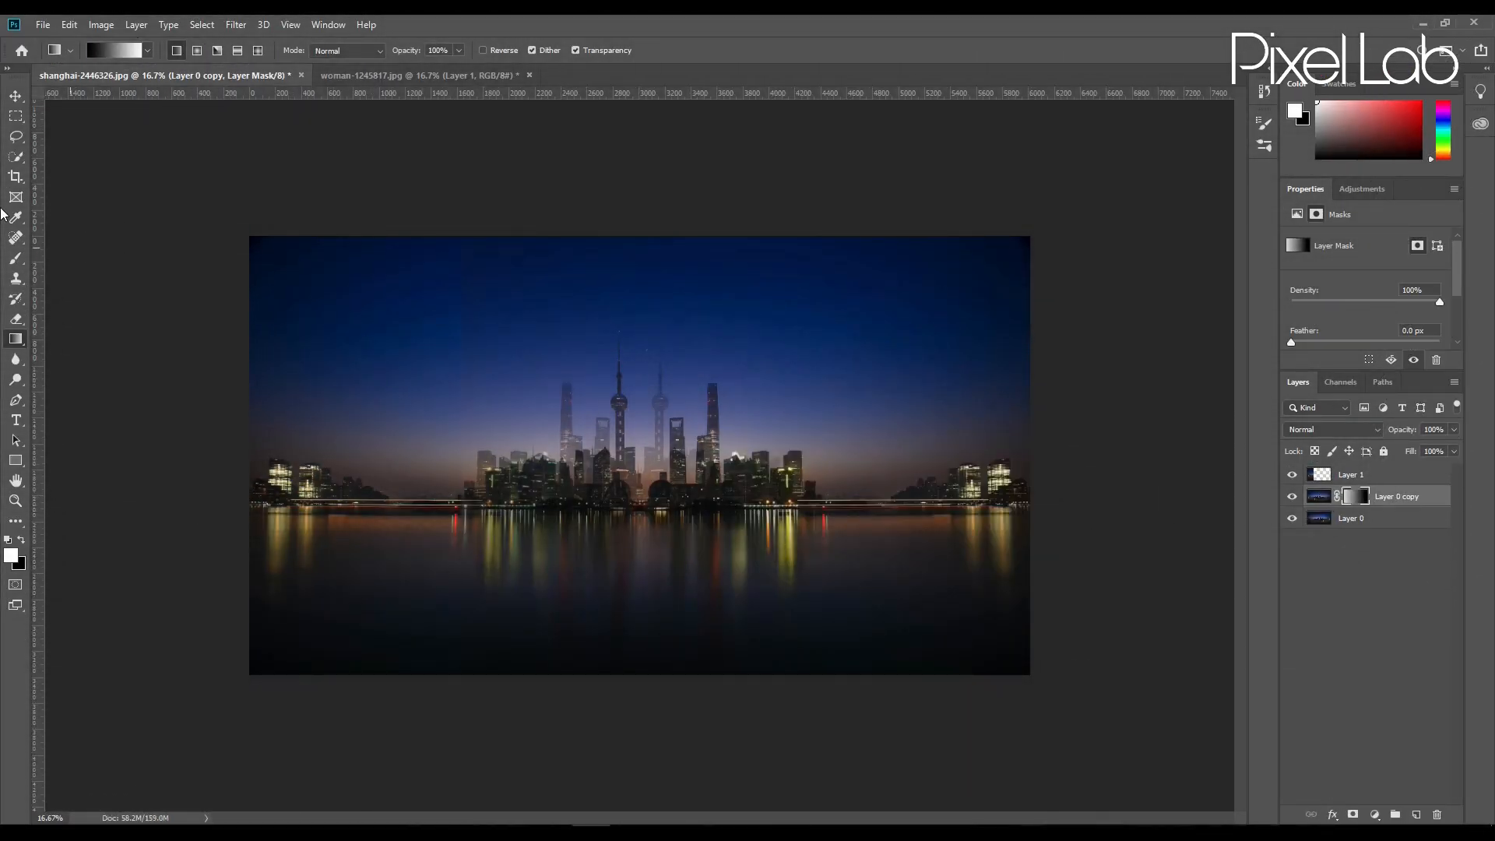
Set the Spot Healing Brush to 150 px and brush over the top of the vertical seam in the sky.
right_click(16, 237)
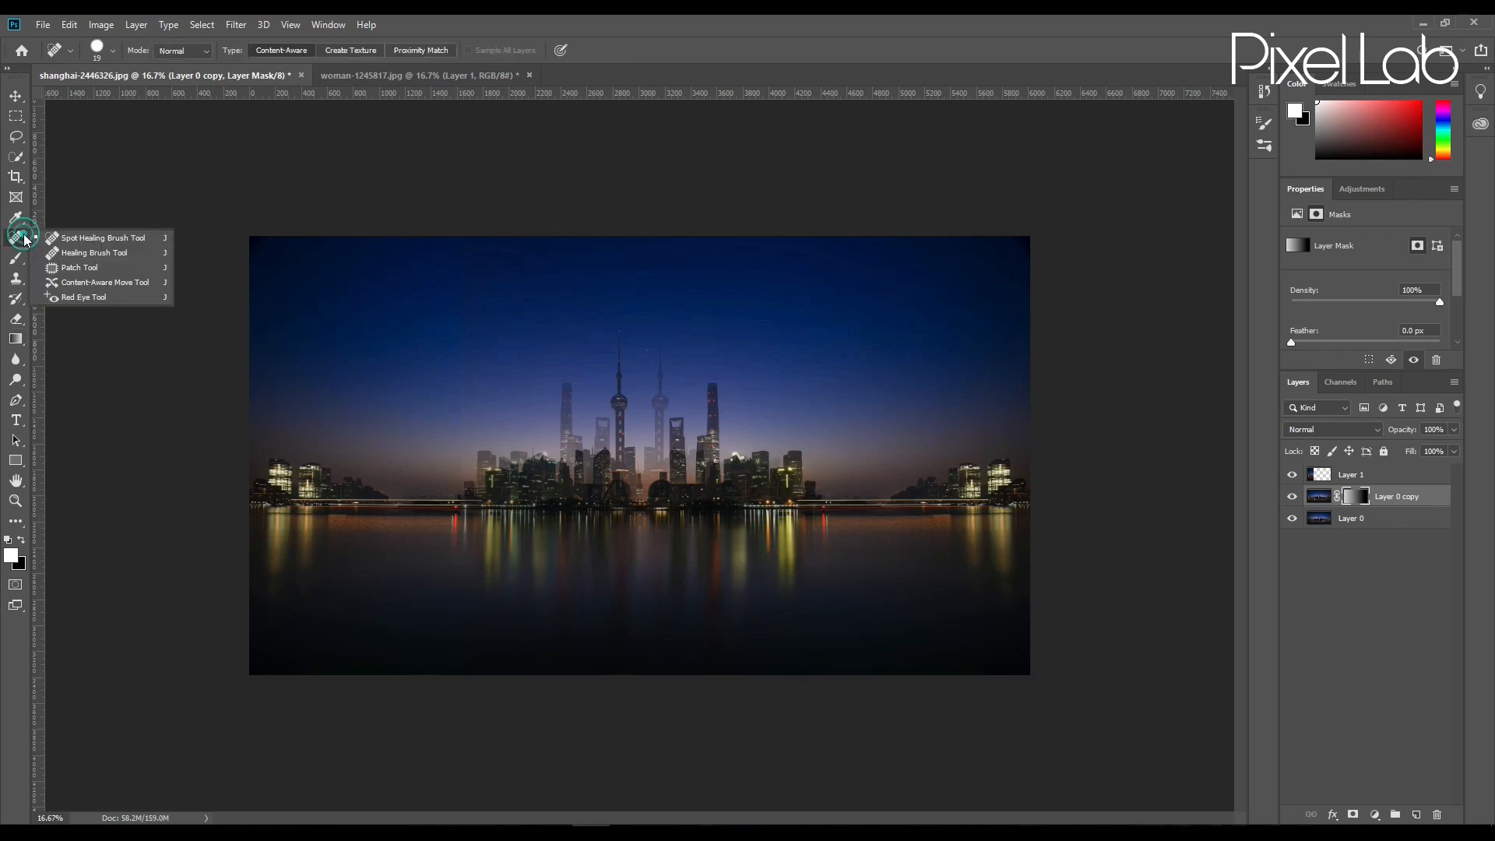
click(78, 237)
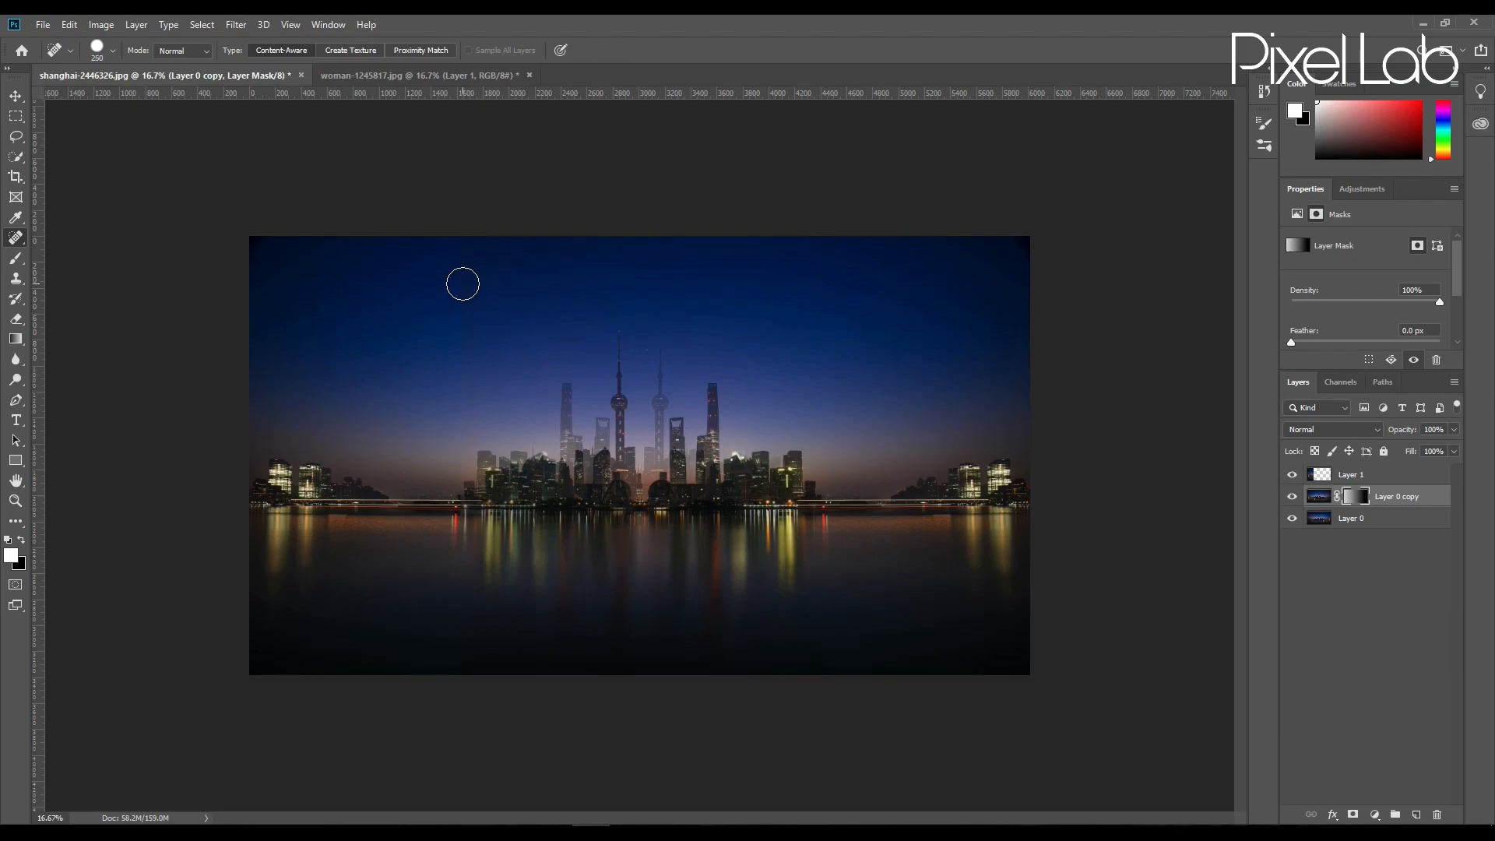
key(ctrl+plus)
key(bracketright)
key(bracketright)
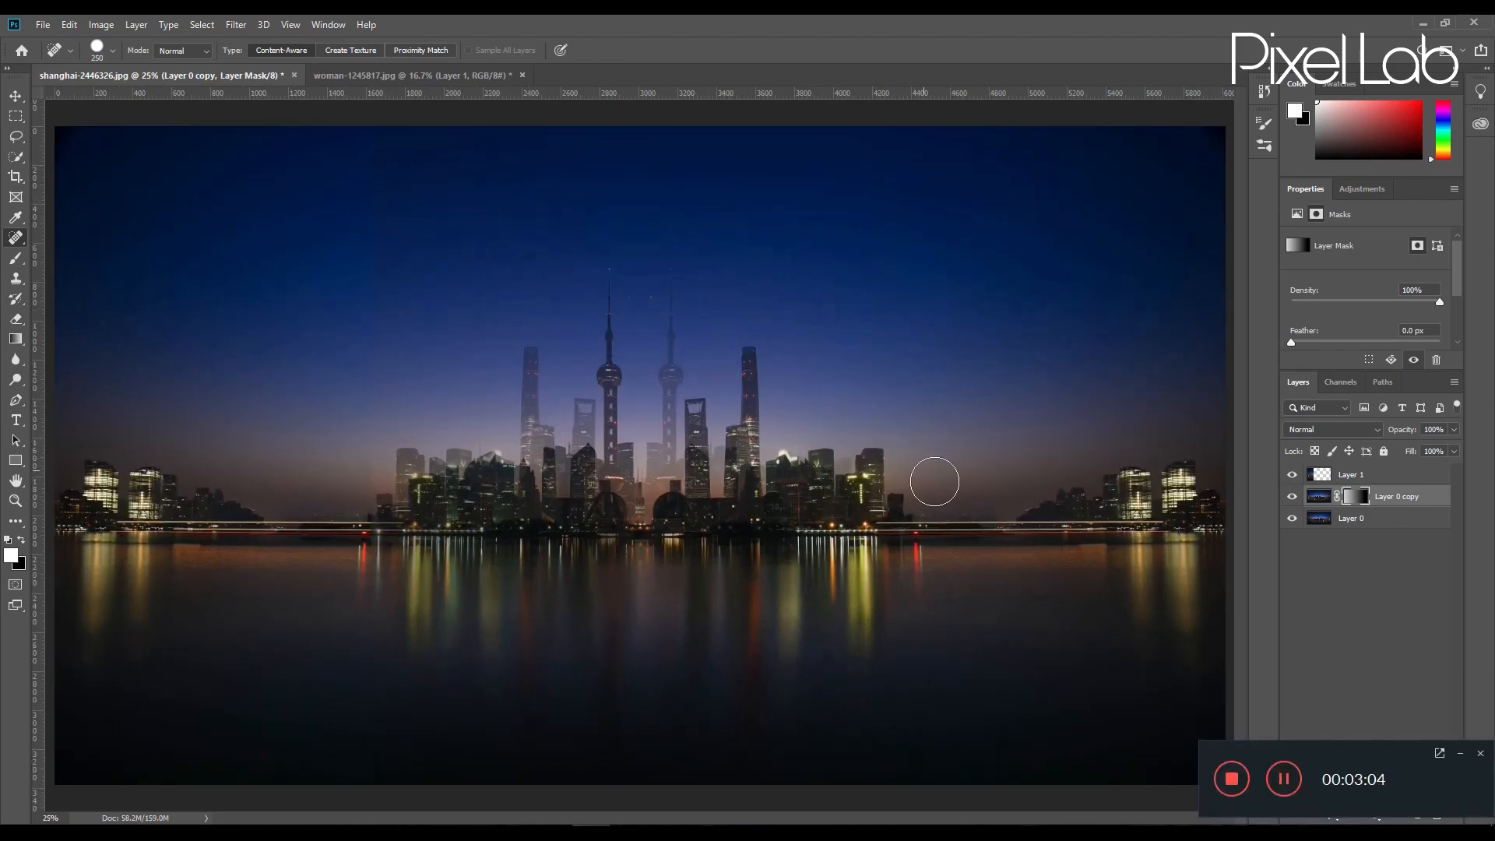
click(1460, 753)
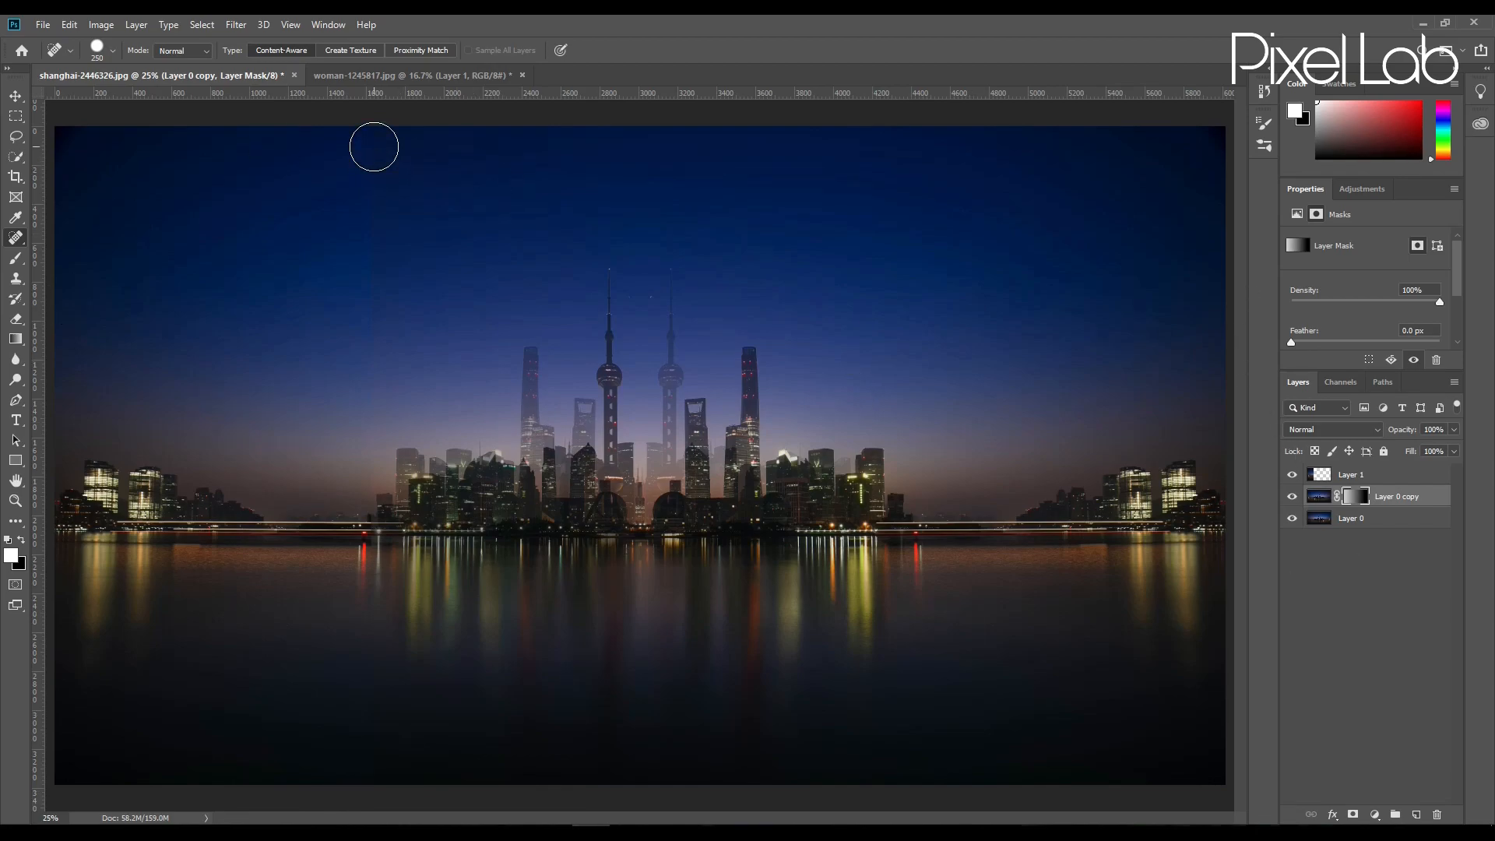
key(bracketleft)
key(bracketleft)
key(bracketleft)
drag(371, 139, 371, 191)
click(112, 50)
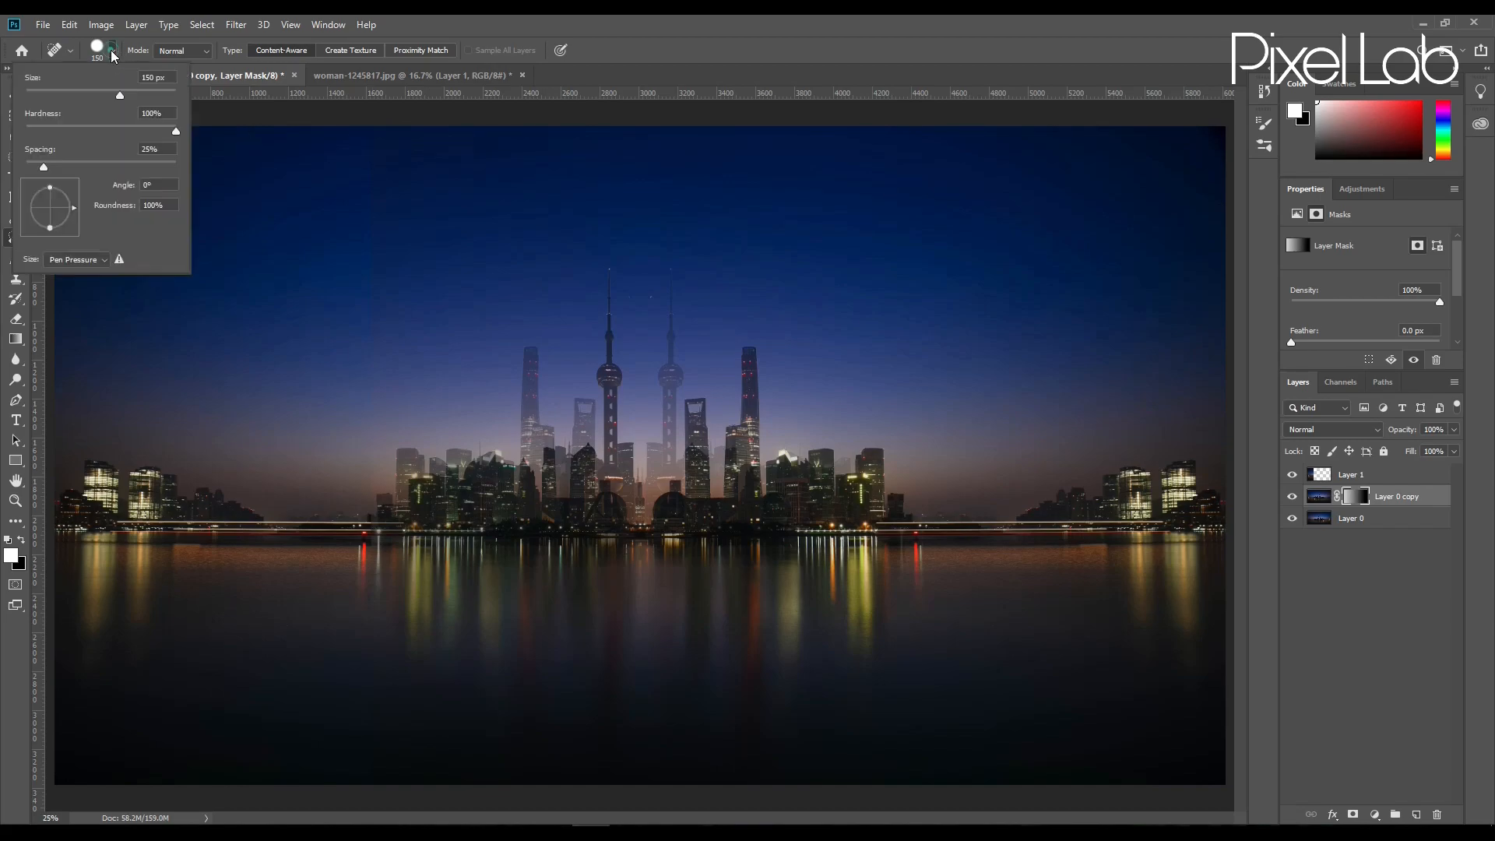
click(380, 137)
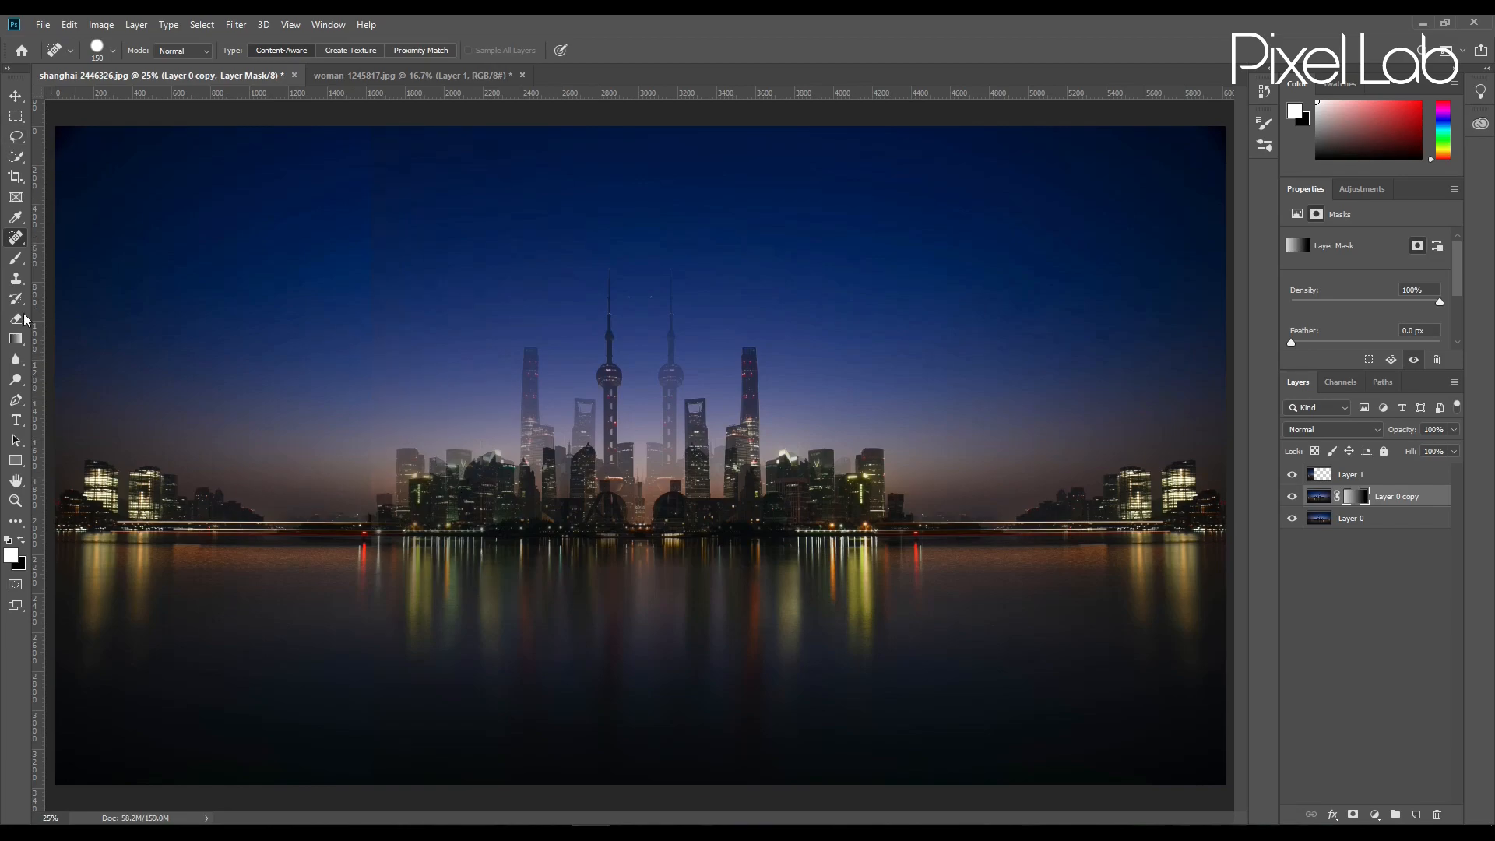
Set the Clone Stamp to 200 px and sample clean sky beside the vertical seam.
click(16, 278)
click(86, 278)
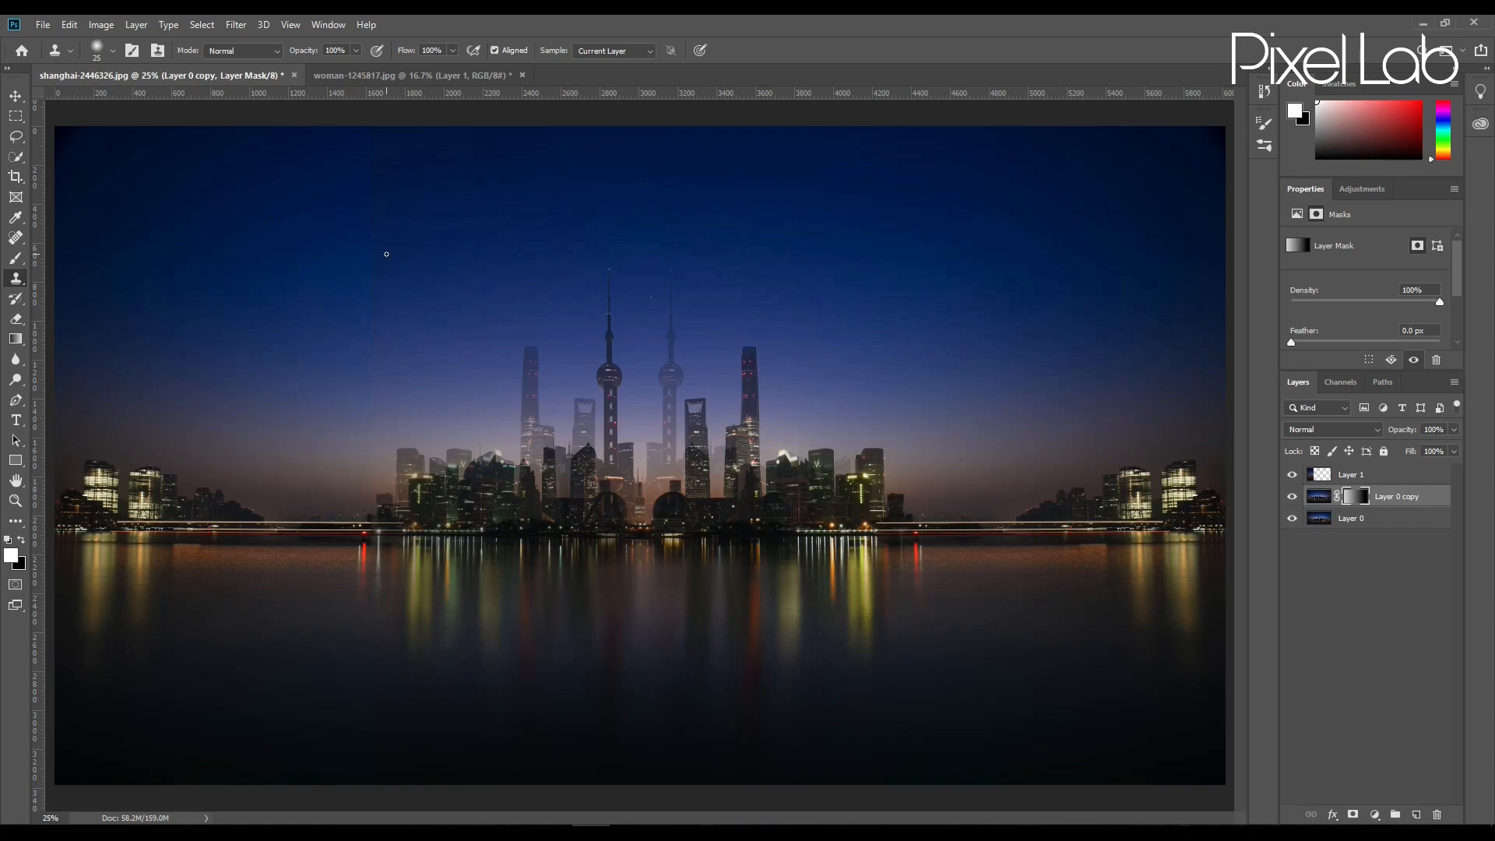
key(])
key(])
key(])
key(])
key(])
alt+click(412, 171)
Try to clone sky over the vertical seam on Layer 0, and undo the strokes.
click(1349, 518)
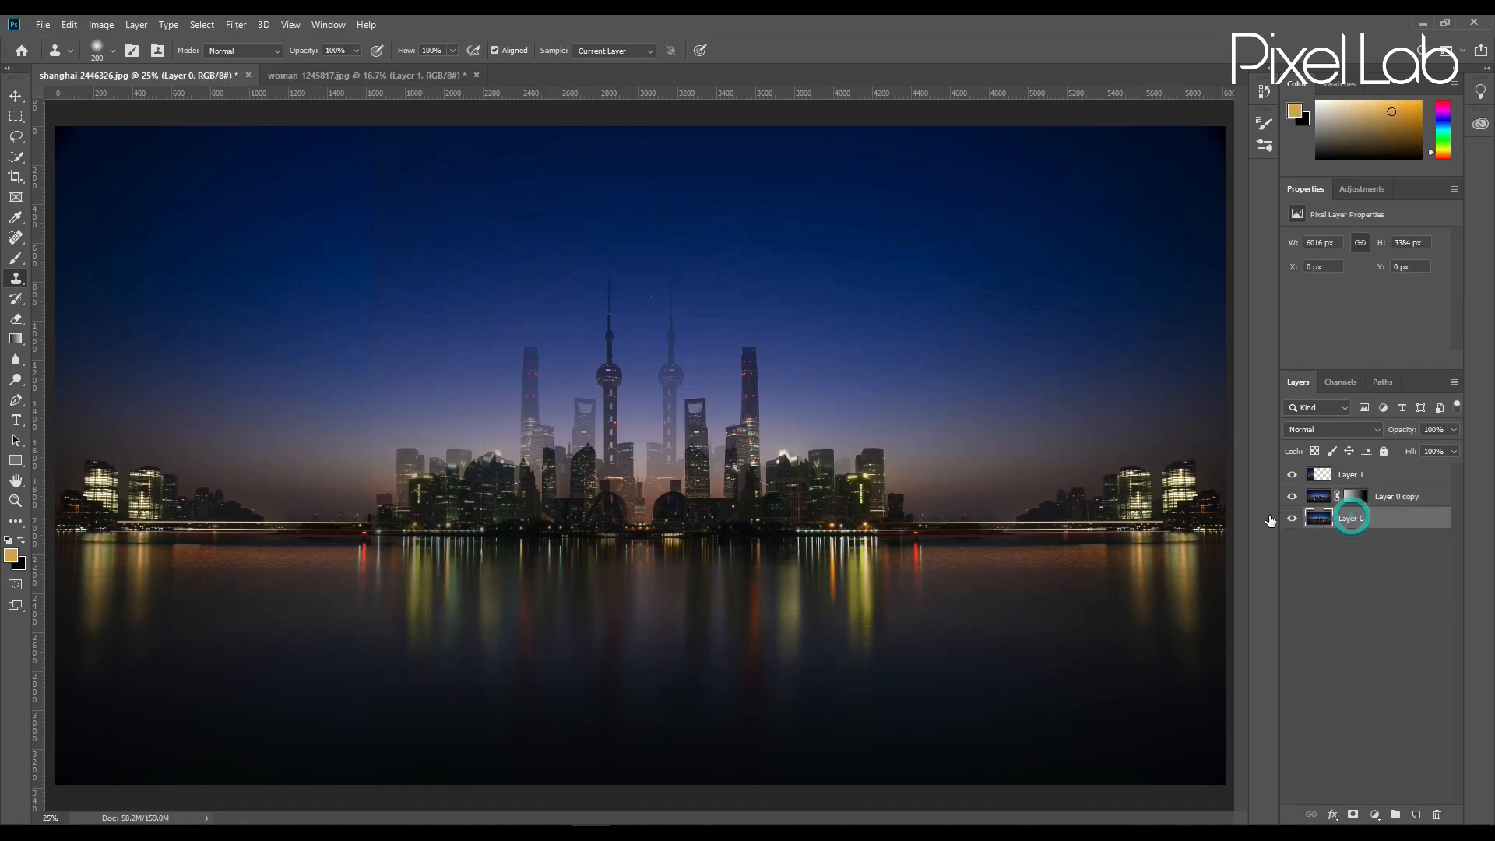
drag(379, 137, 378, 397)
alt+click(330, 194)
drag(373, 224, 371, 377)
key(ctrl+z)
key(ctrl+z)
Brush along the vertical seam in the sky on Layer 0 with the 150 px Spot Healing Brush.
key(ctrl+minus)
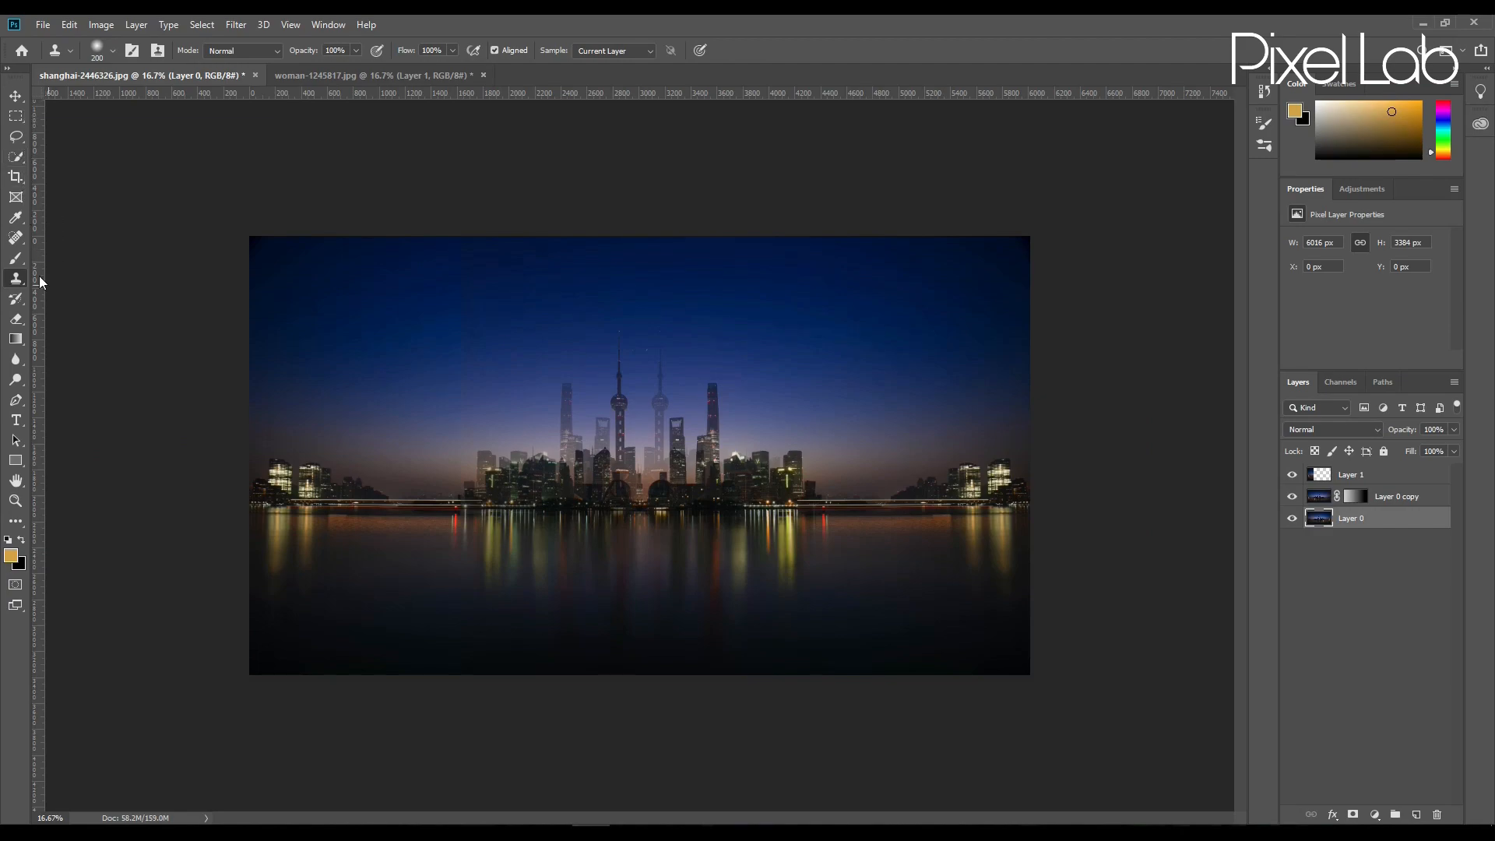
click(16, 237)
right_click(16, 238)
click(70, 236)
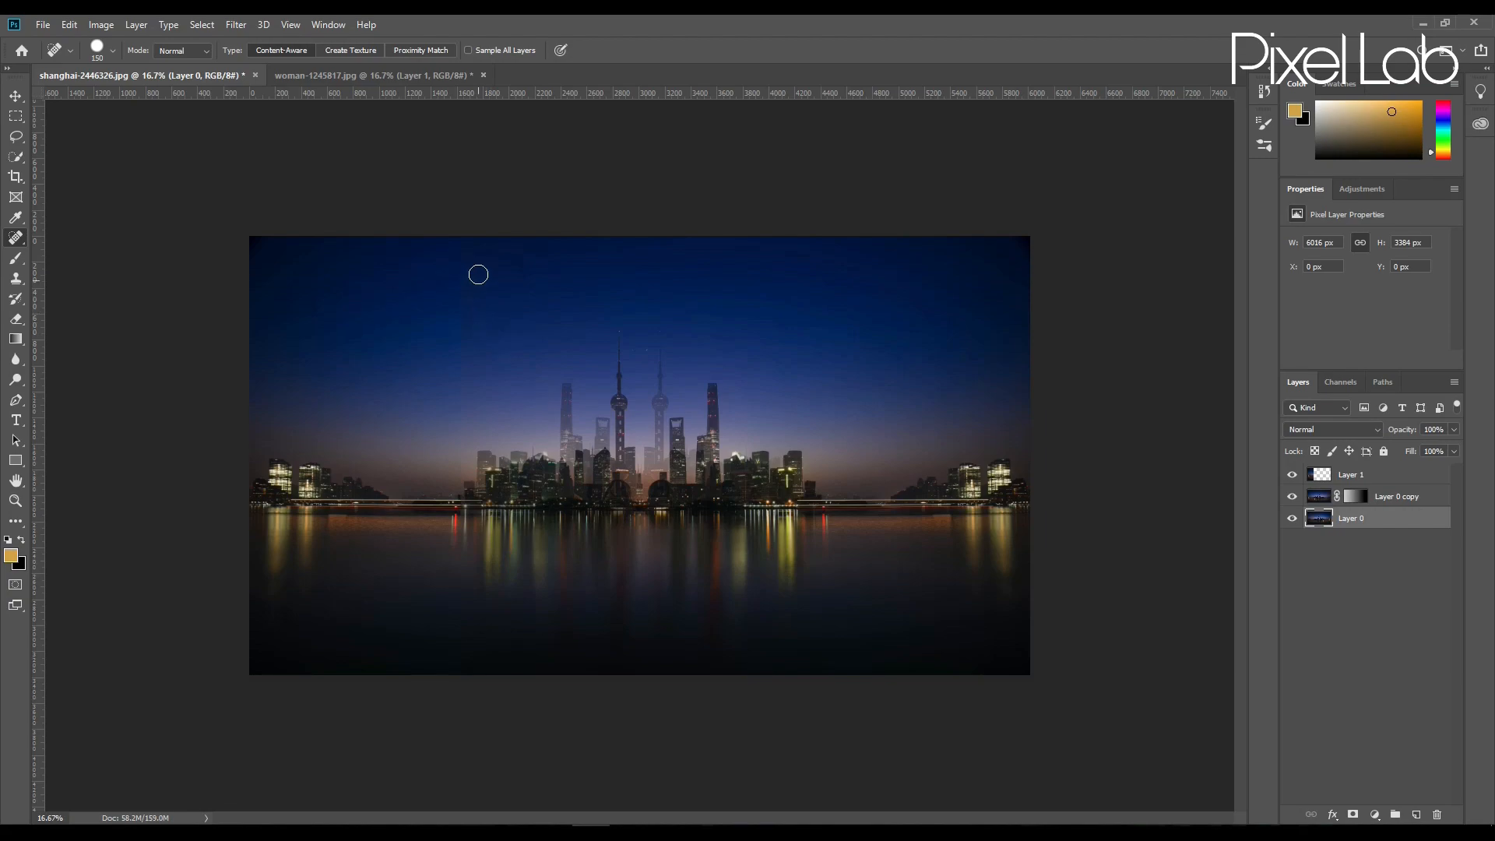
drag(462, 239, 465, 596)
shift+click(458, 241)
drag(460, 243, 460, 382)
drag(455, 244, 467, 436)
Try to heal the vertical sky seam on Layer 0 copy with the Spot Healing Brush.
click(1317, 496)
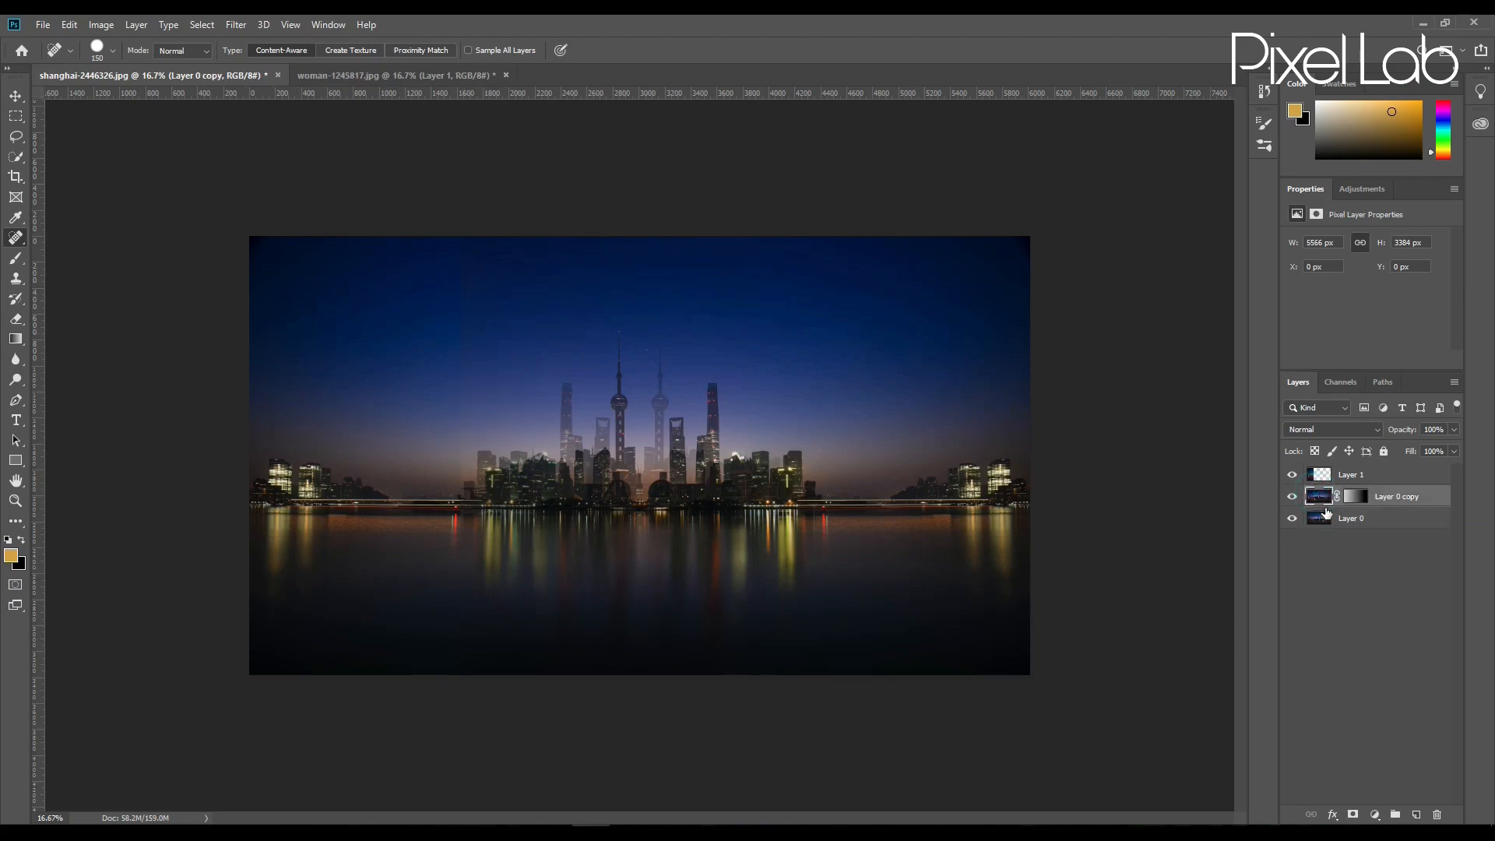
drag(452, 244, 458, 320)
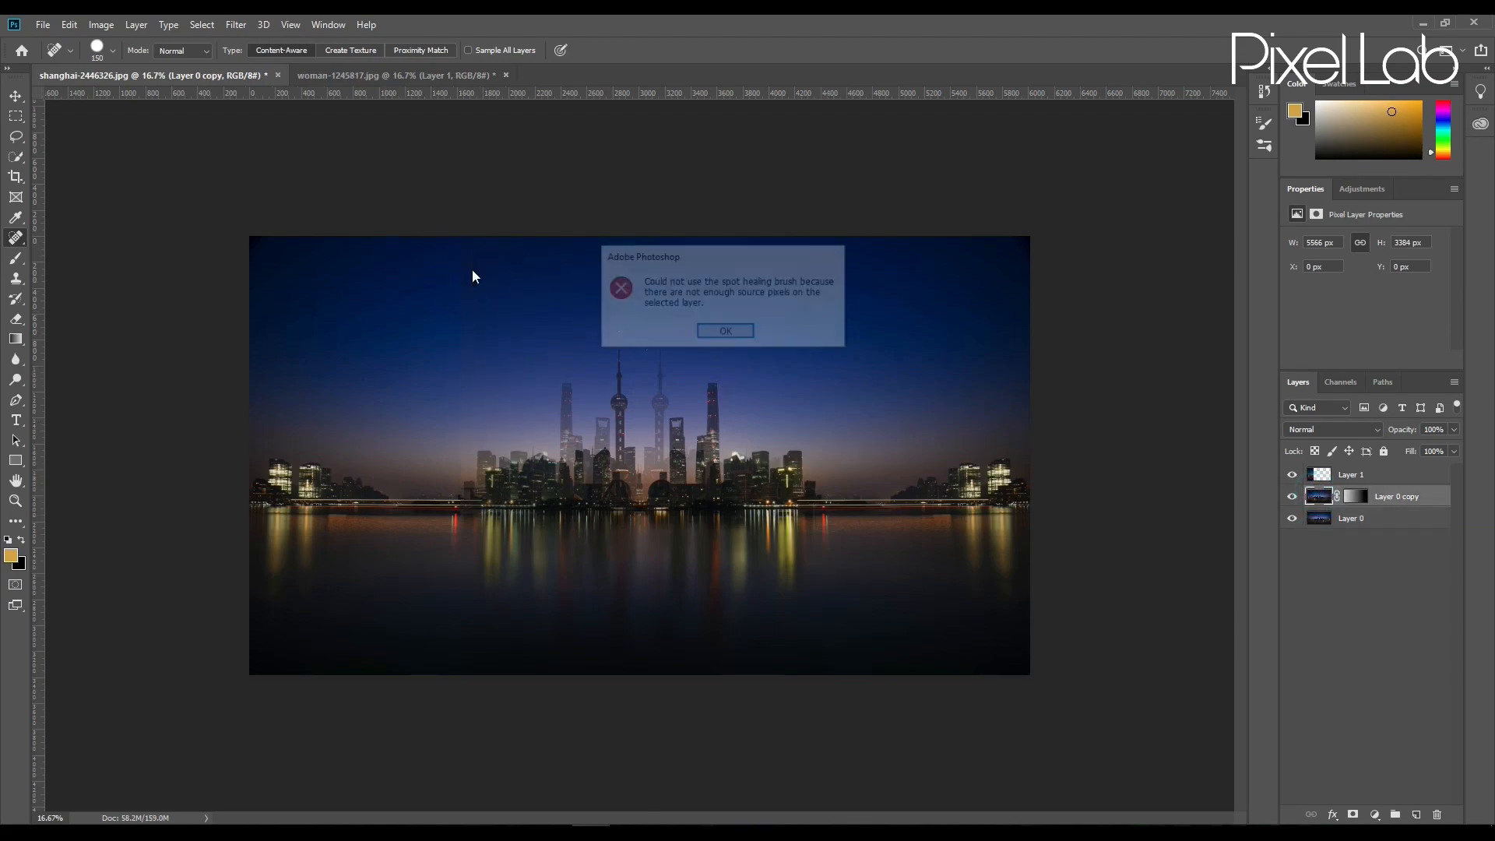
click(724, 331)
drag(469, 243, 457, 394)
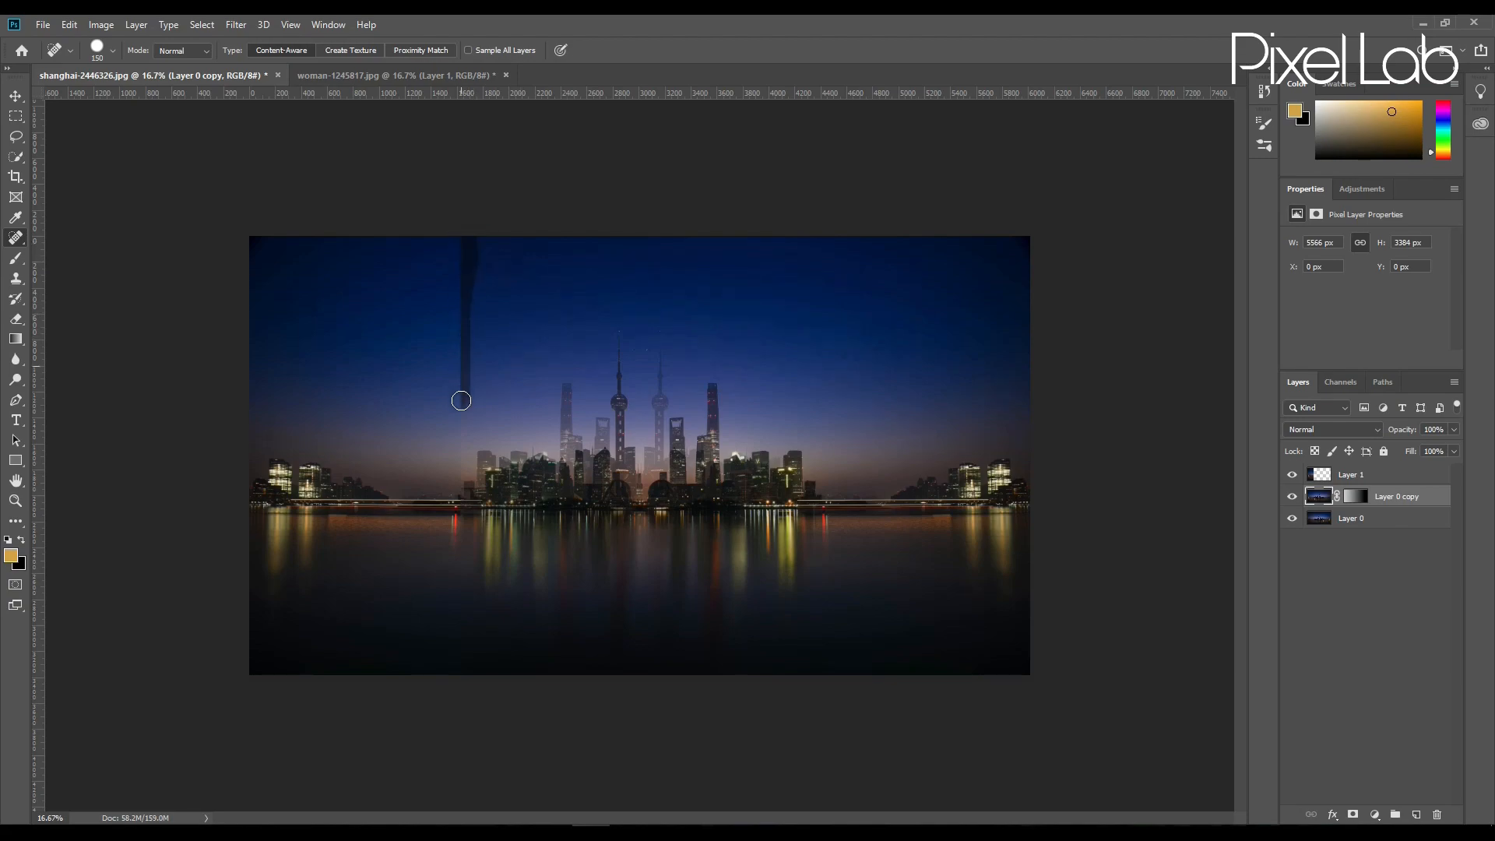
click(739, 330)
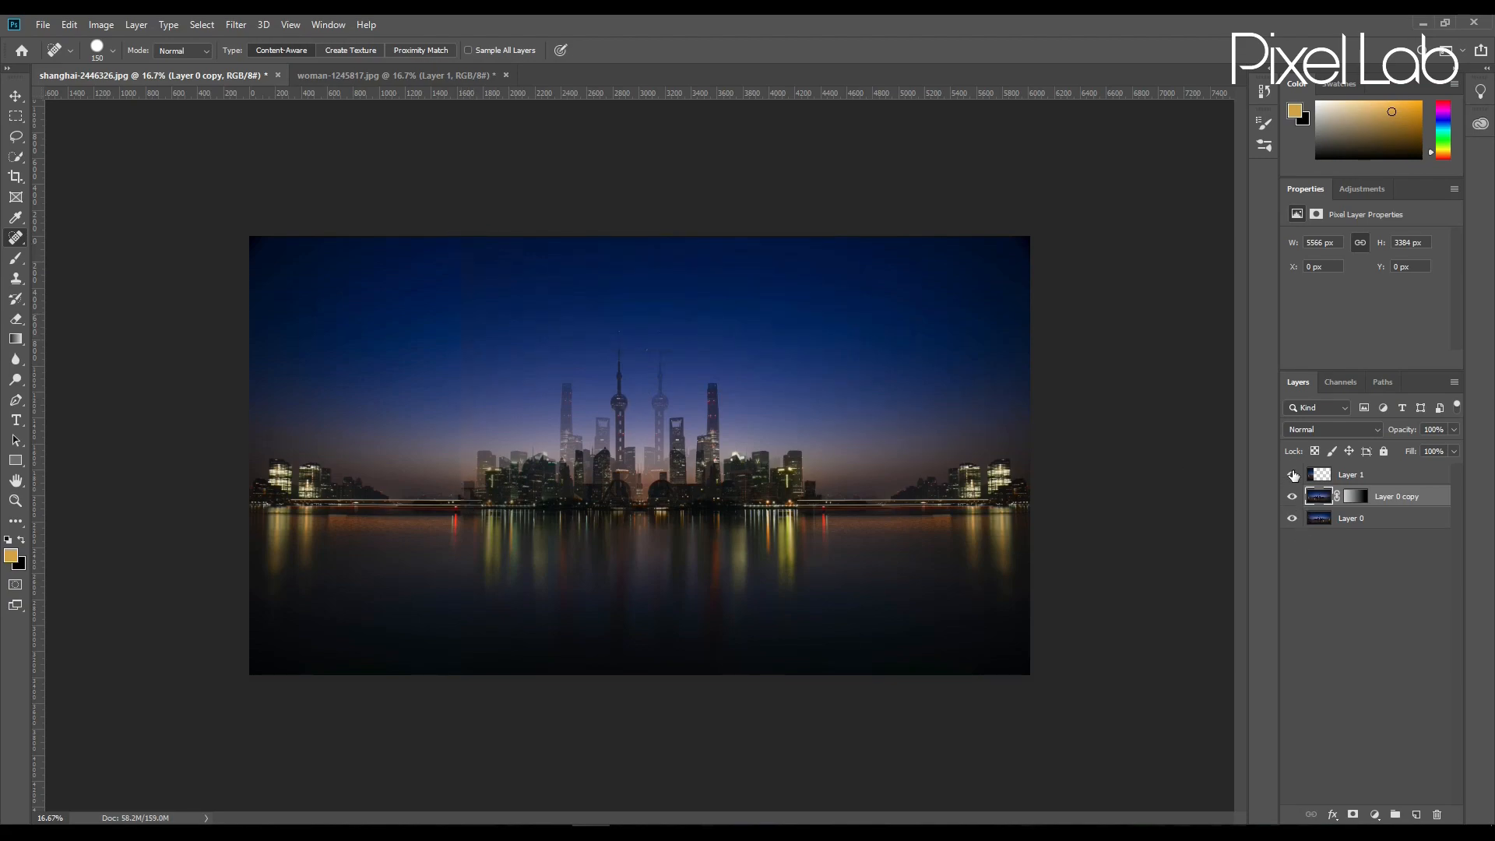
Hide Layer 1 and try one more Spot Healing stroke on Layer 0 copy.
click(1293, 472)
click(1292, 475)
click(1293, 475)
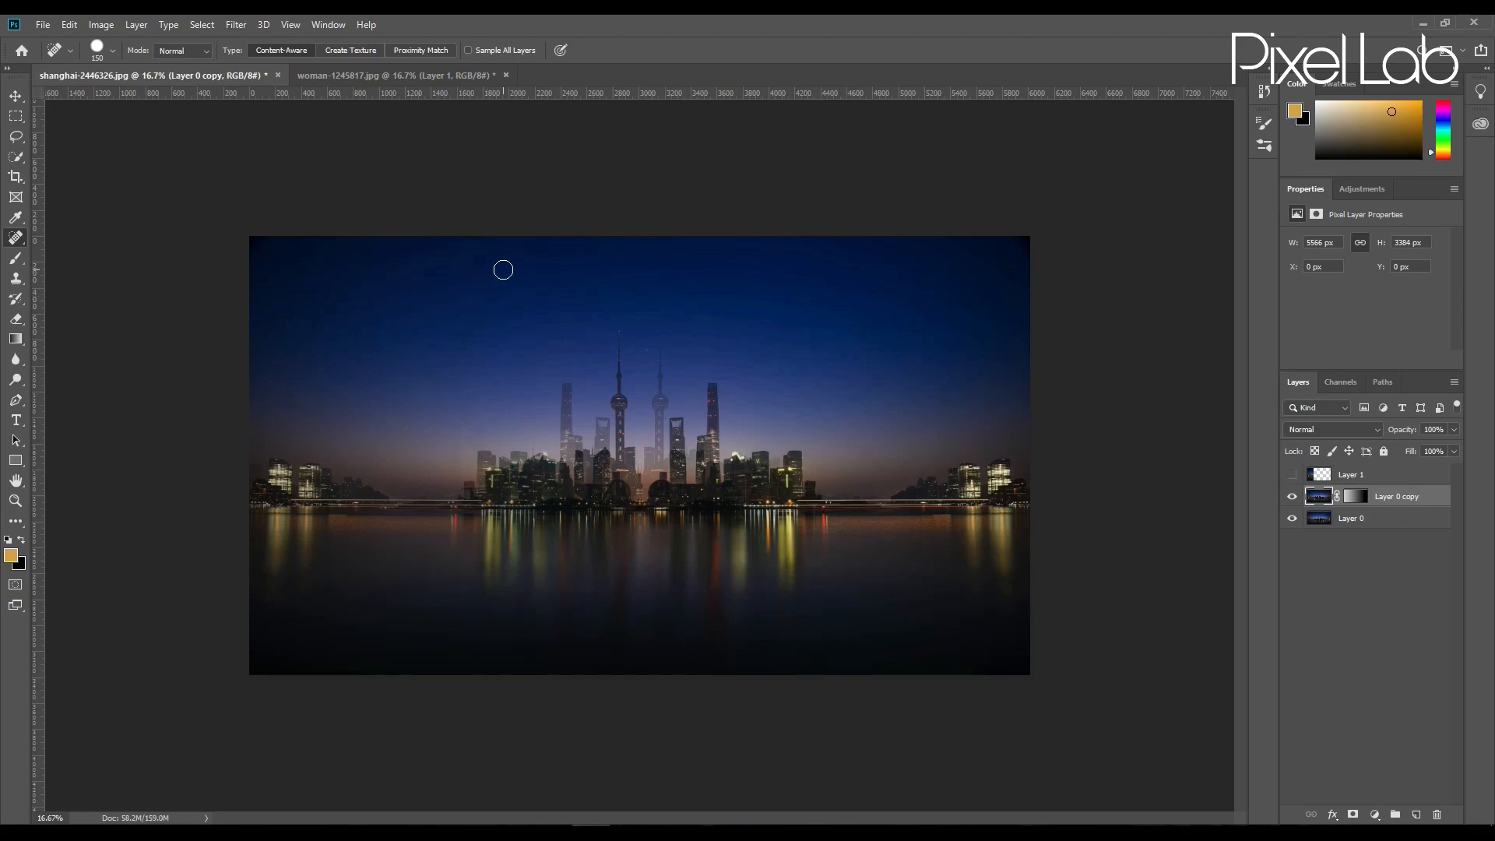
drag(505, 507, 460, 424)
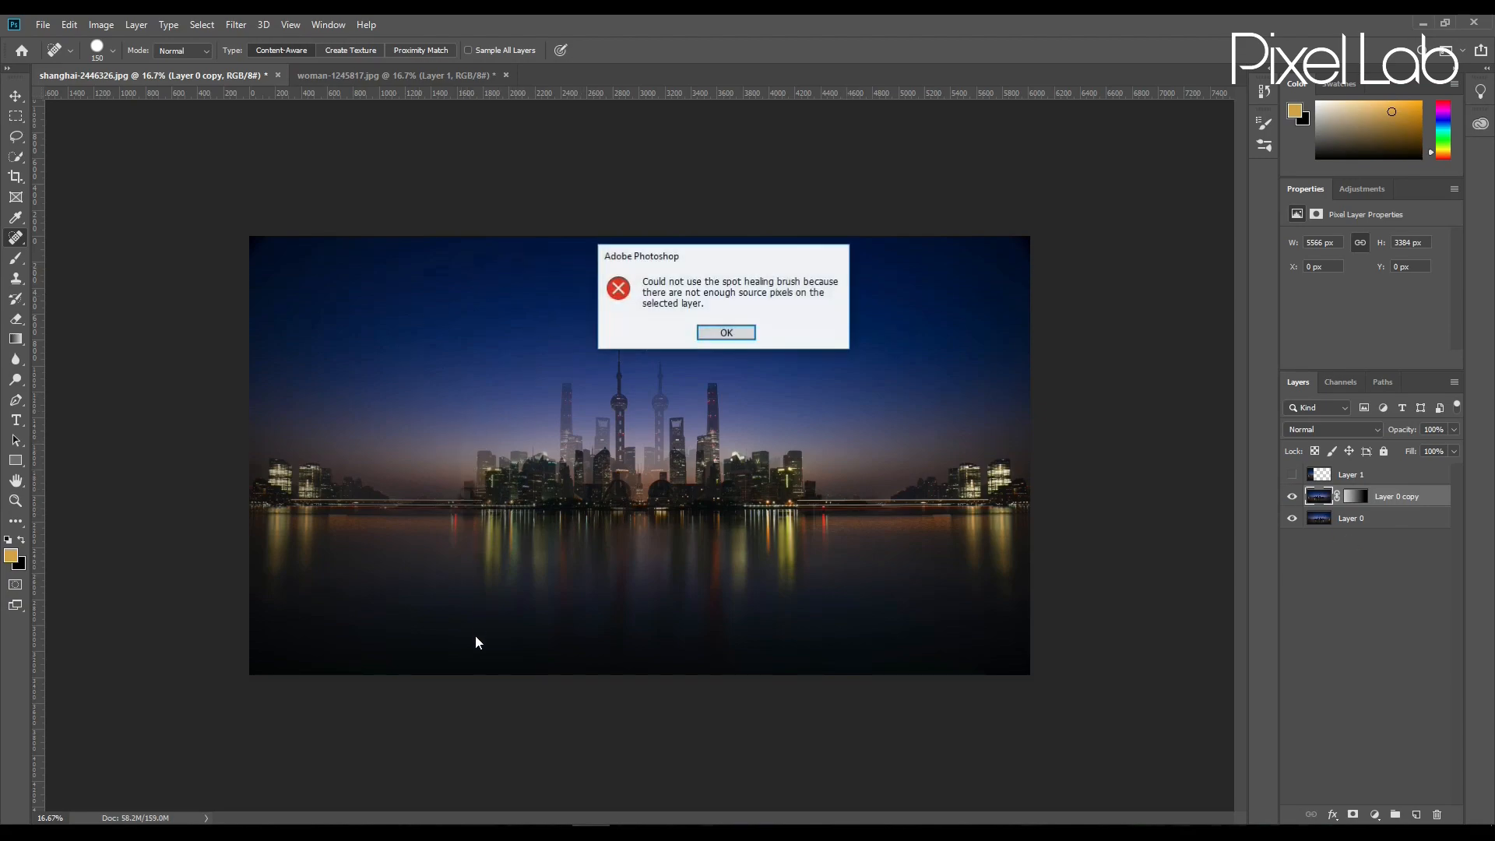
click(725, 333)
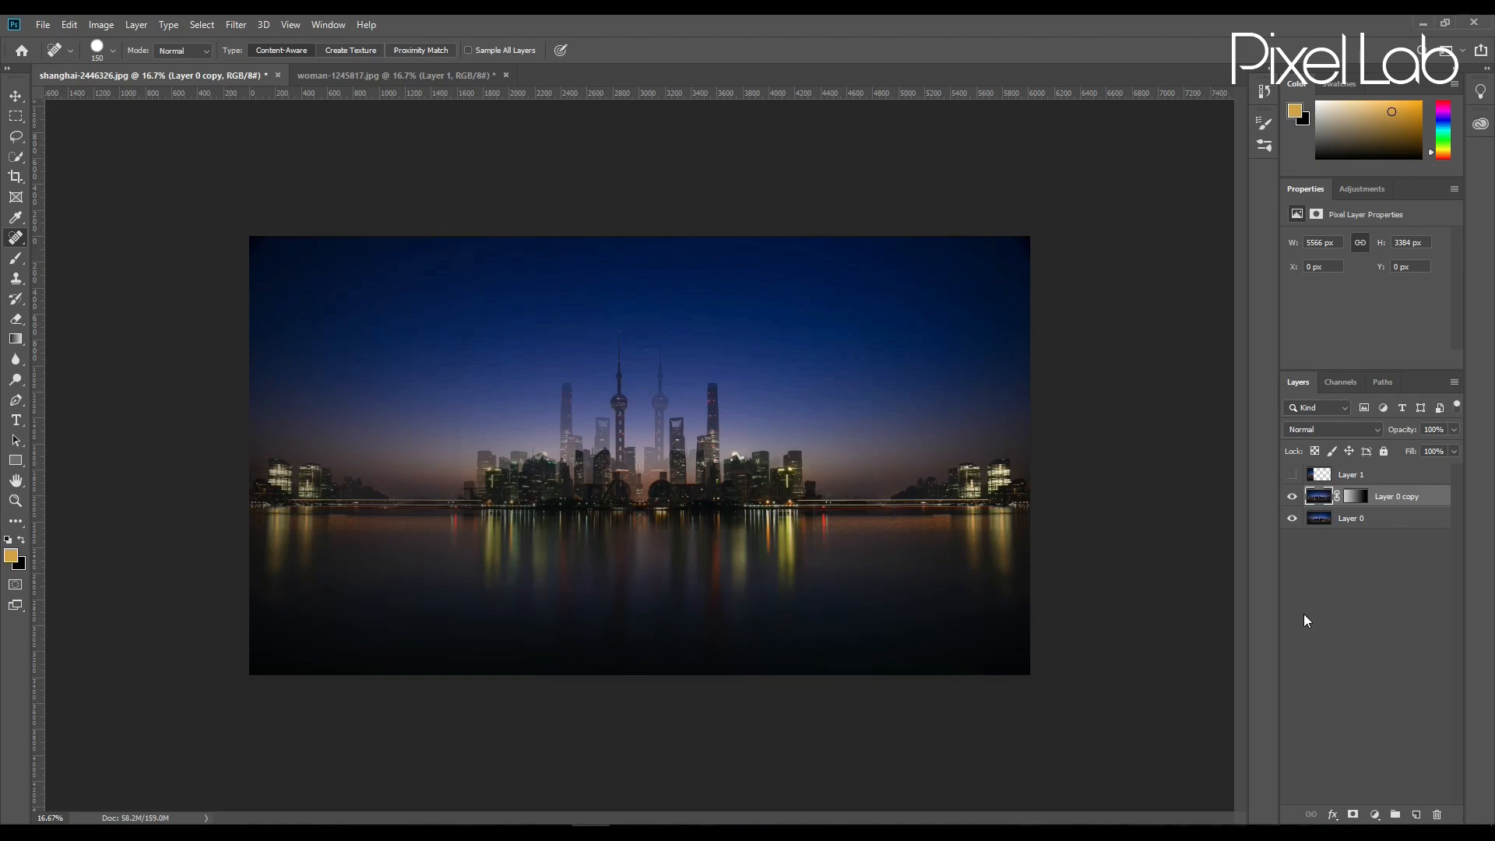
Merge the visible layers, Layer 0 copy with its mask and Layer 0, into a single layer.
click(14, 95)
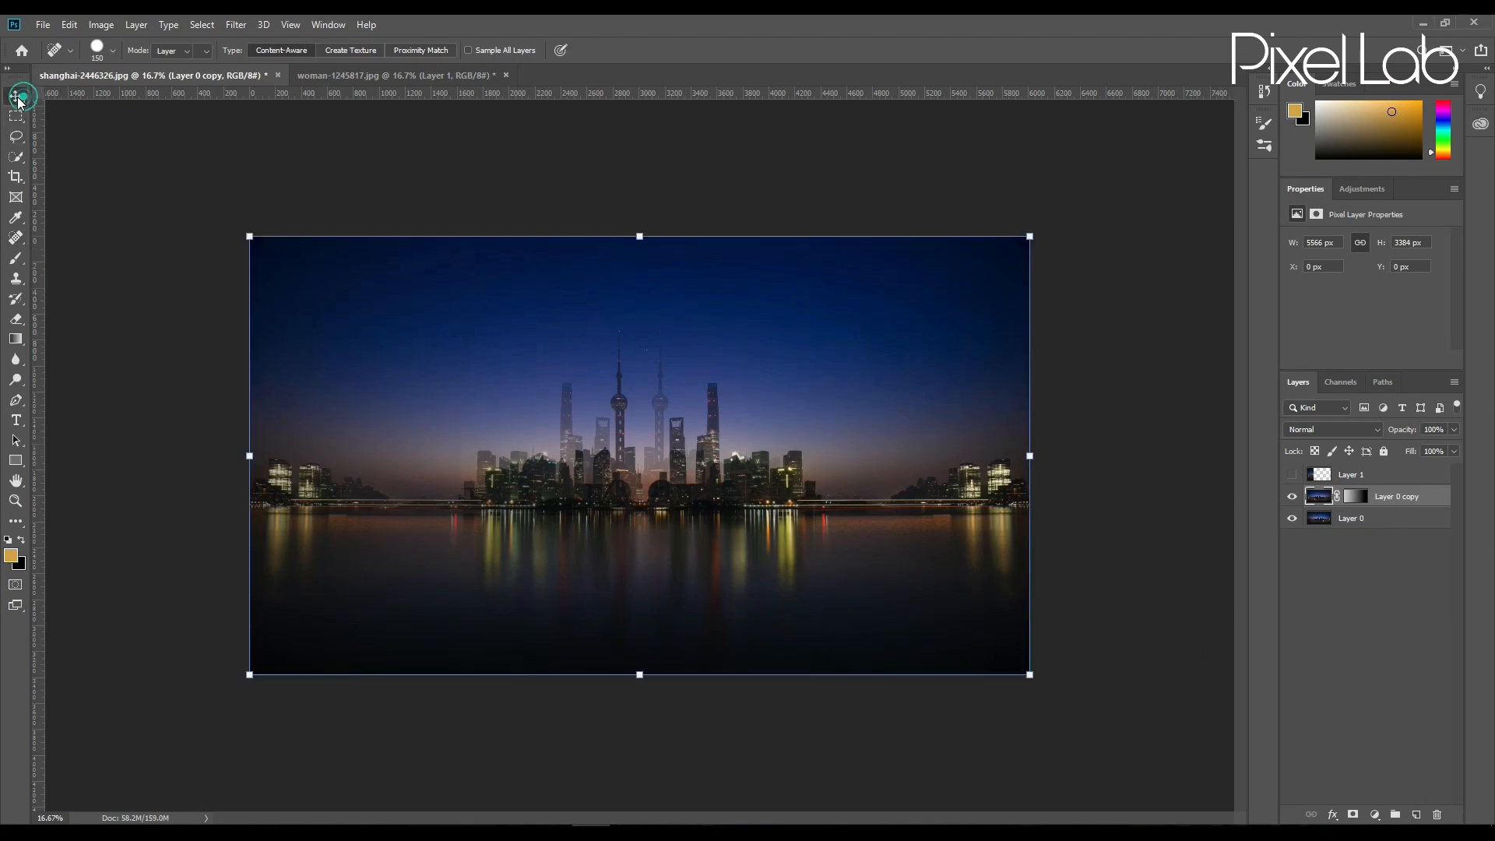
click(1178, 421)
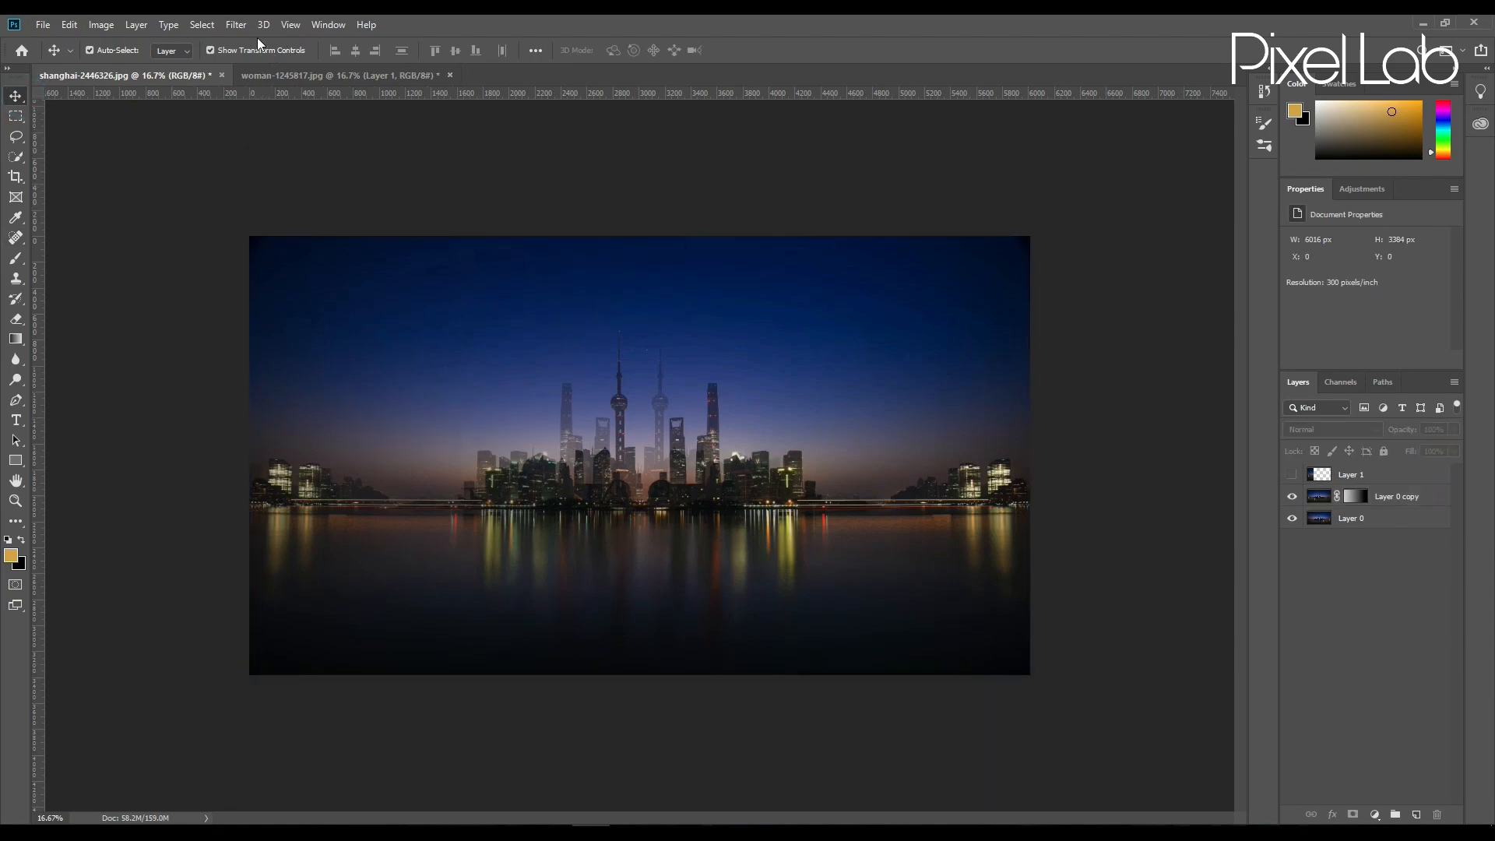
click(237, 28)
click(798, 170)
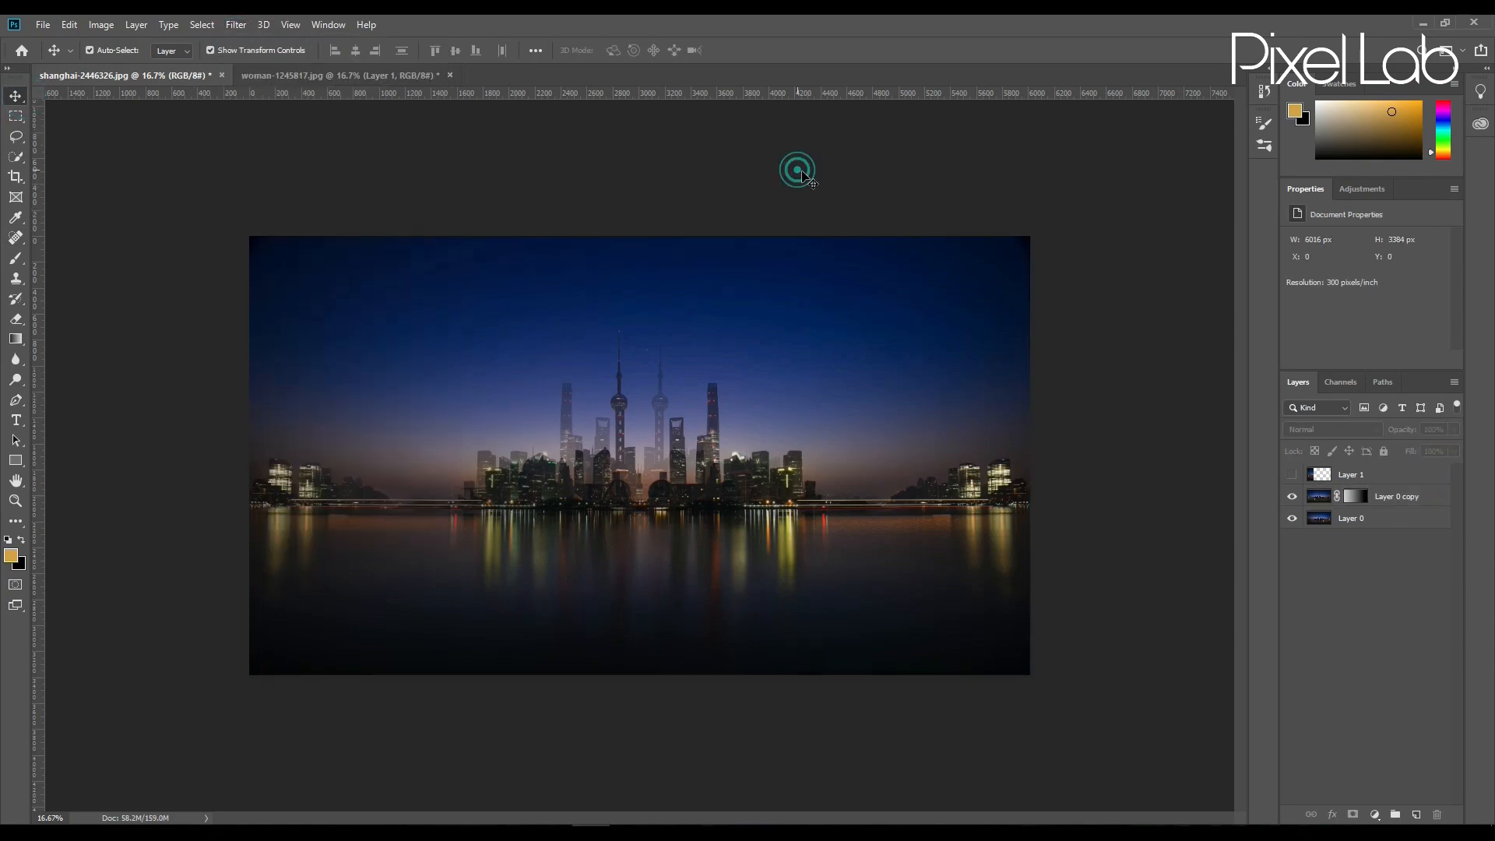
click(739, 496)
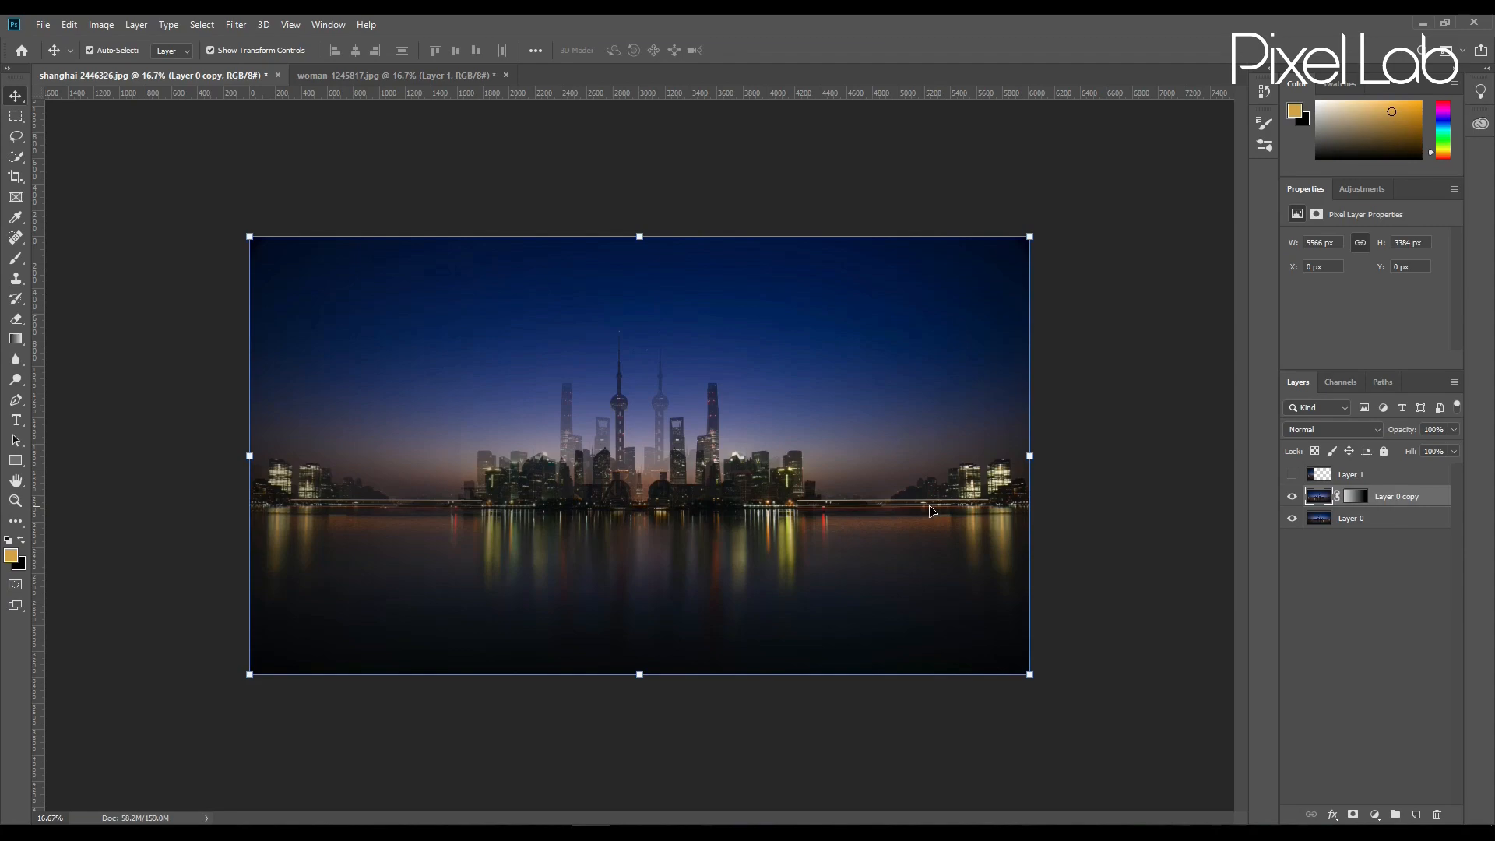
key(ctrl+shift+e)
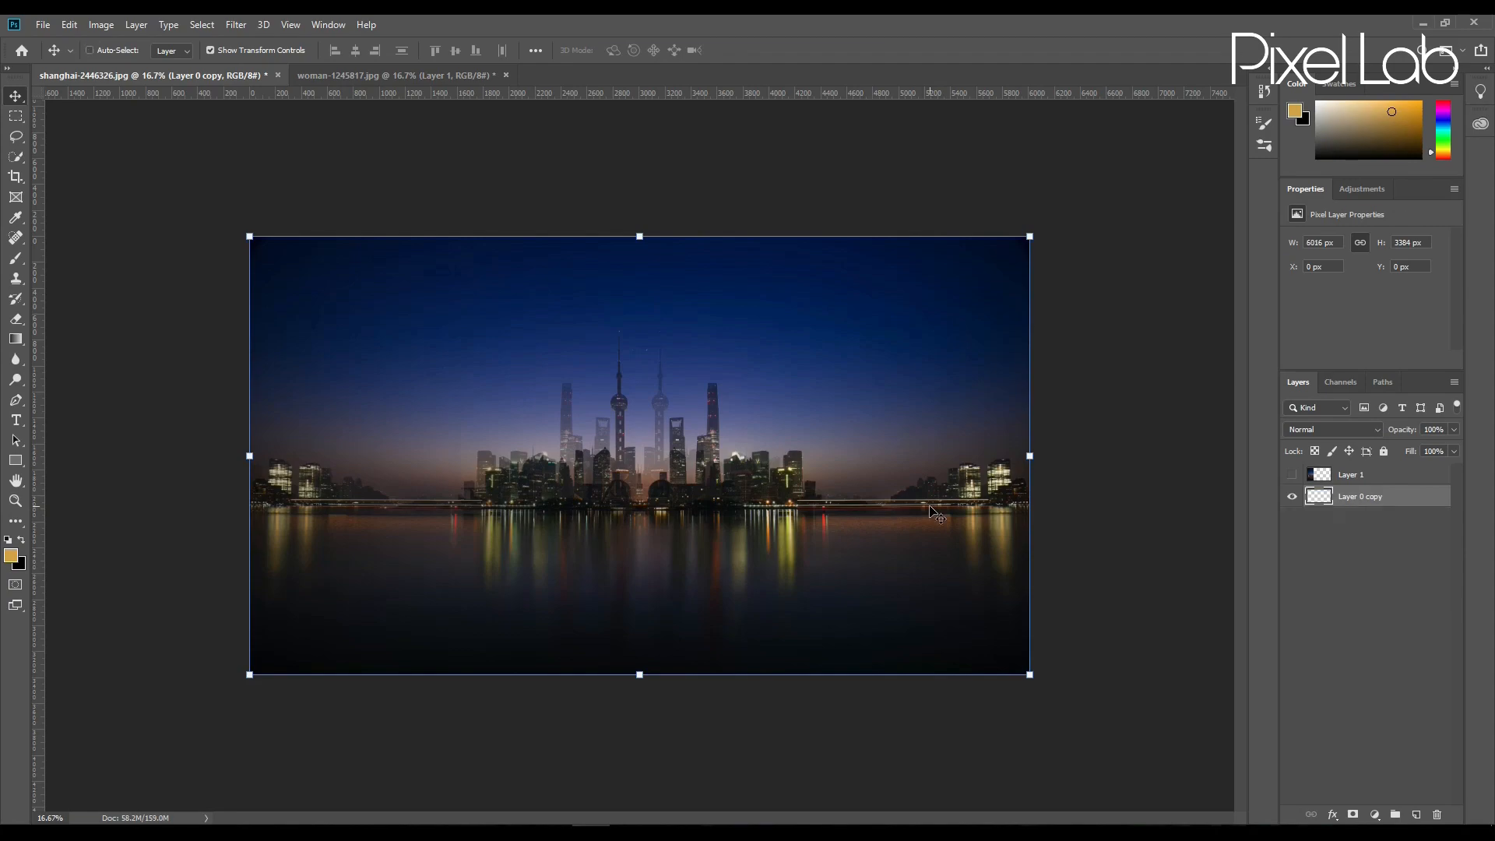
Duplicate the merged Layer 0 copy into a new document named Image and convert its Background into a regular layer.
click(1454, 382)
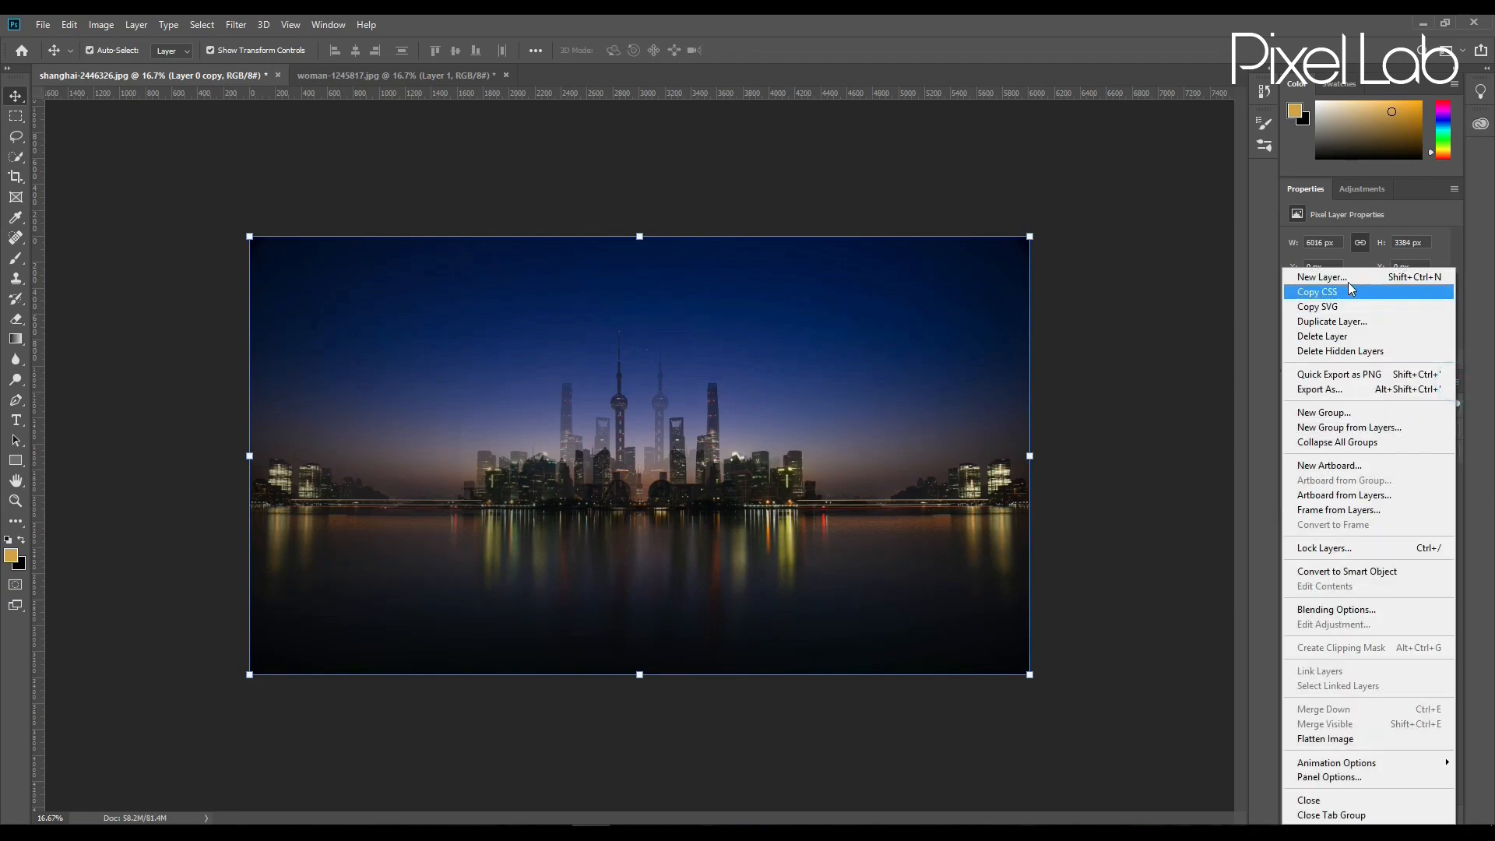
click(1346, 325)
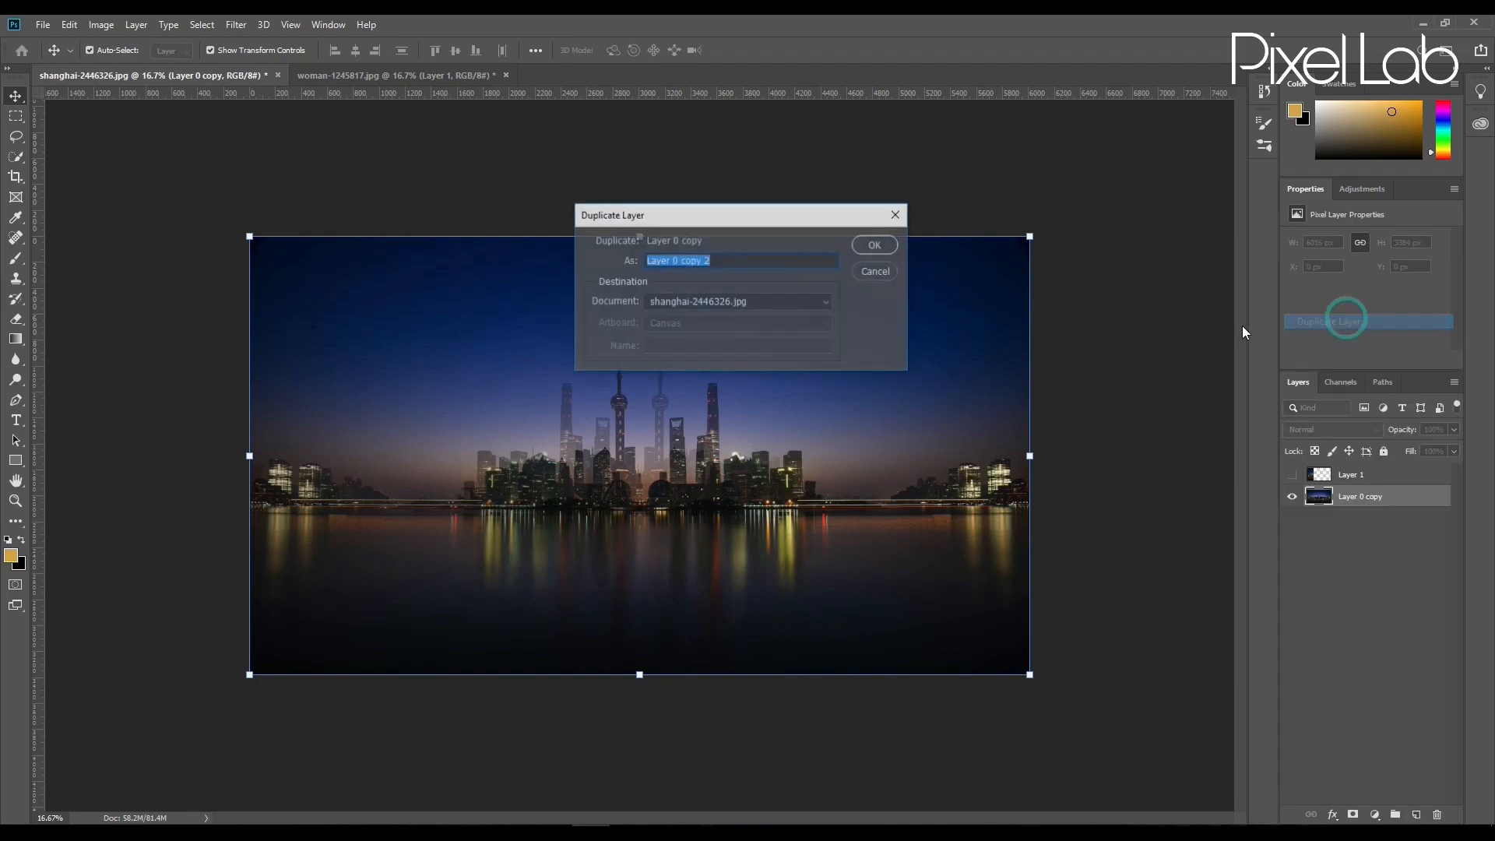
click(830, 309)
click(703, 337)
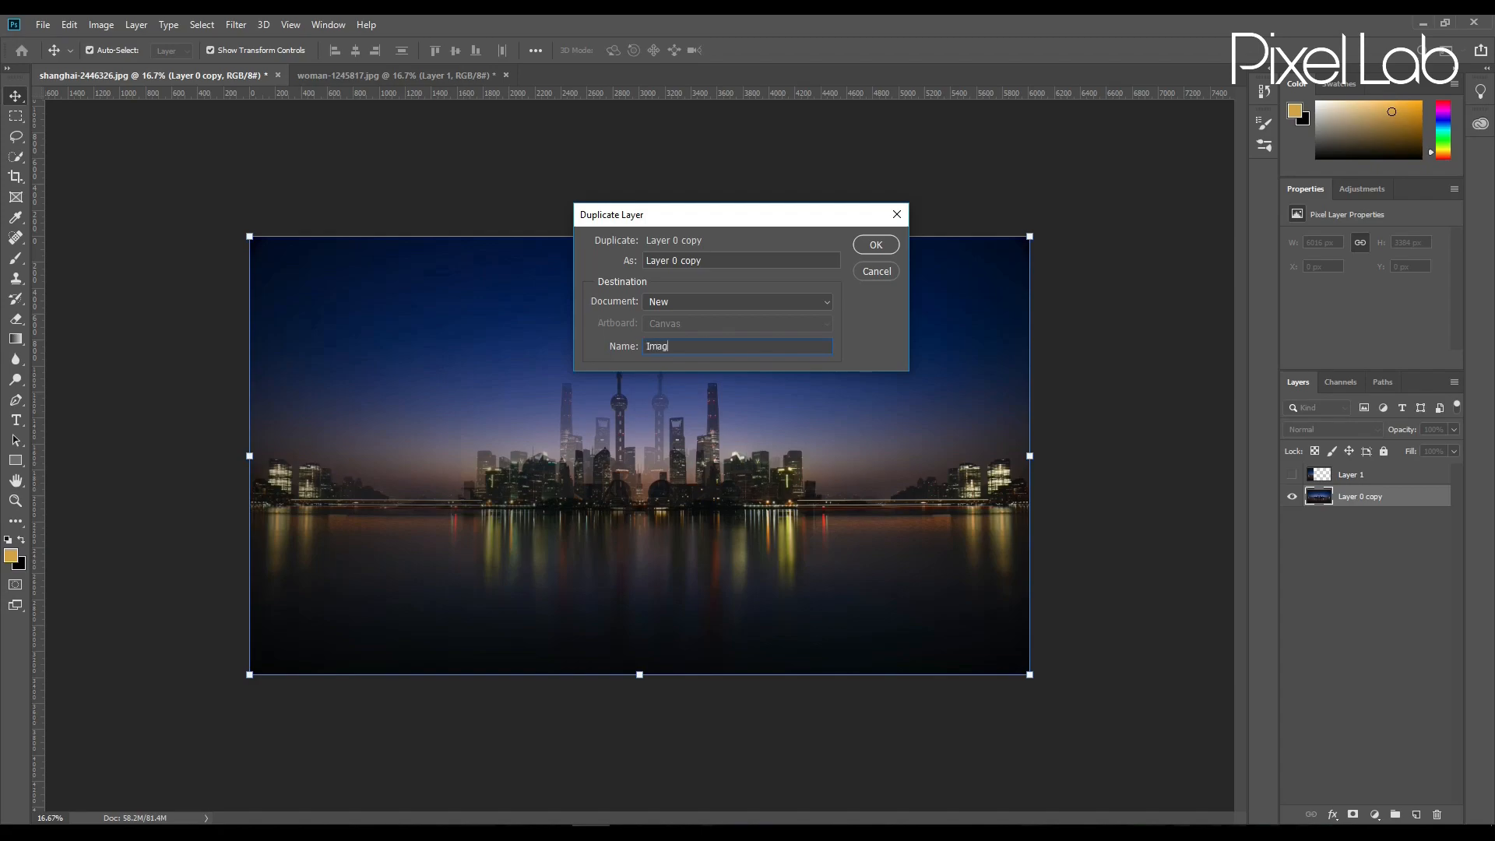
click(876, 245)
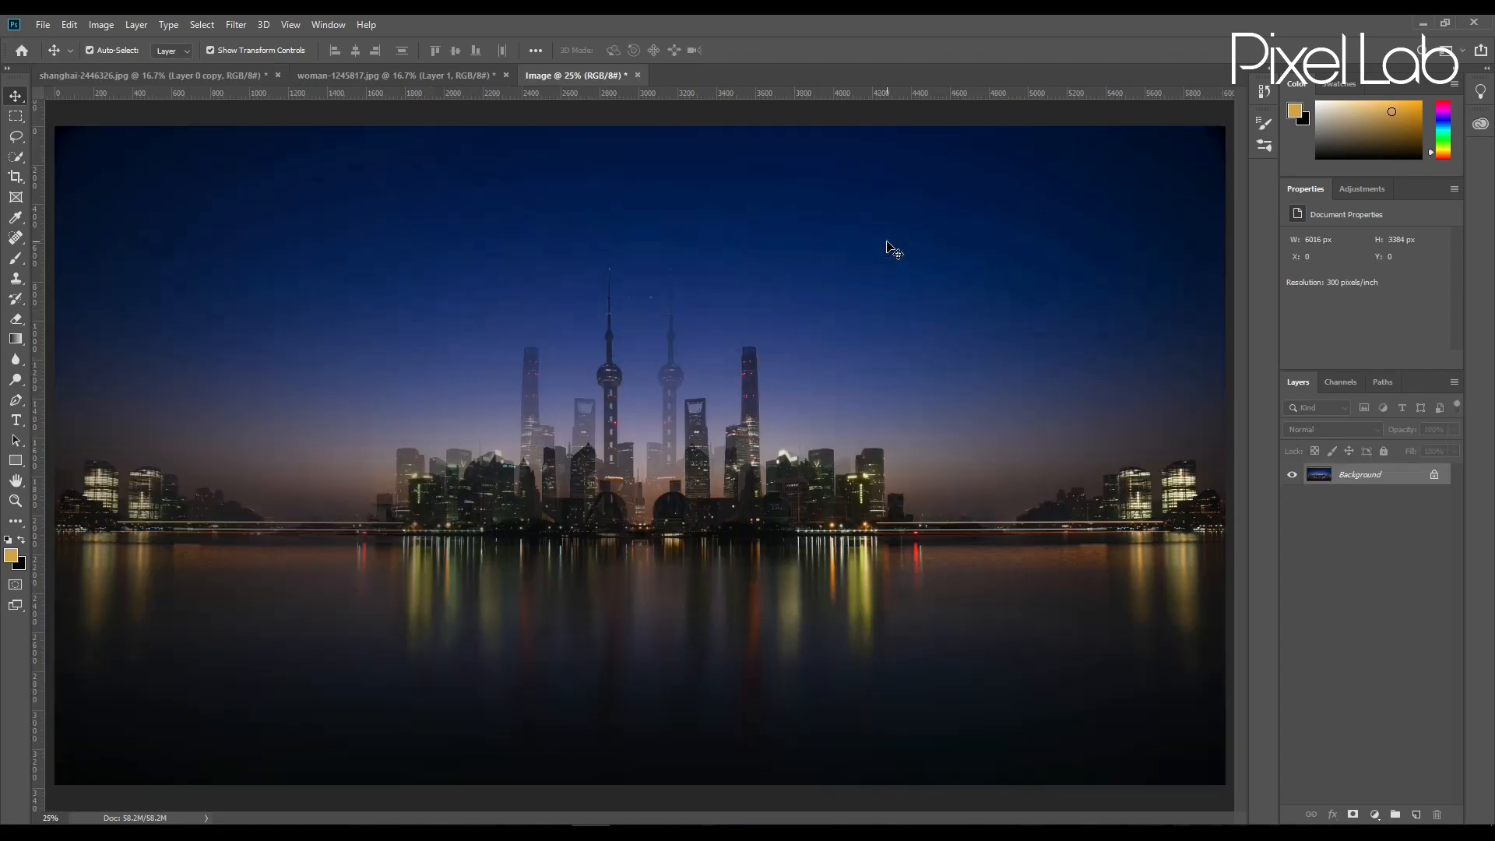
key(ctrl+minus)
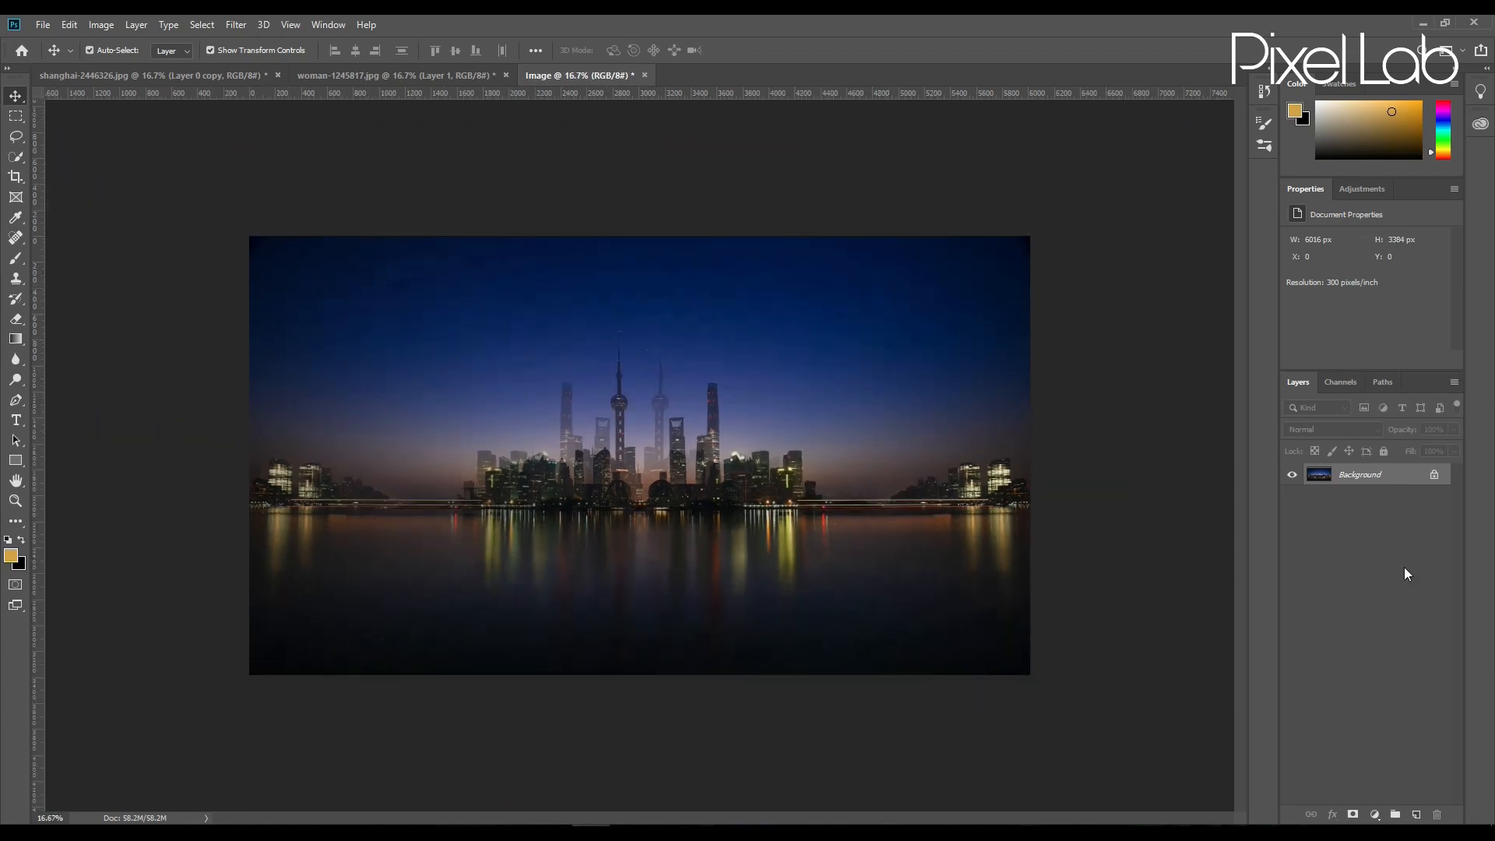
double_click(1410, 473)
click(882, 259)
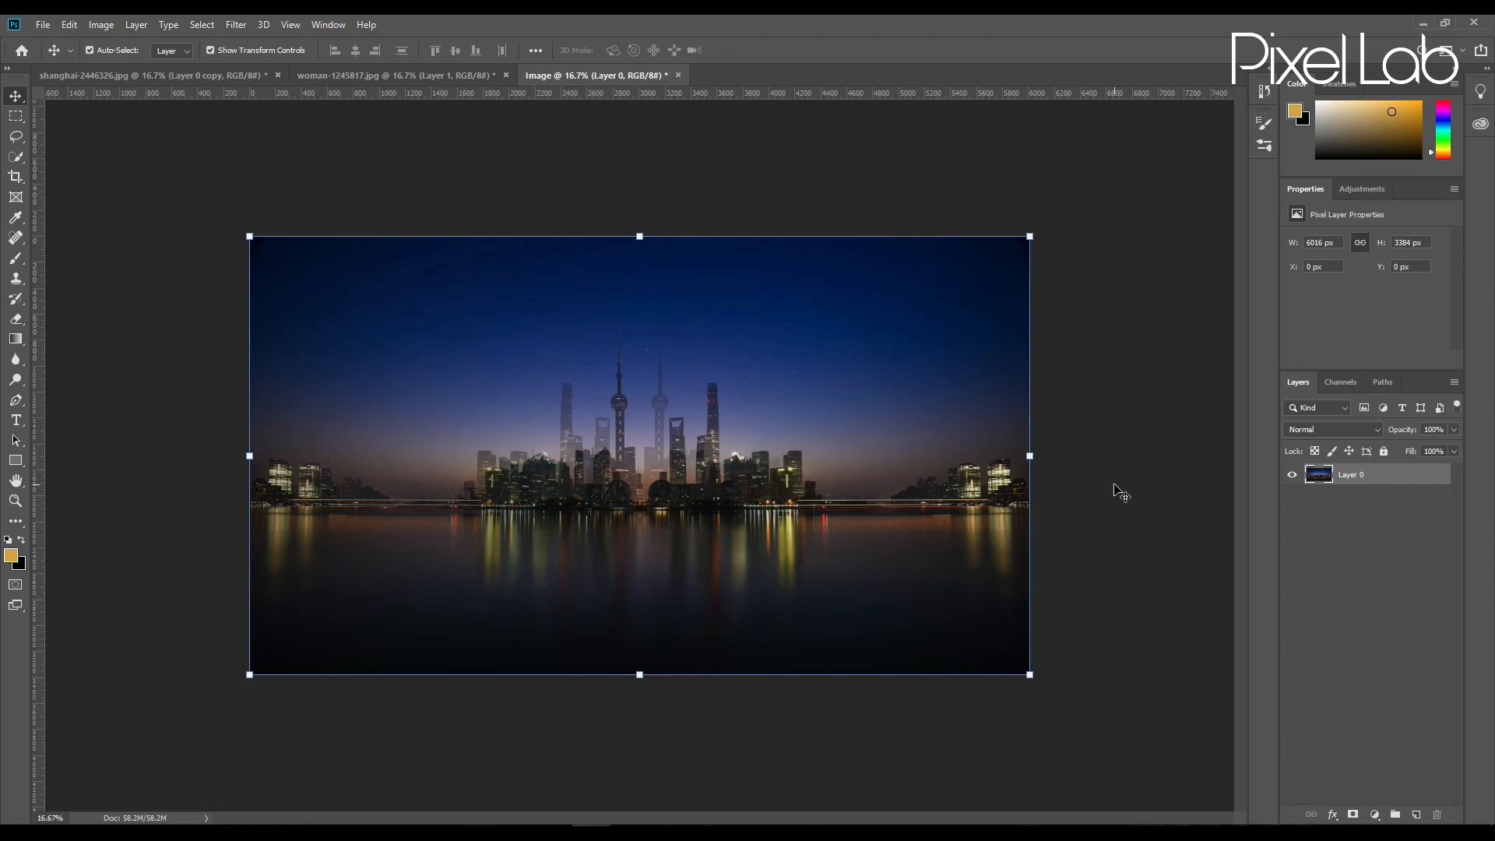
Resize the image to 11.28 inches wide at a resolution of 200 pixels/inch.
click(101, 25)
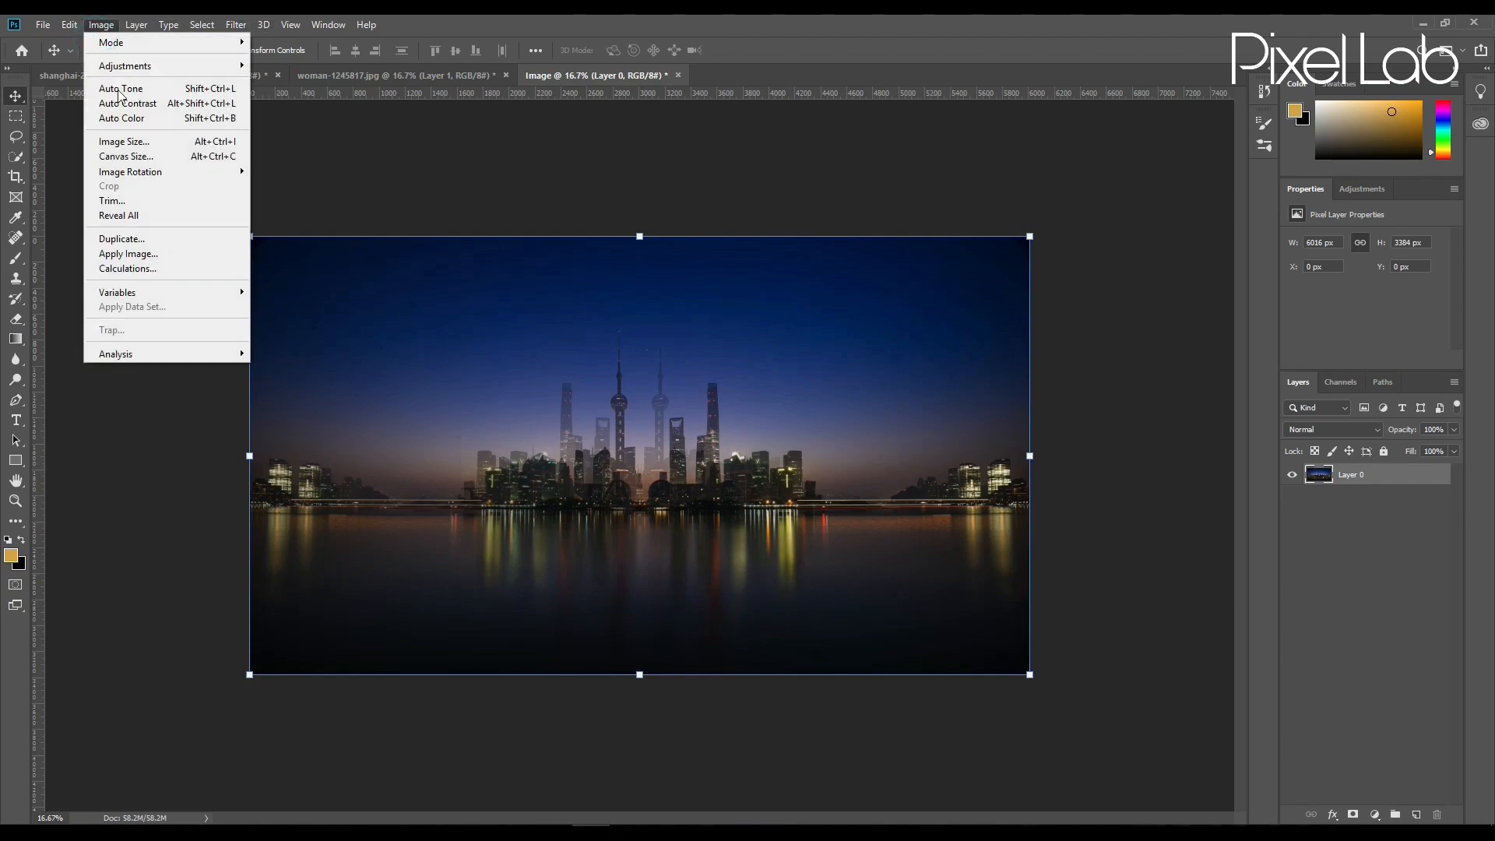
click(116, 145)
click(575, 414)
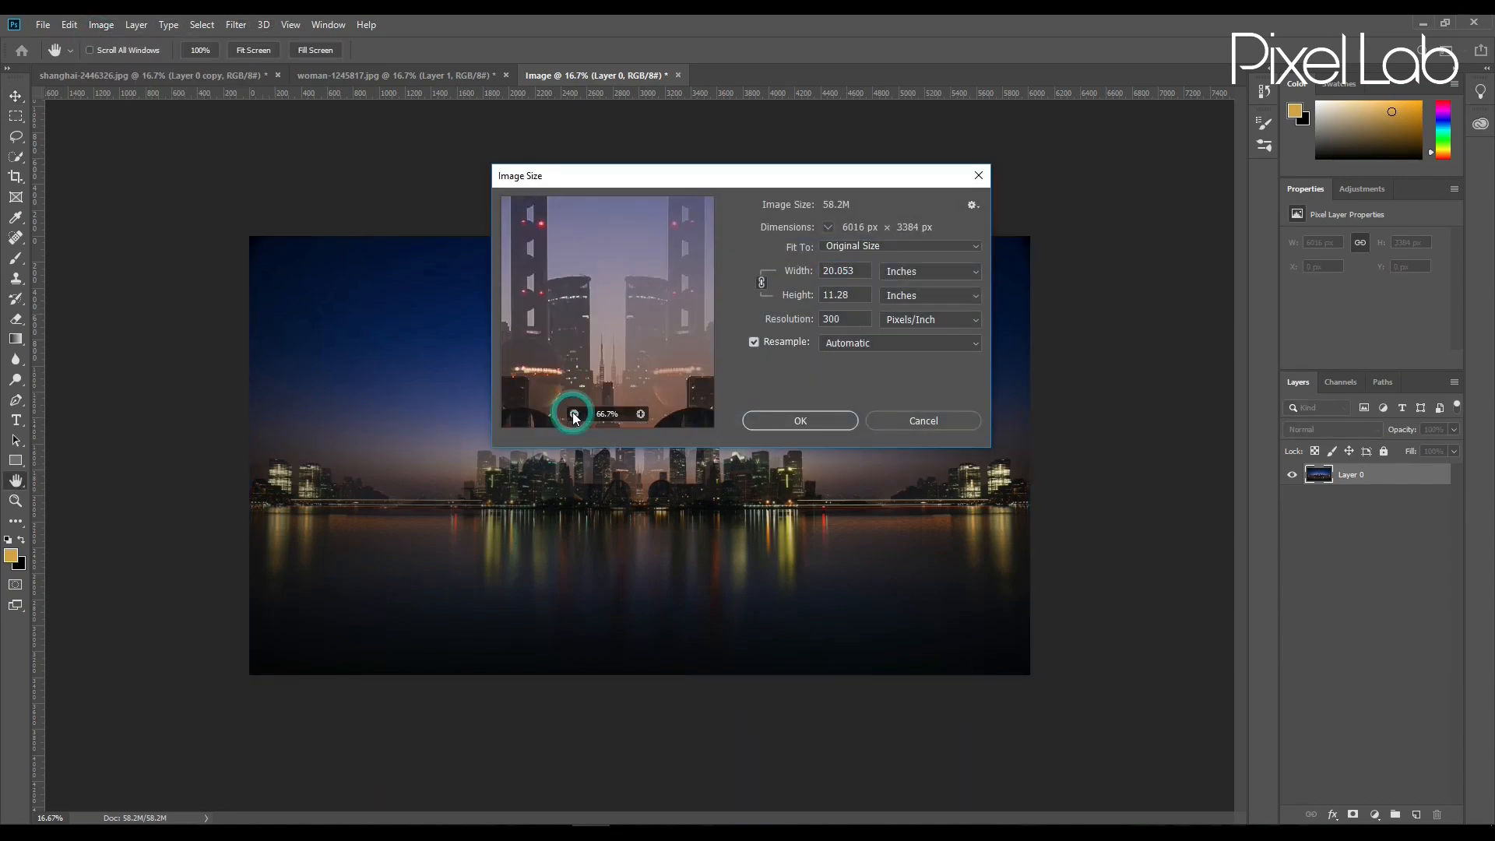
double_click(843, 319)
text(200)
double_click(861, 297)
right_click(861, 297)
click(864, 351)
click(863, 272)
double_click(861, 272)
key(ctrl+v)
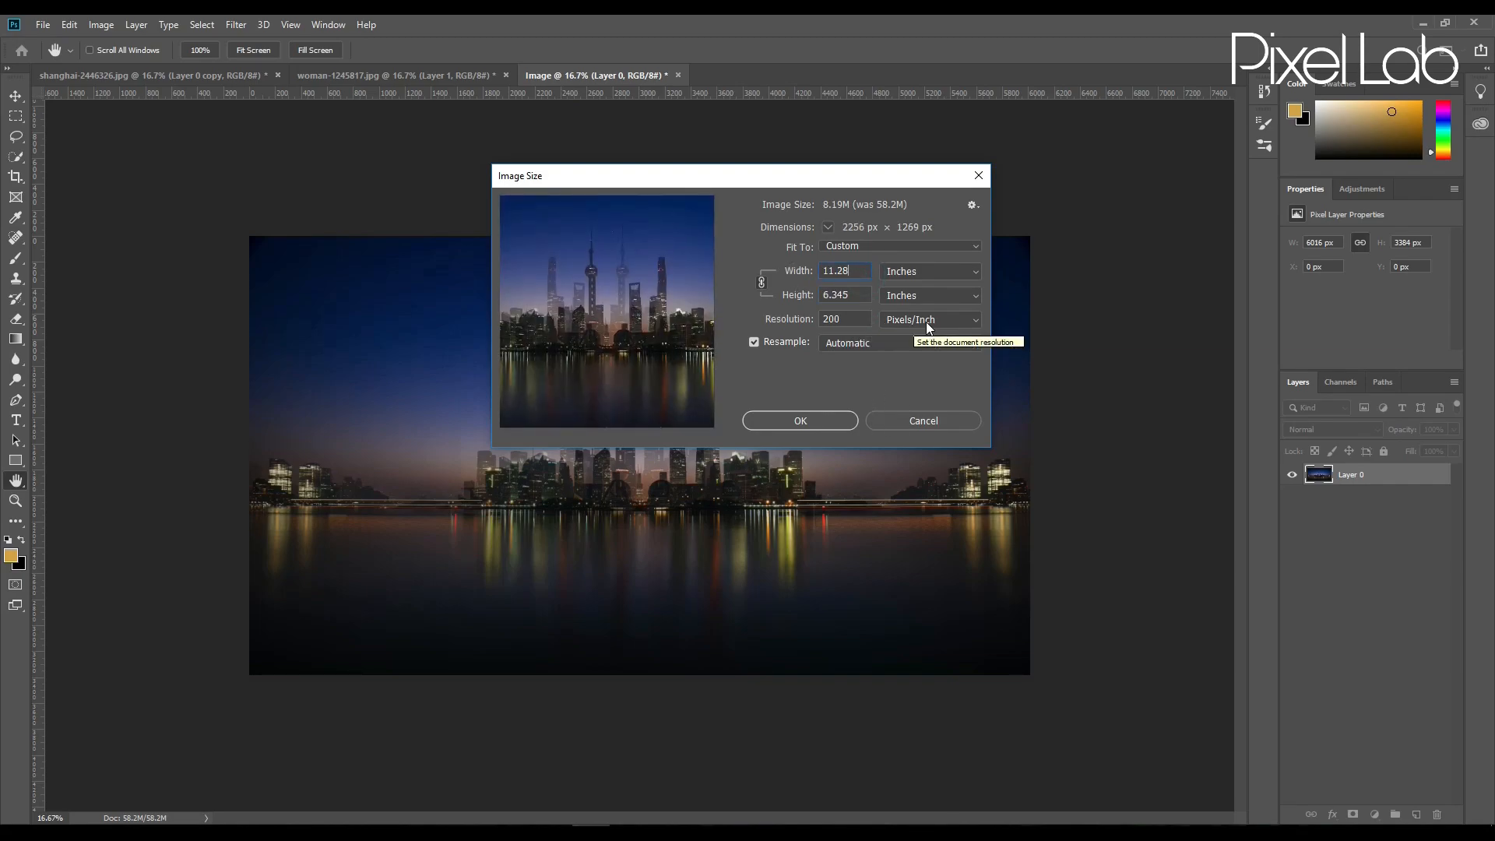
click(833, 421)
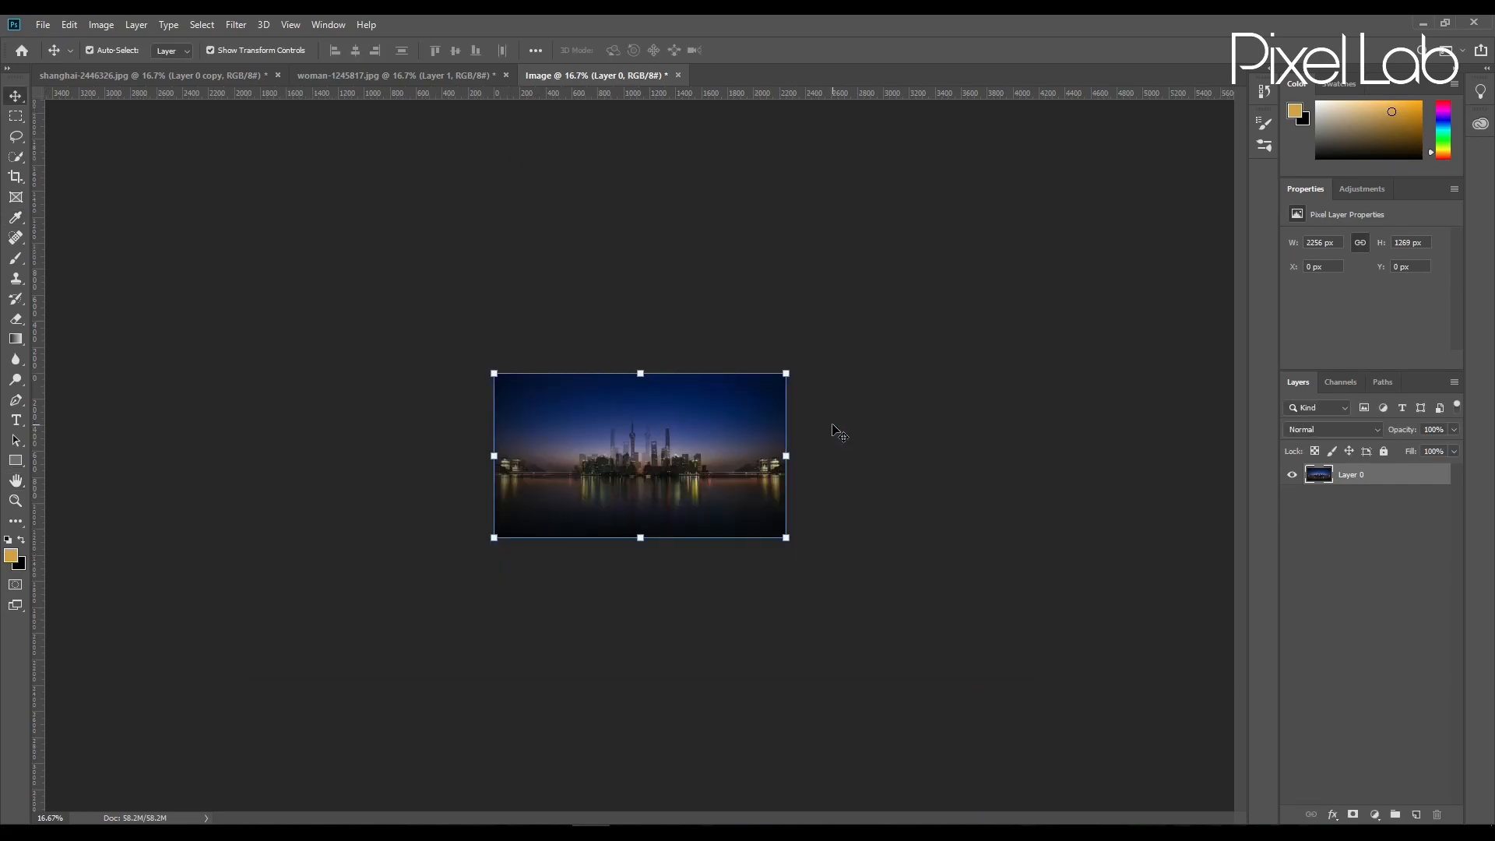
Undo the image resize.
key(ctrl+plus)
key(ctrl+plus)
key(ctrl+plus)
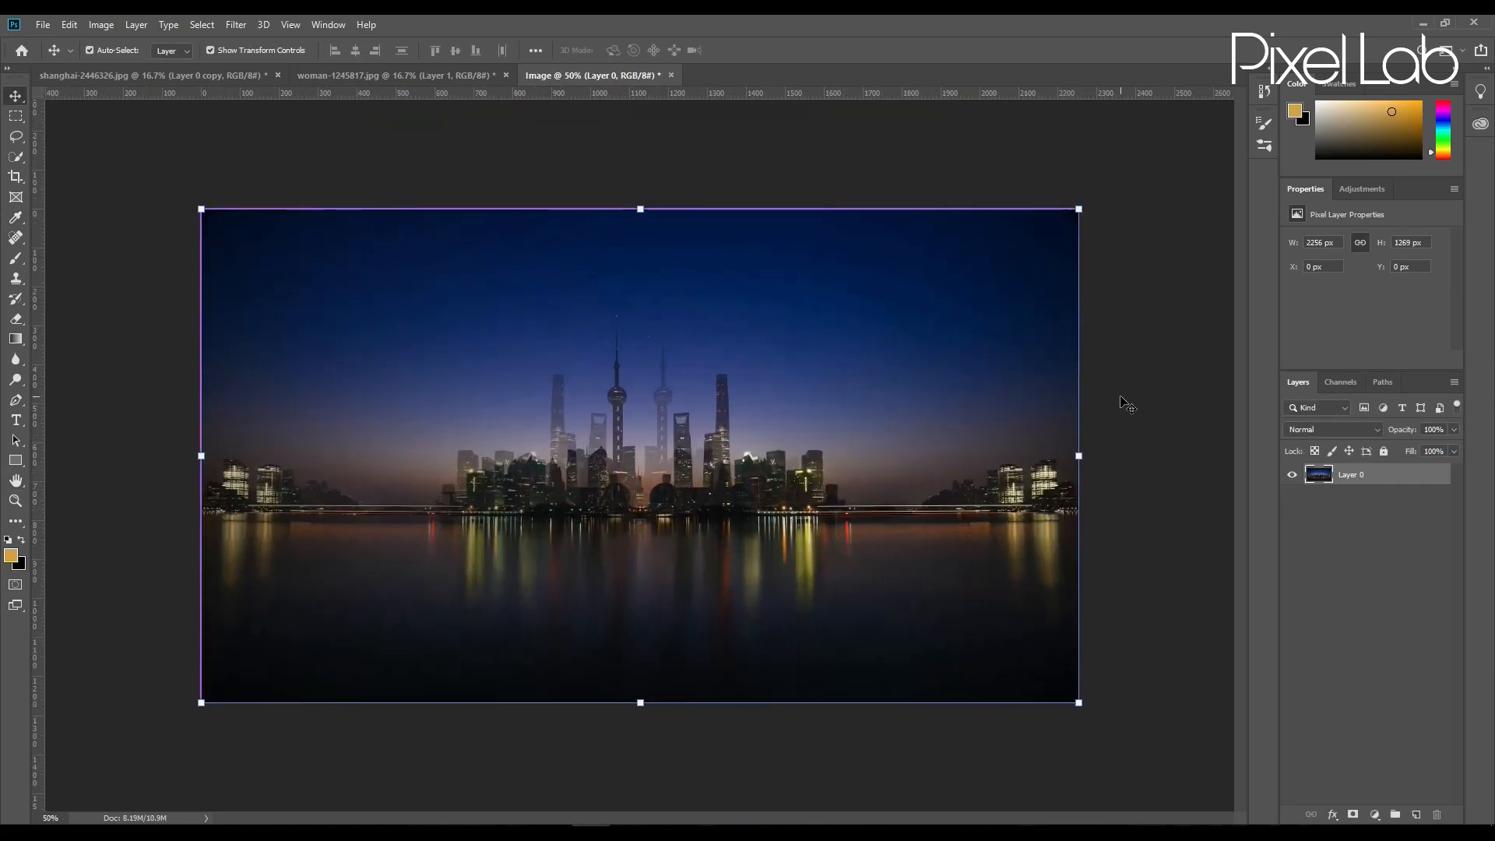
ctrl+click(1122, 398)
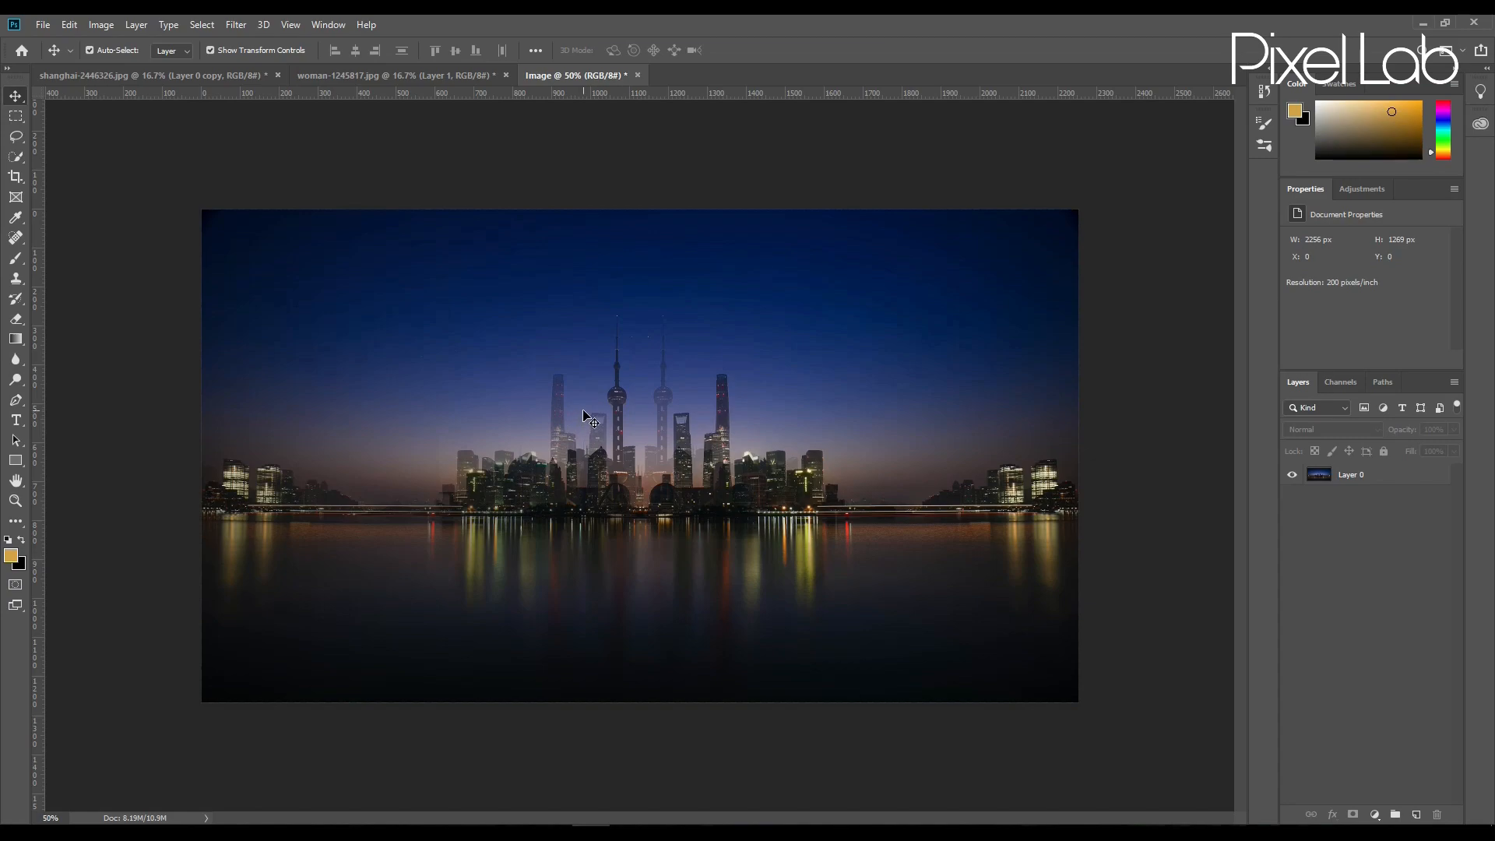
key(ctrl+z)
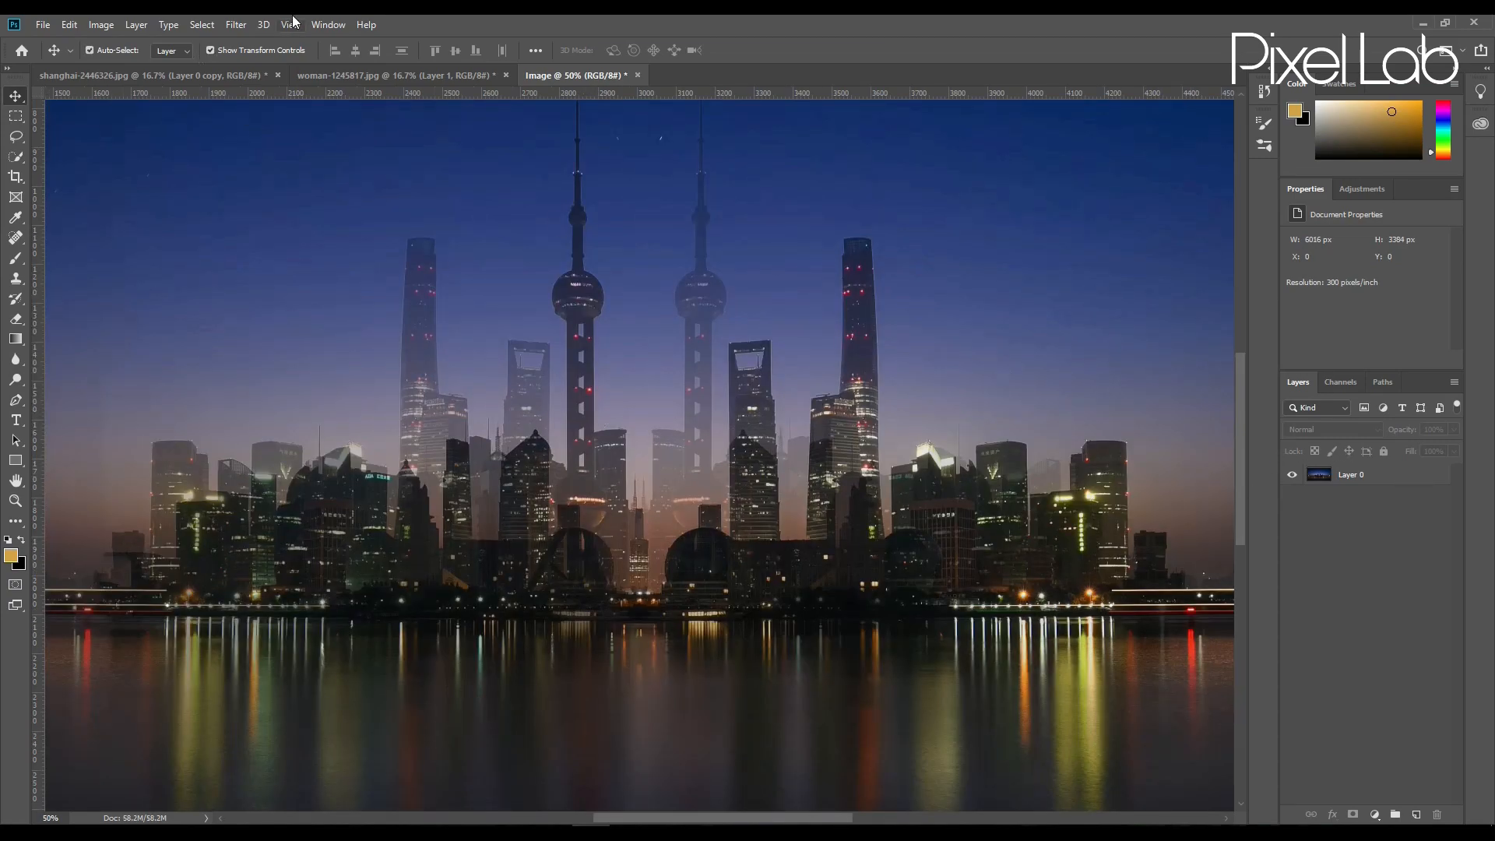
click(101, 24)
click(134, 138)
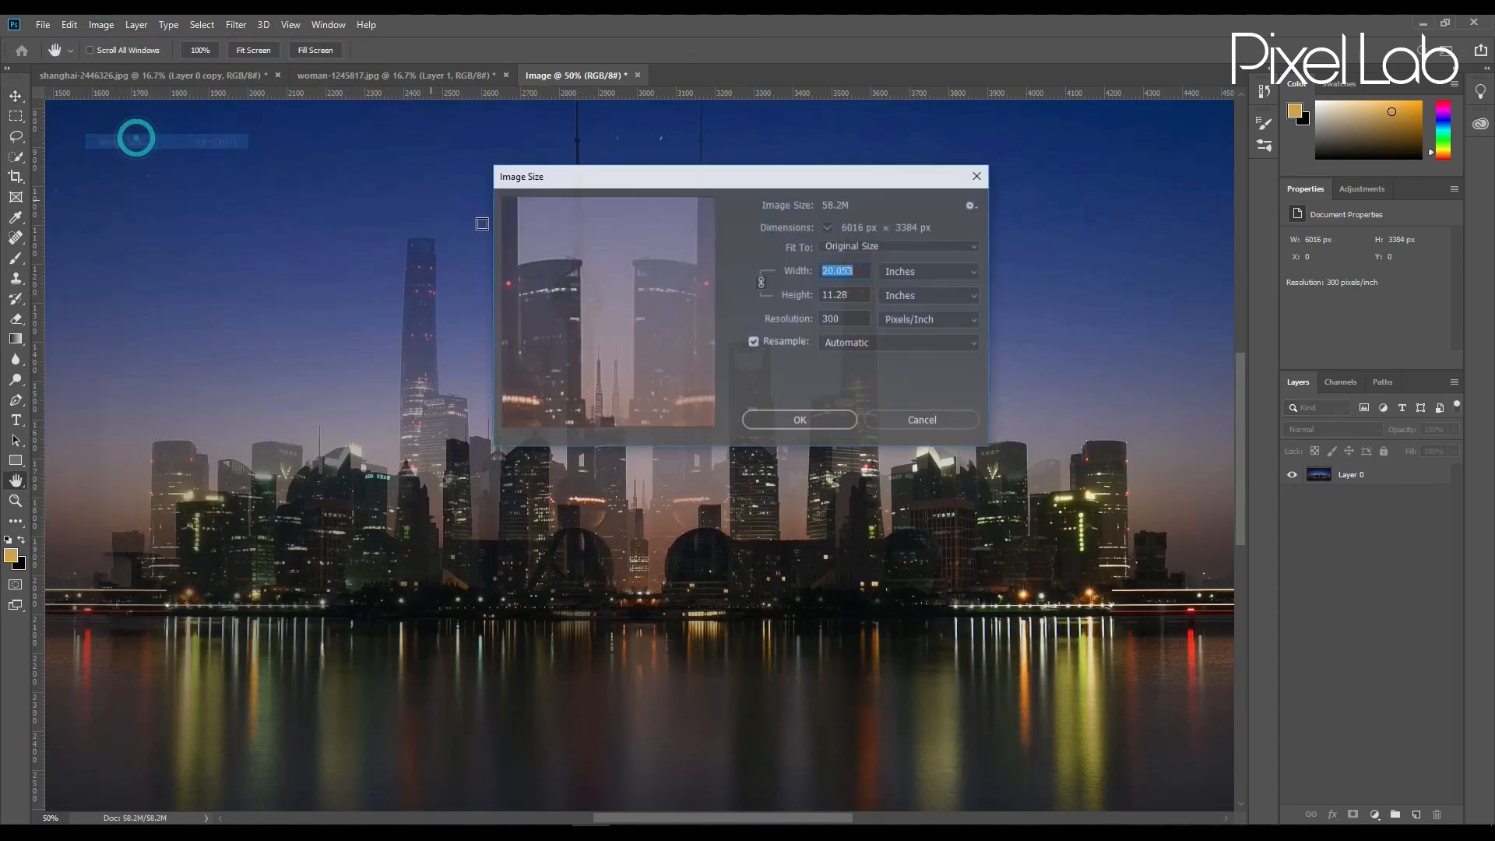
double_click(862, 315)
text(200)
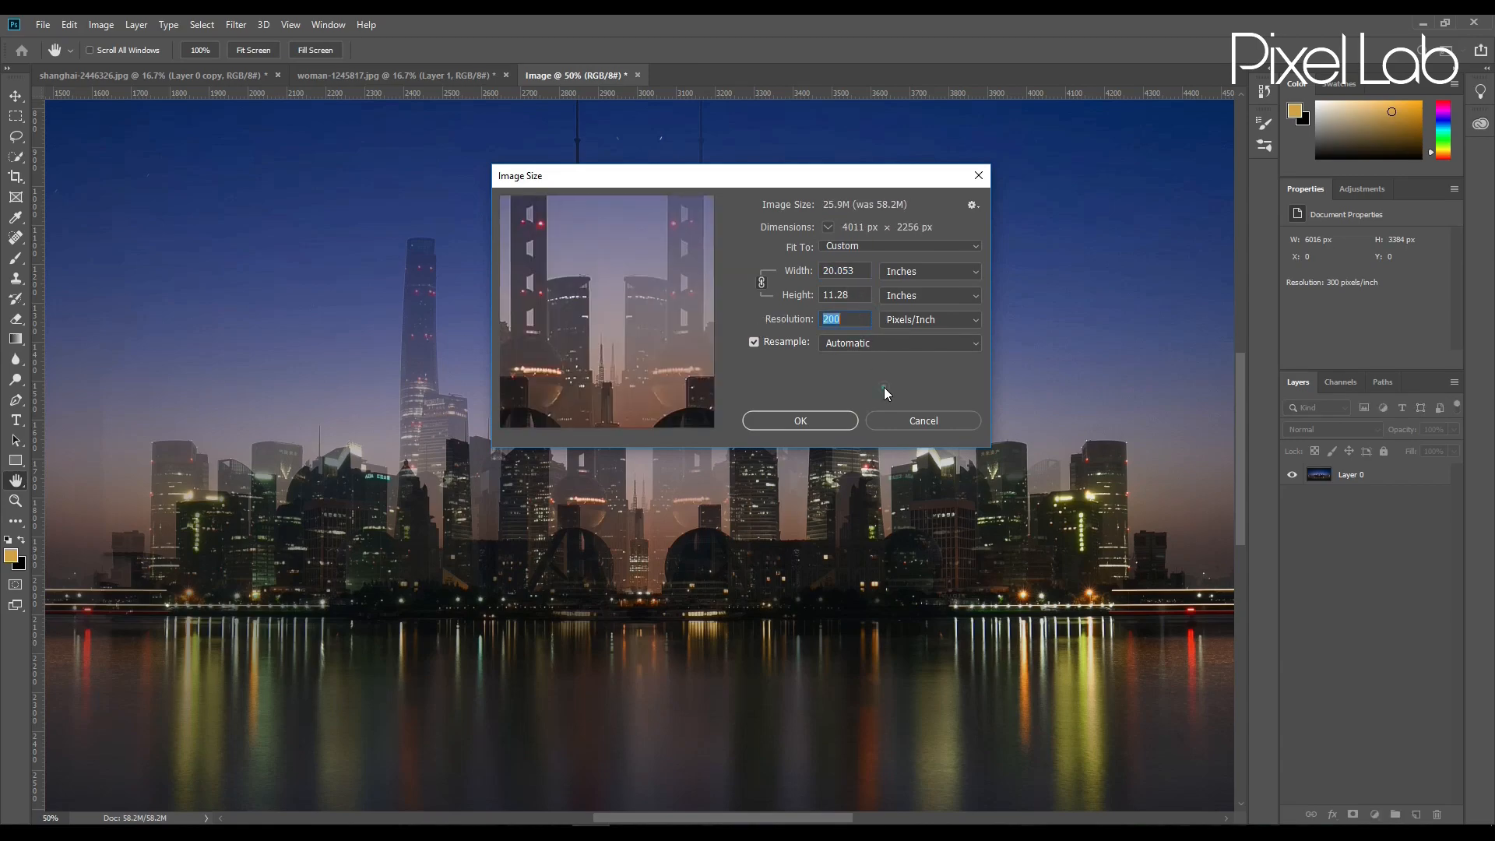
double_click(831, 298)
double_click(867, 271)
key(ctrl+v)
key(Tab)
key(ctrl+c)
double_click(861, 271)
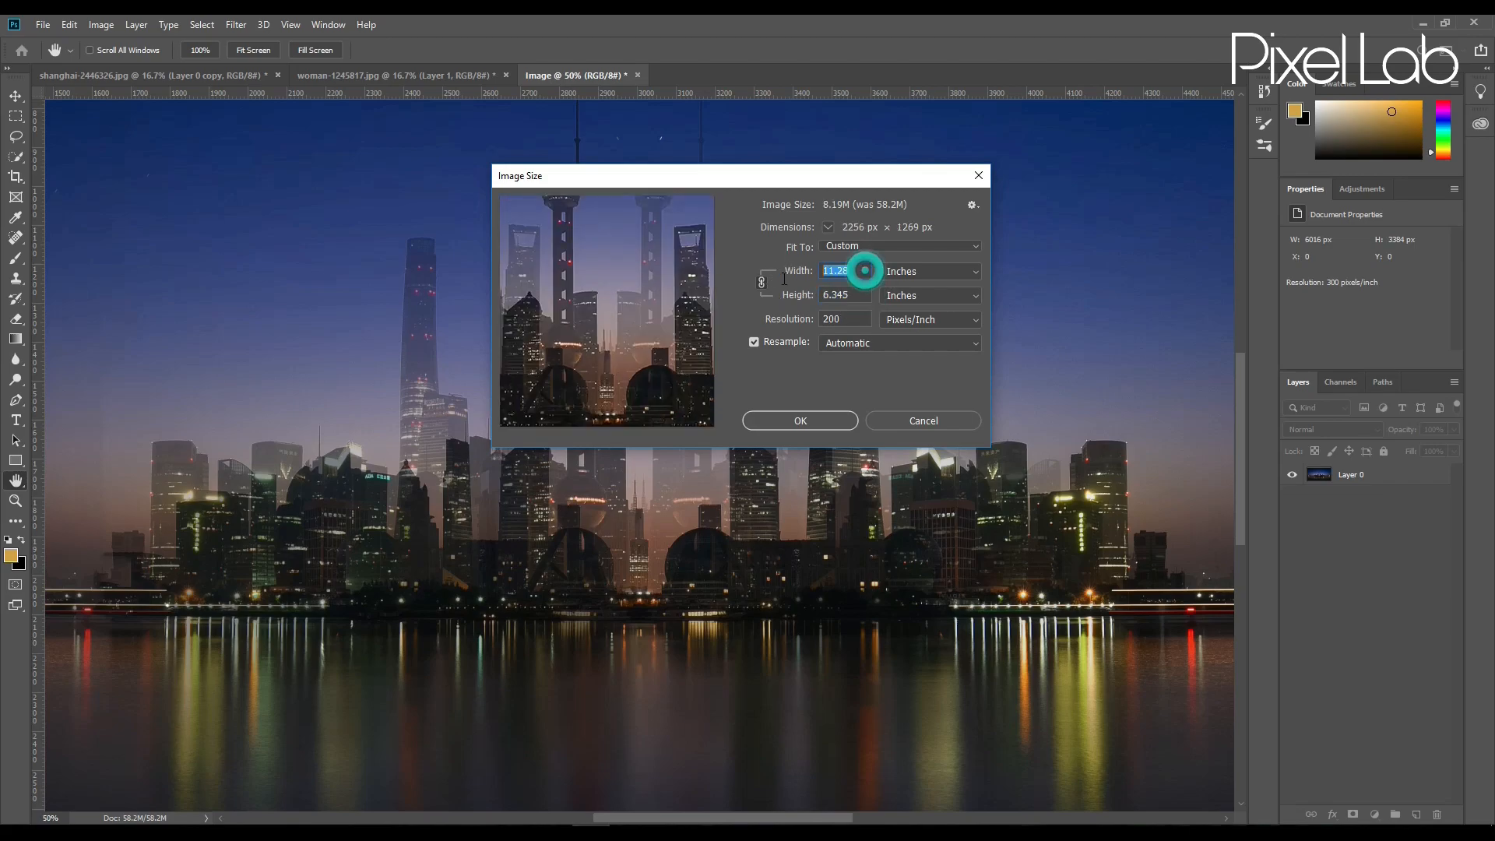
key(ctrl+v)
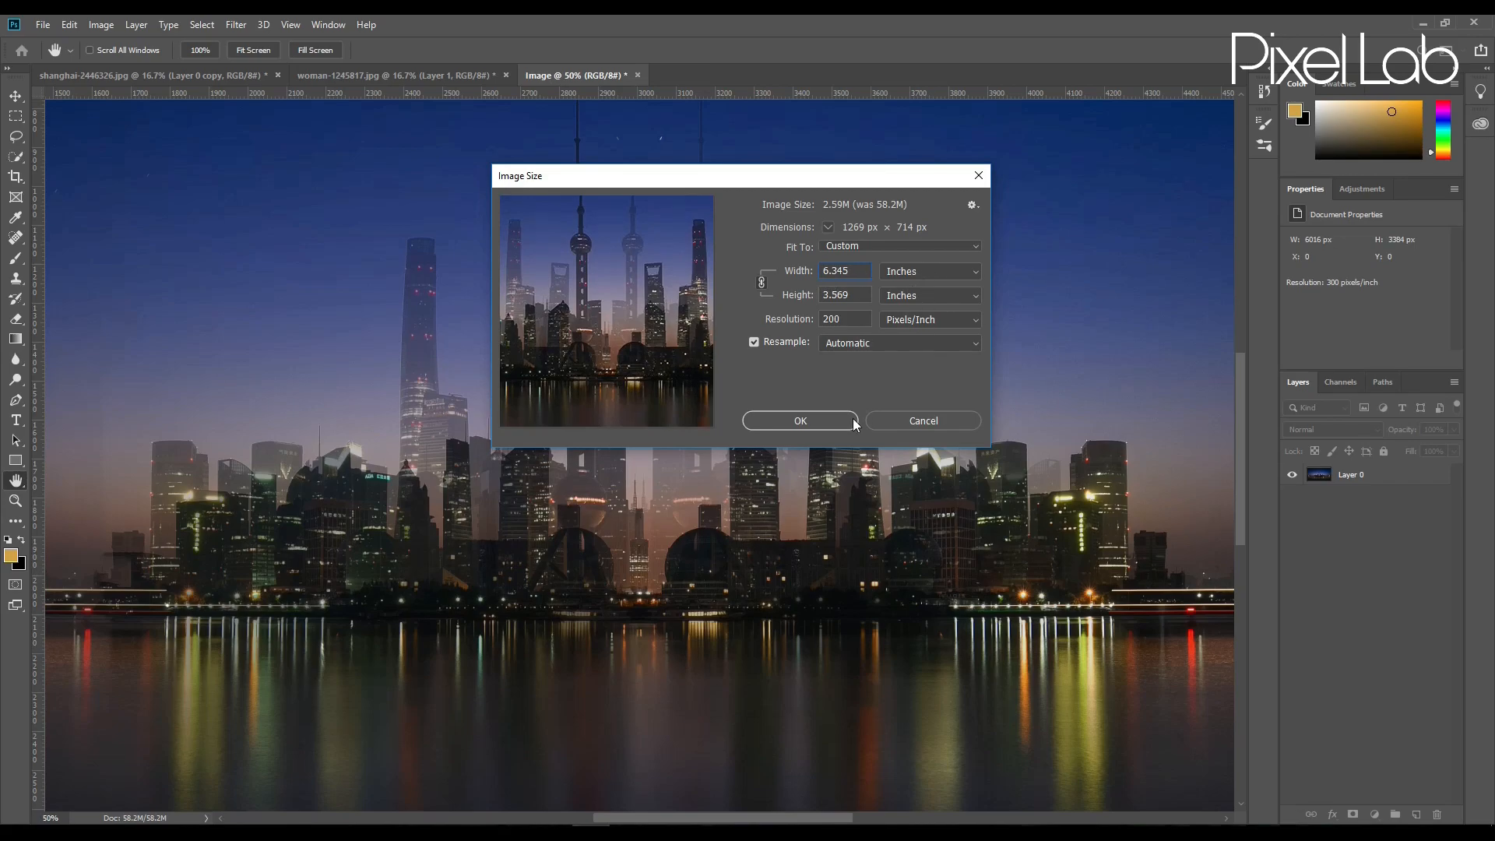
click(943, 419)
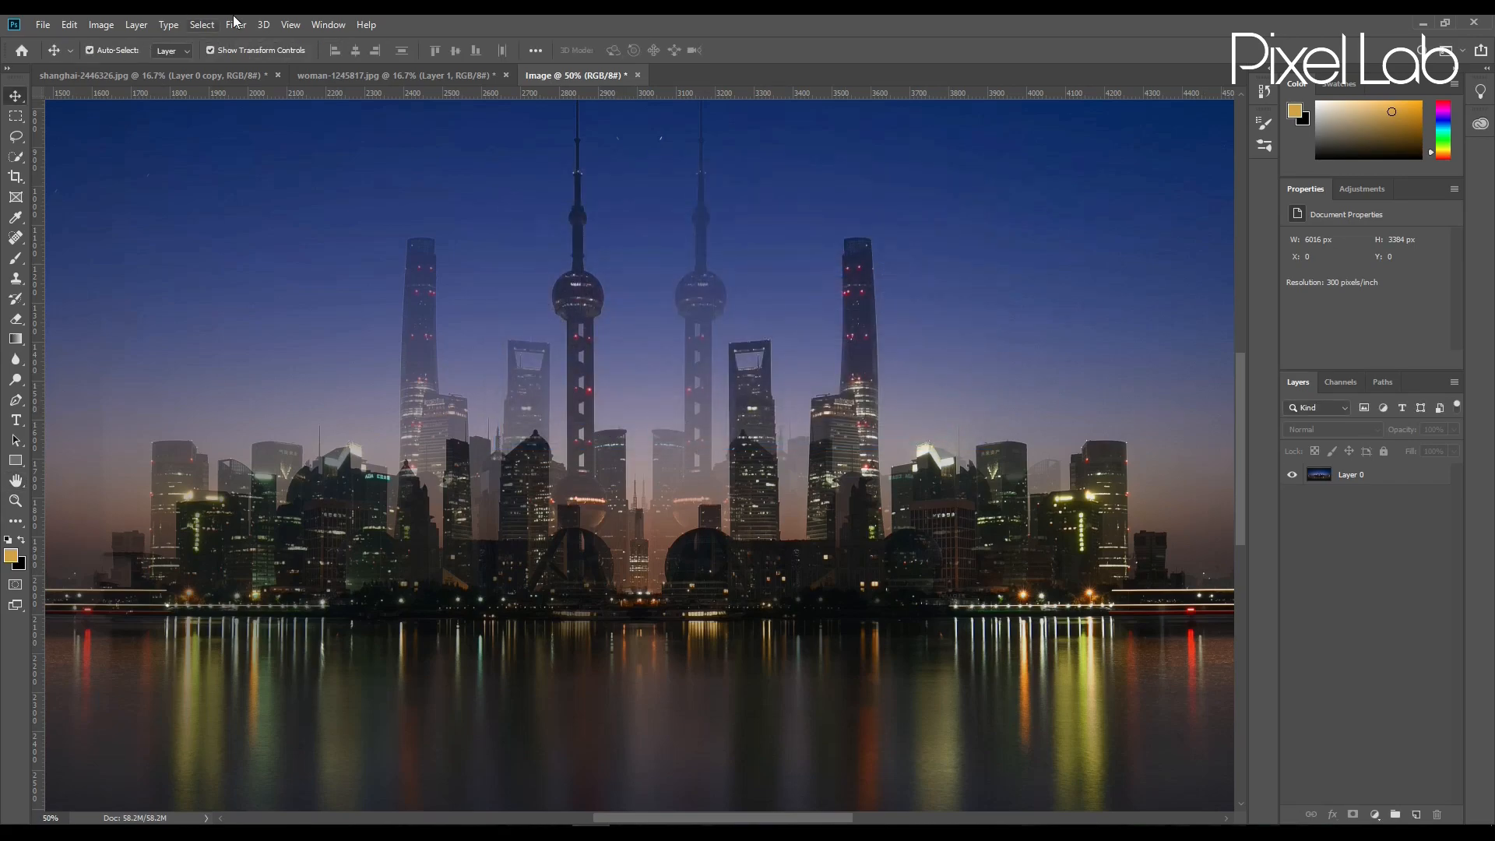
Set the image resolution to 200 pixels/inch and the width to 11.28 inches with proportions linked.
click(104, 26)
click(133, 145)
double_click(857, 319)
text(200)
click(854, 296)
click(779, 299)
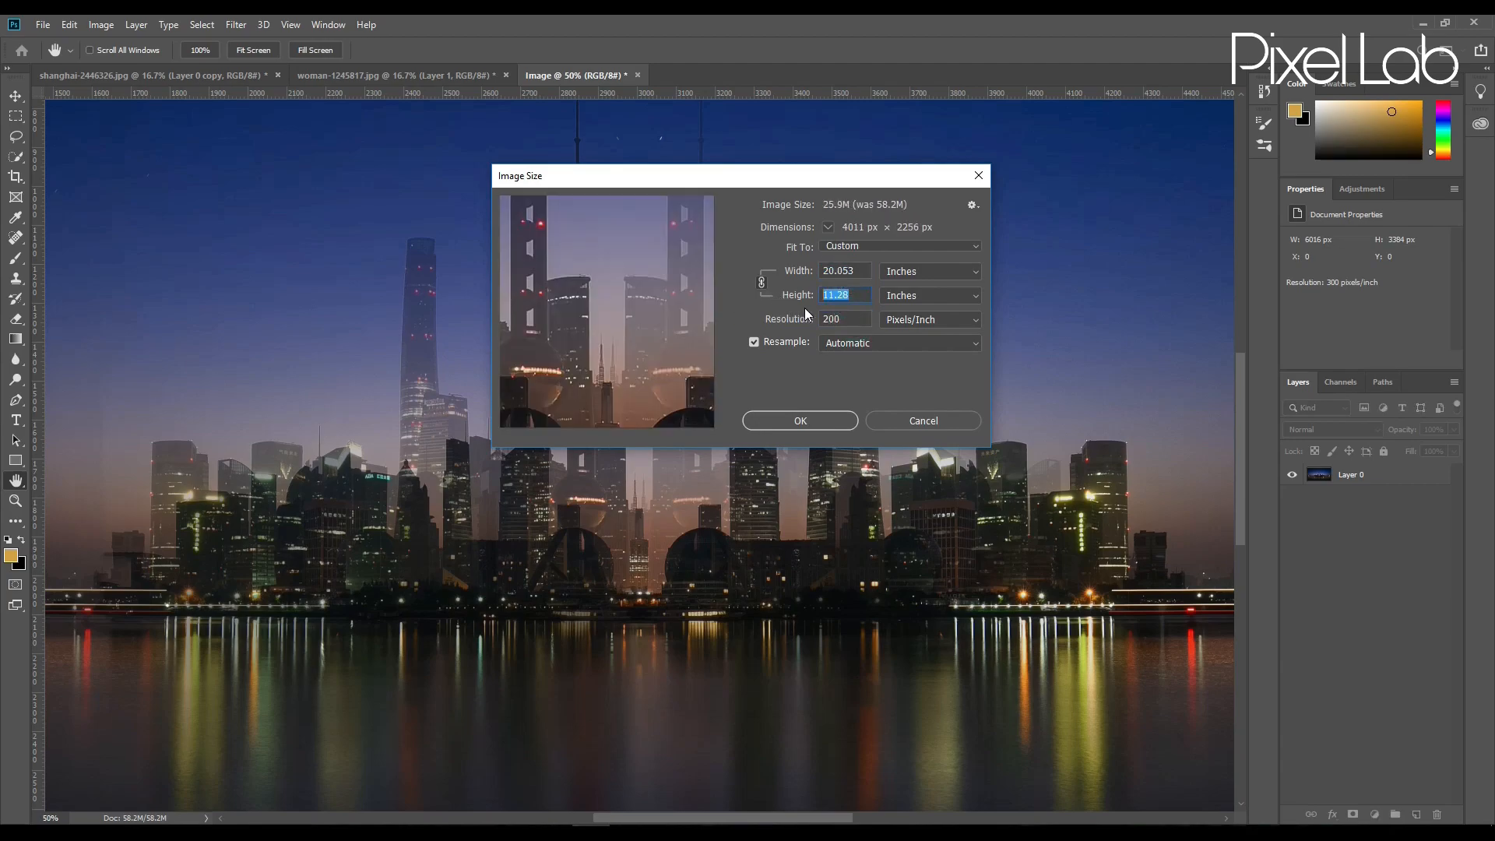
click(787, 272)
text(11.28)
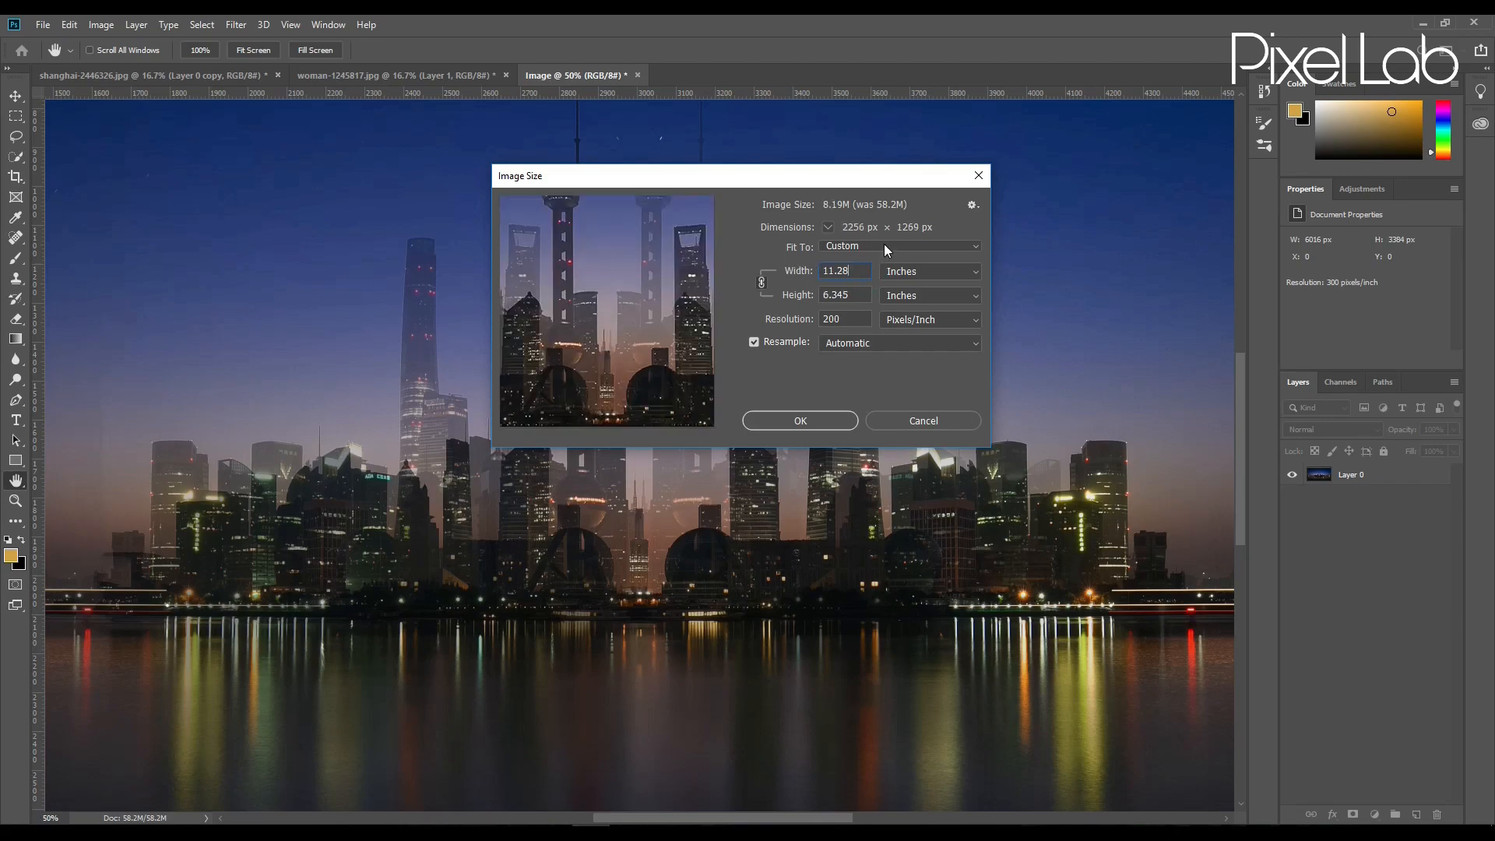
click(885, 247)
click(843, 426)
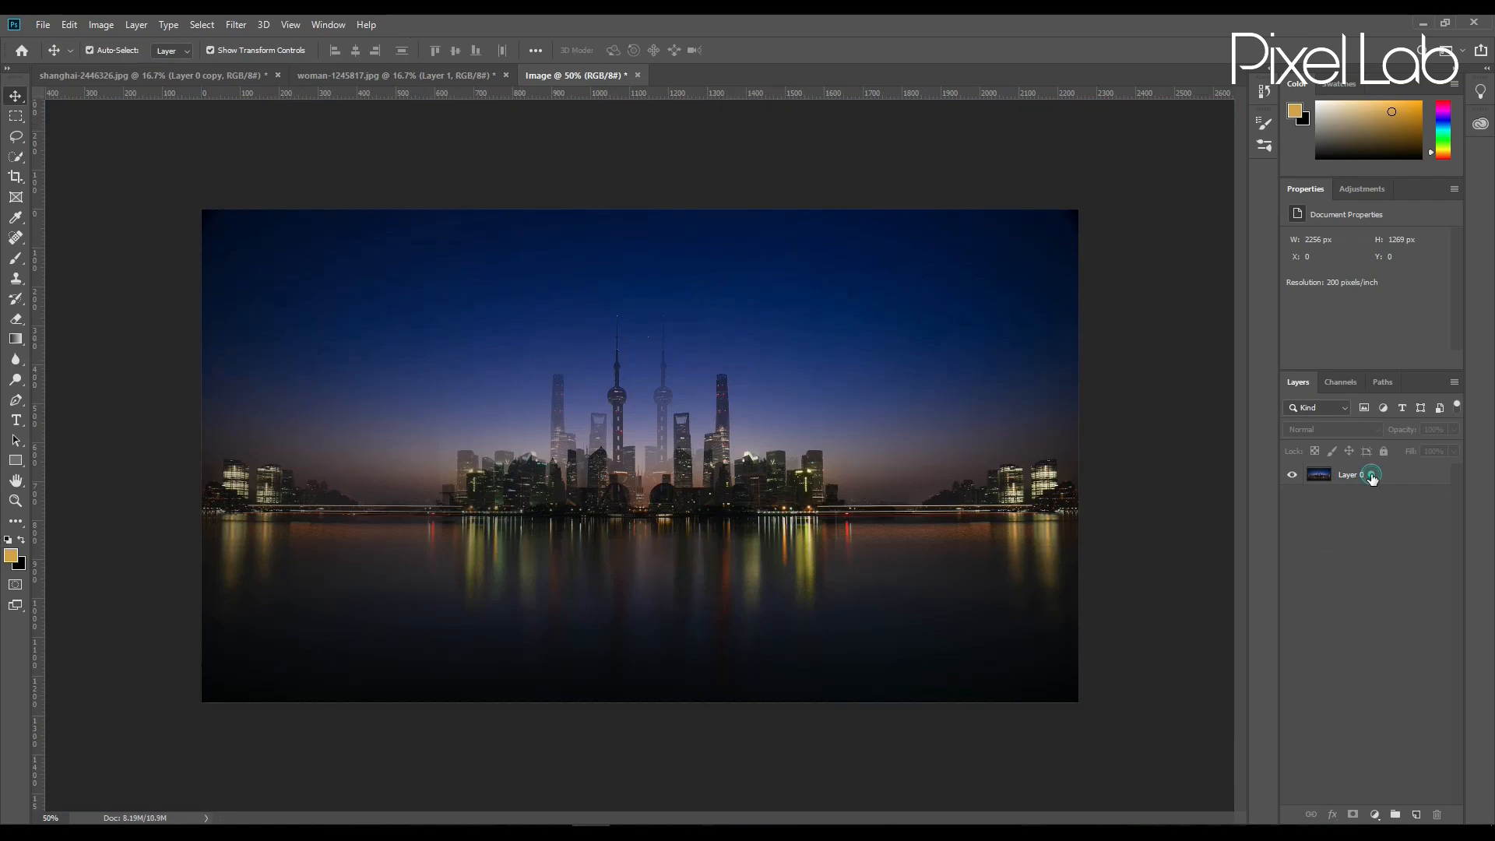
Flip Layer 0 vertically with Free Transform.
key(ctrl+t)
right_click(538, 333)
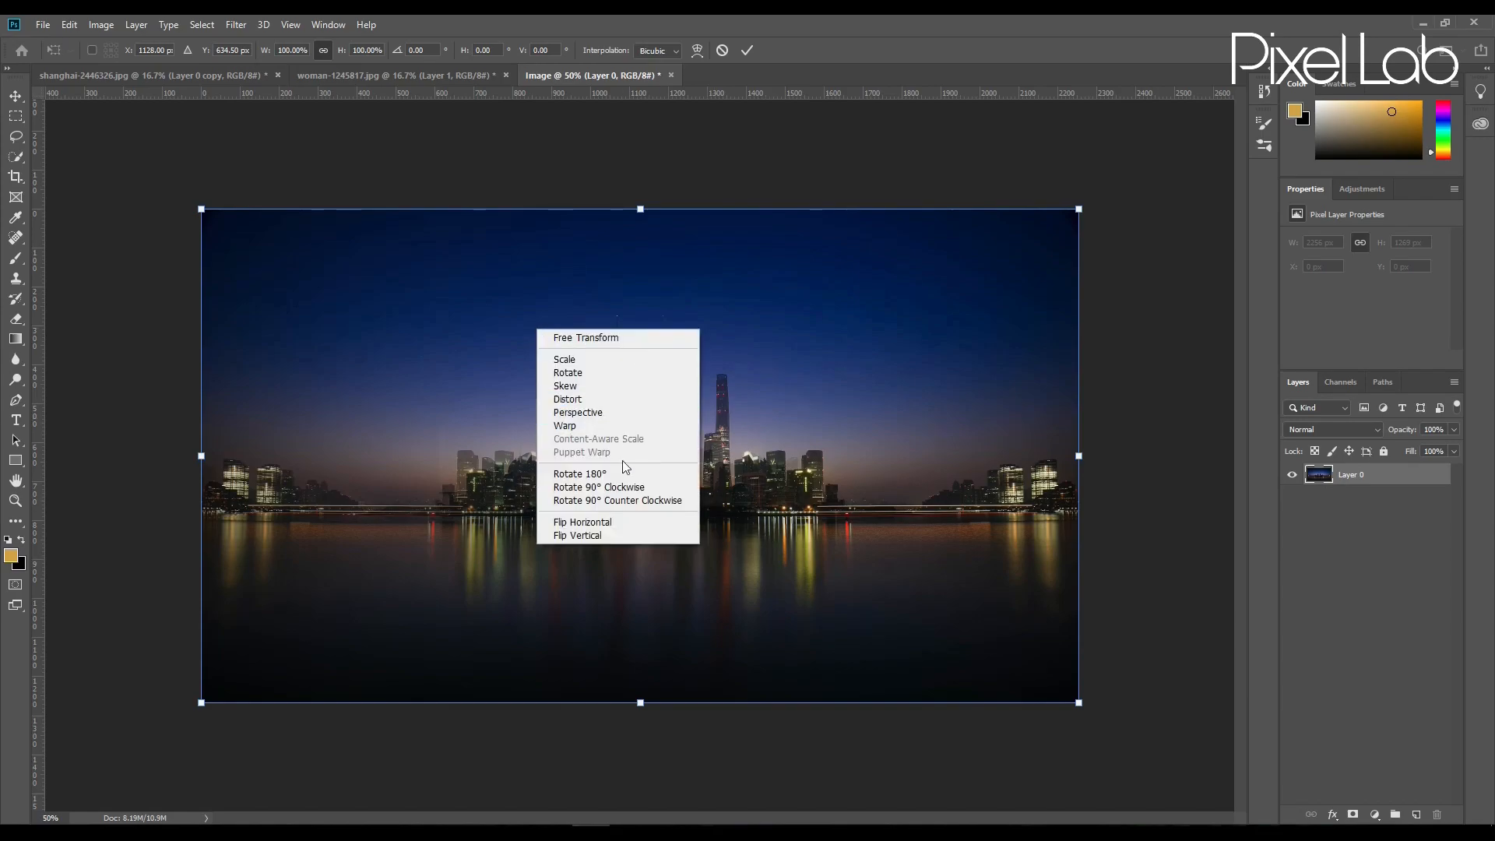
click(625, 536)
click(746, 51)
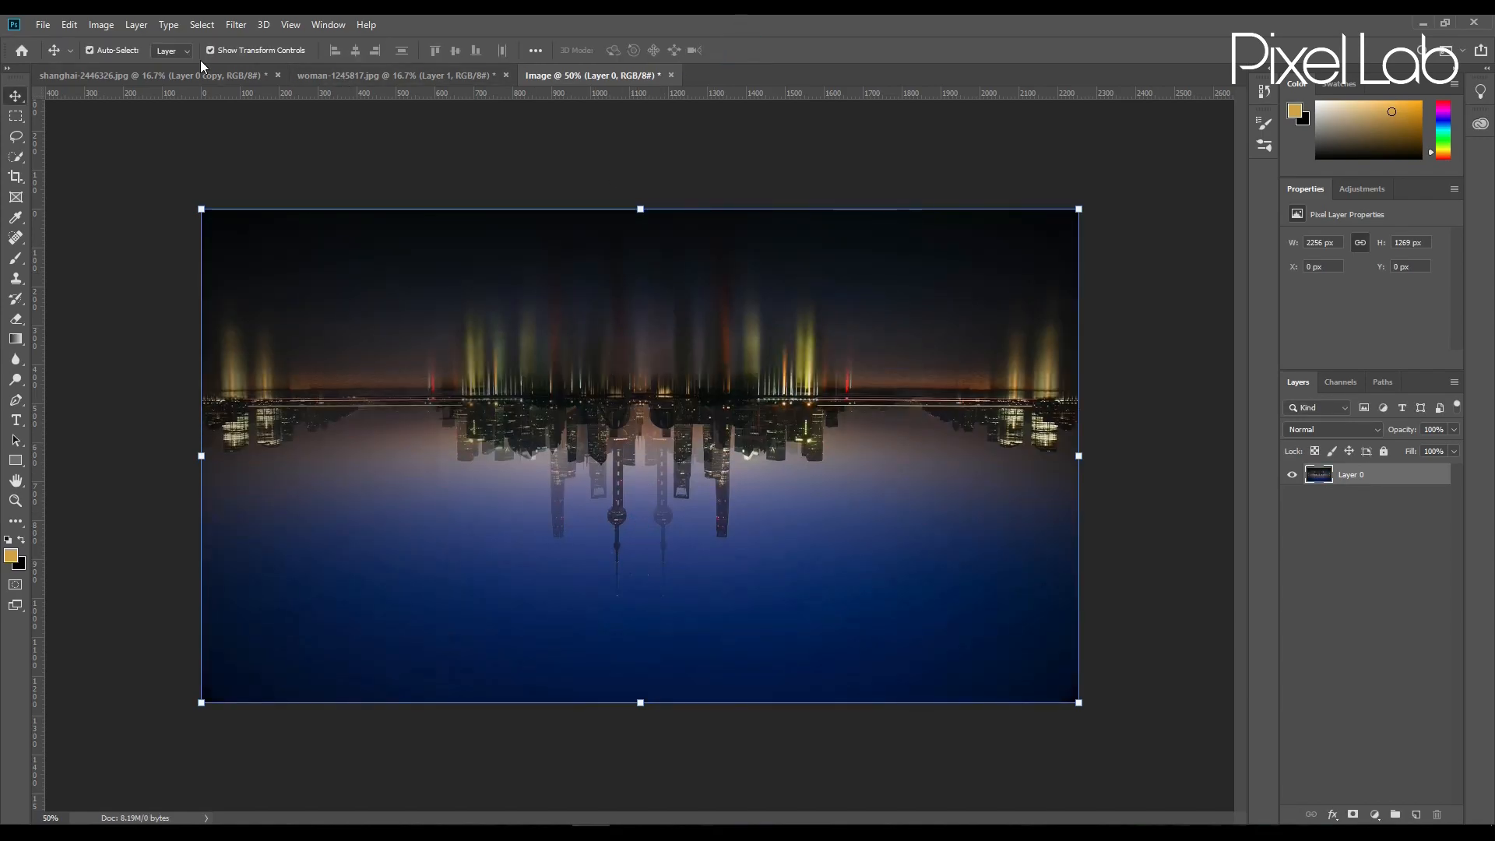
Apply the Polar Coordinates filter to the flipped skyline using the Rectangular to Polar option.
click(258, 26)
mouse_move(240, 26)
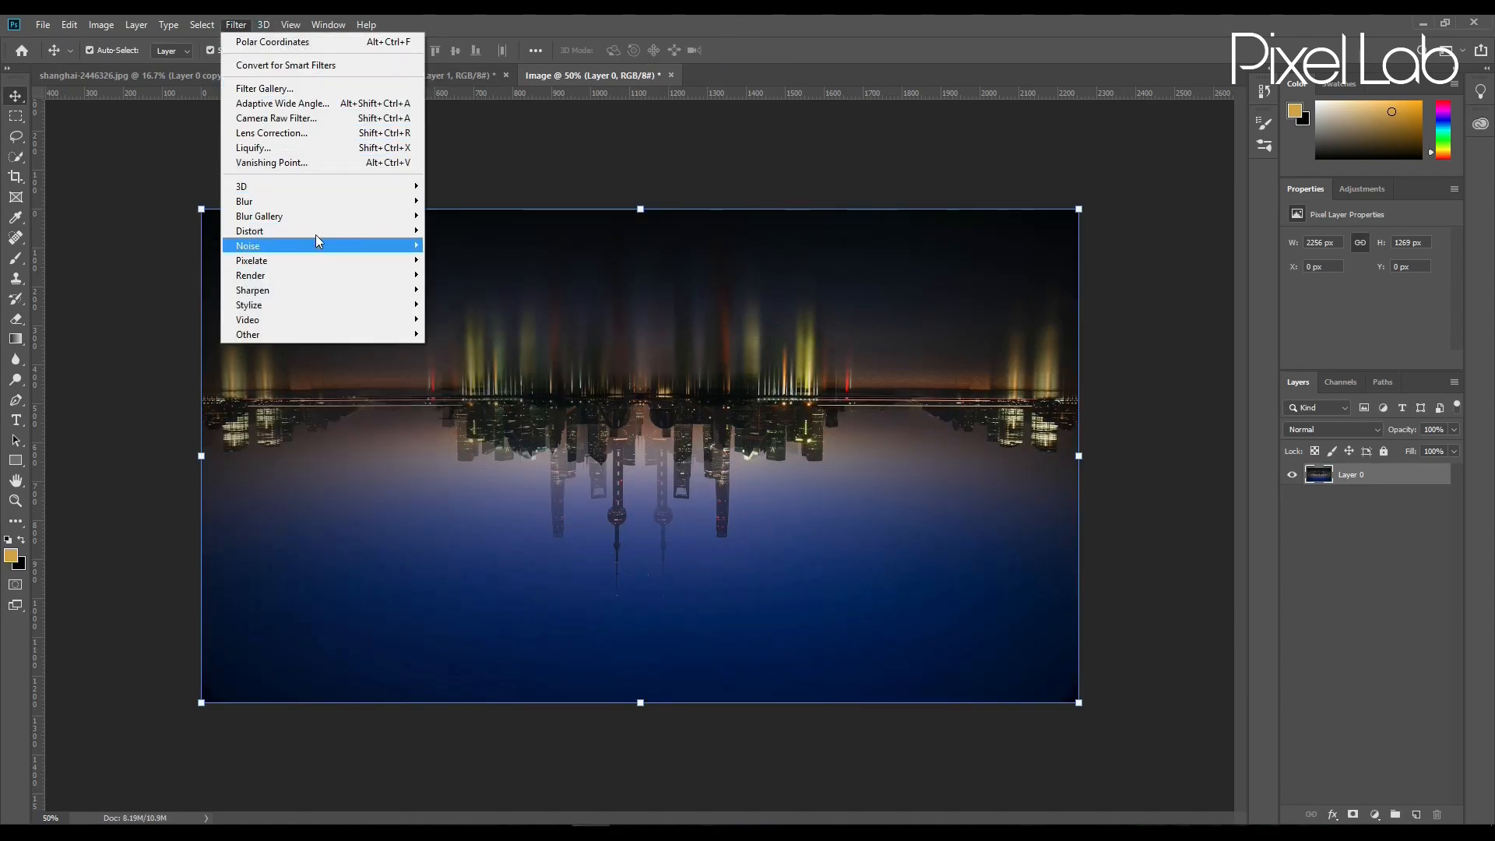
mouse_move(325, 230)
click(476, 260)
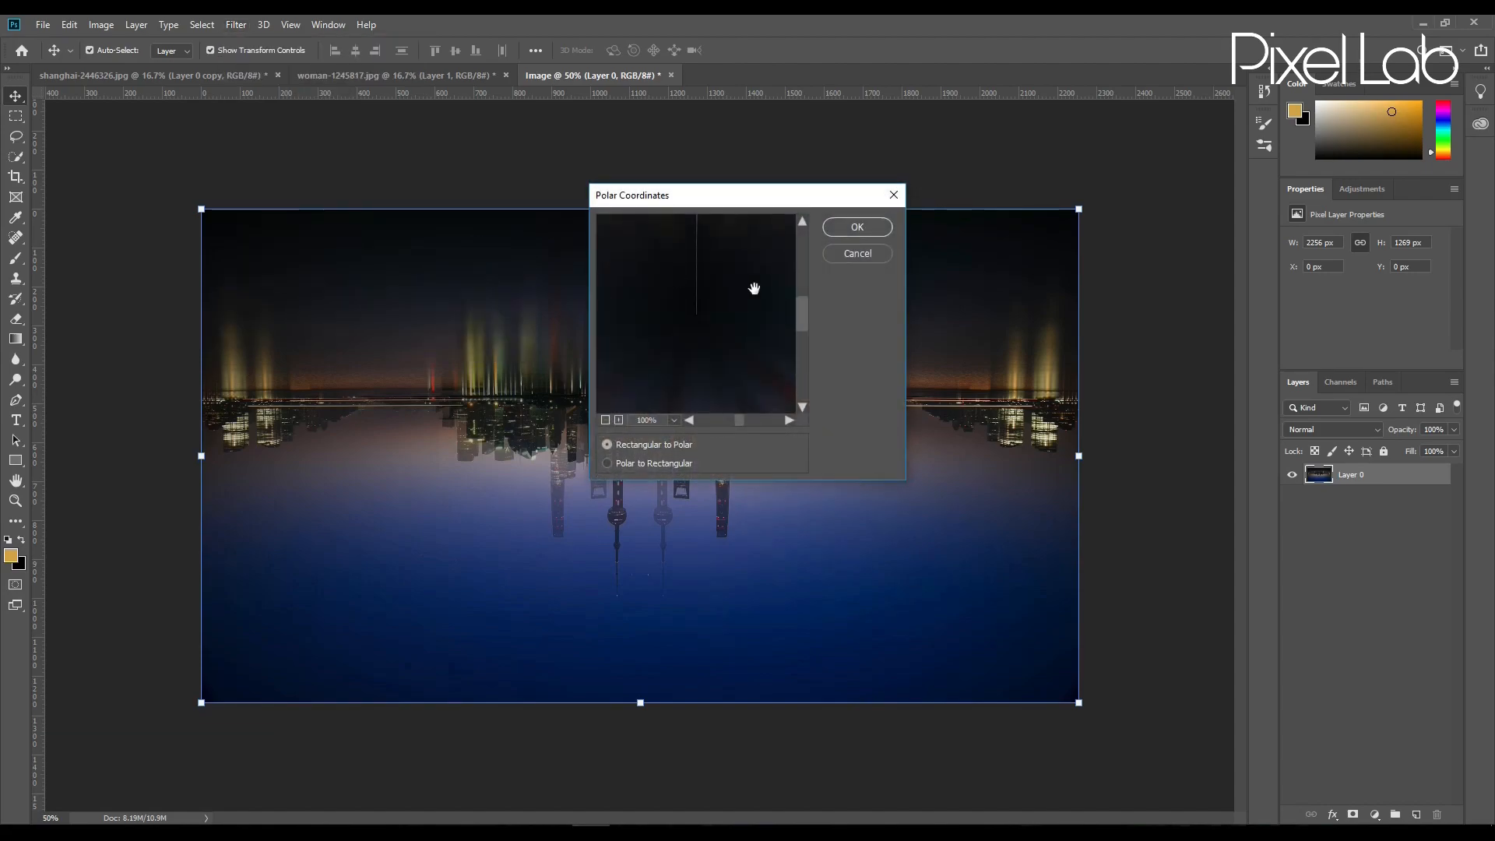
click(608, 445)
click(606, 420)
click(606, 420)
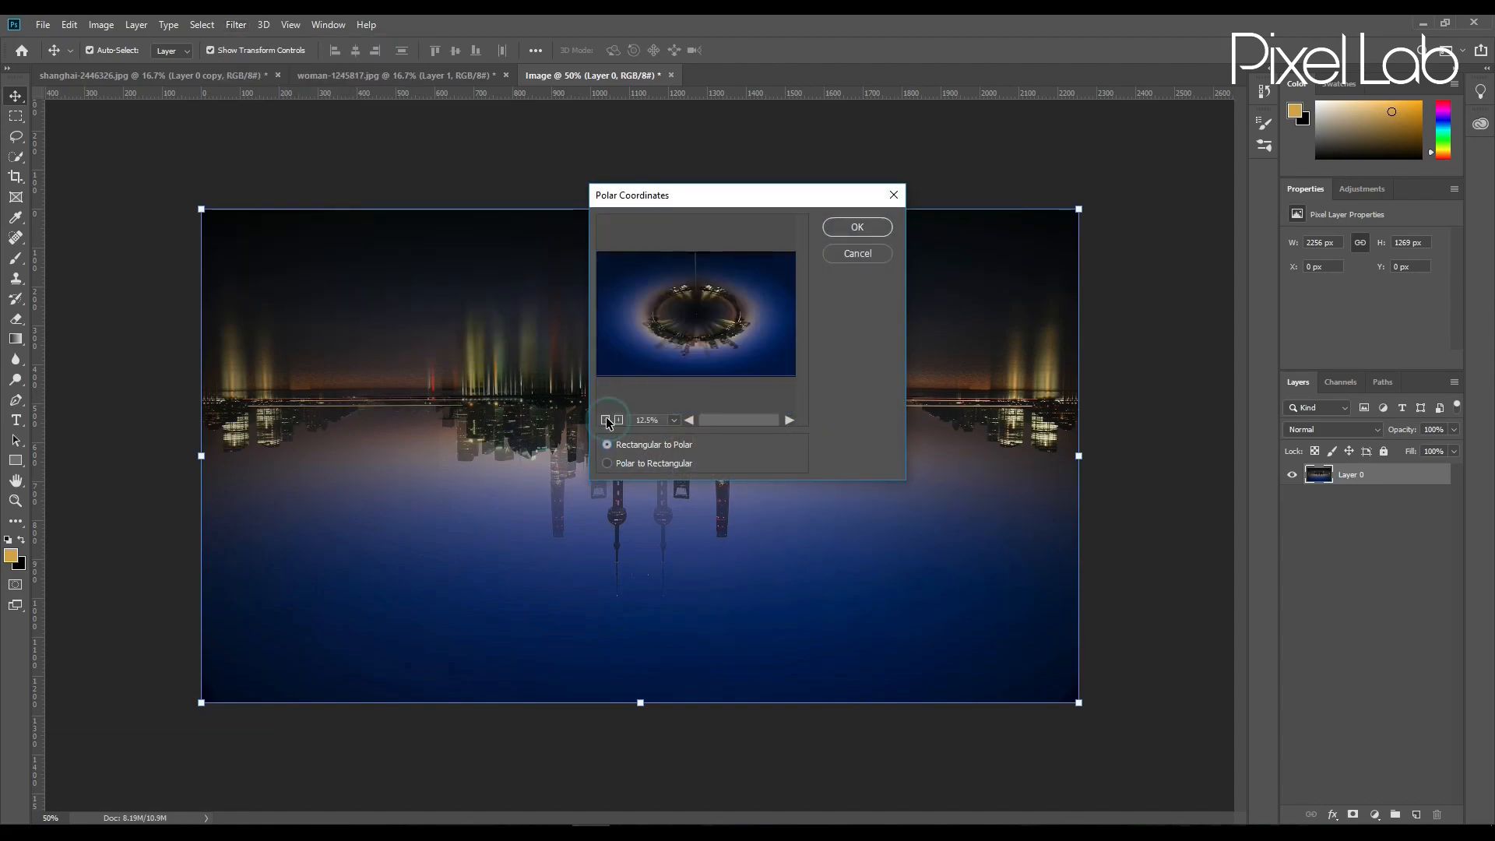
click(841, 229)
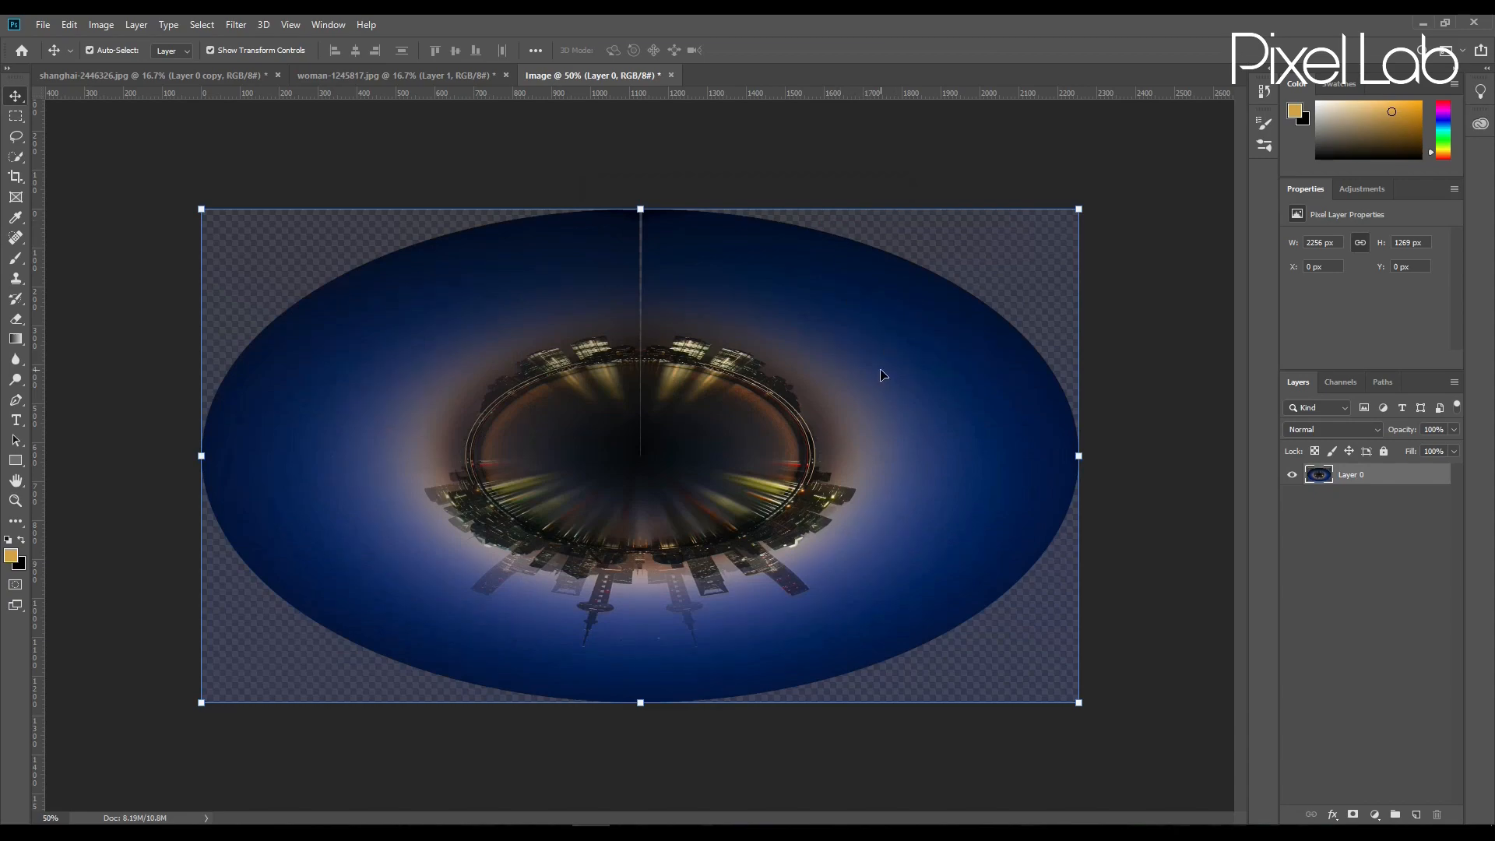
Undo the Polar Coordinates filter and the vertical flip.
key(ctrl+z)
key(ctrl+z)
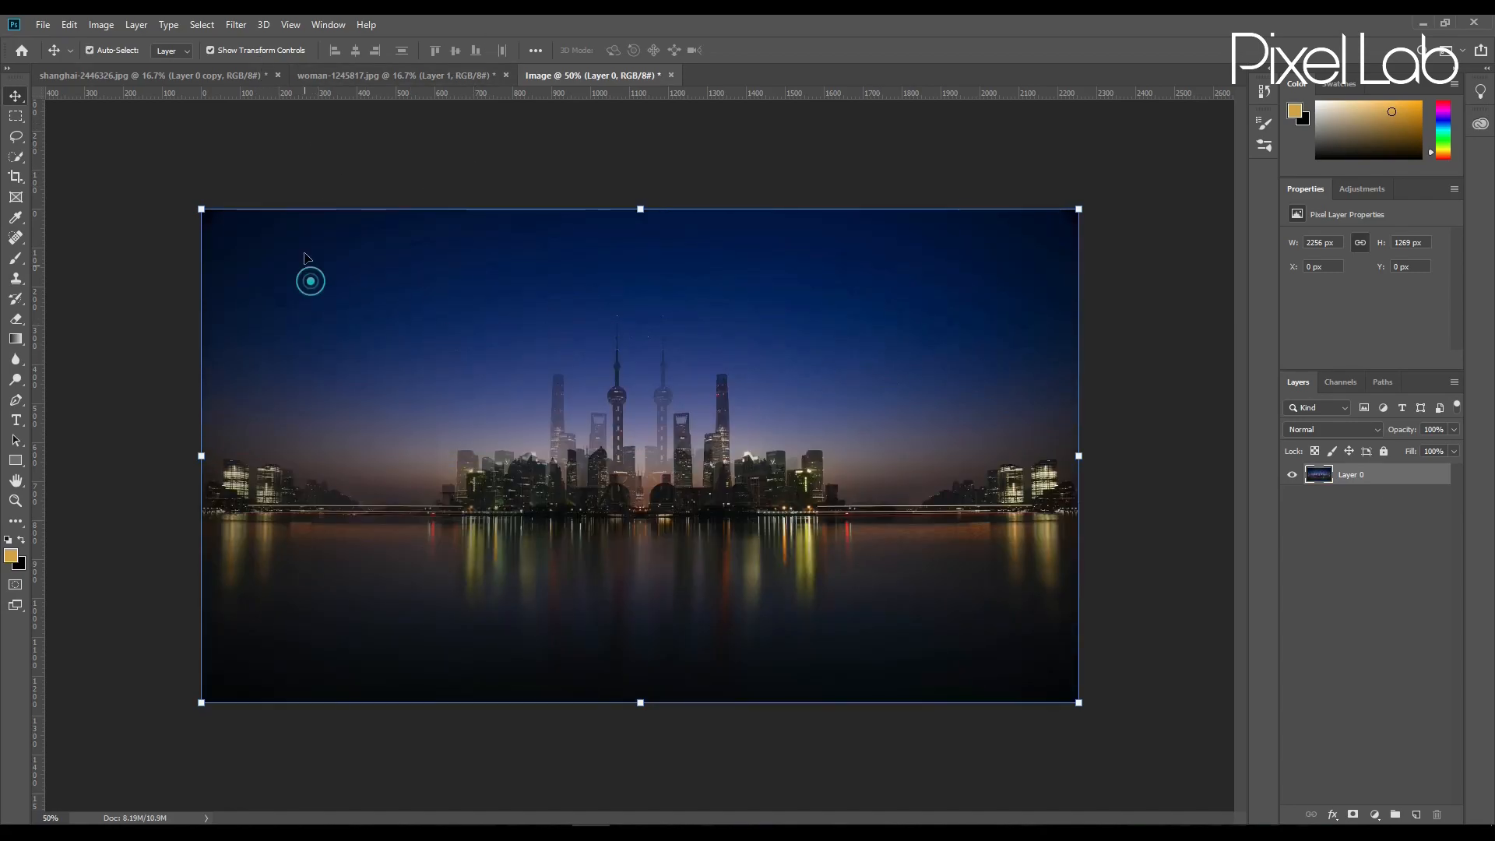
Unlink the width and height in Image Size and set the height to 11.28 inches for a square image.
click(102, 24)
click(115, 143)
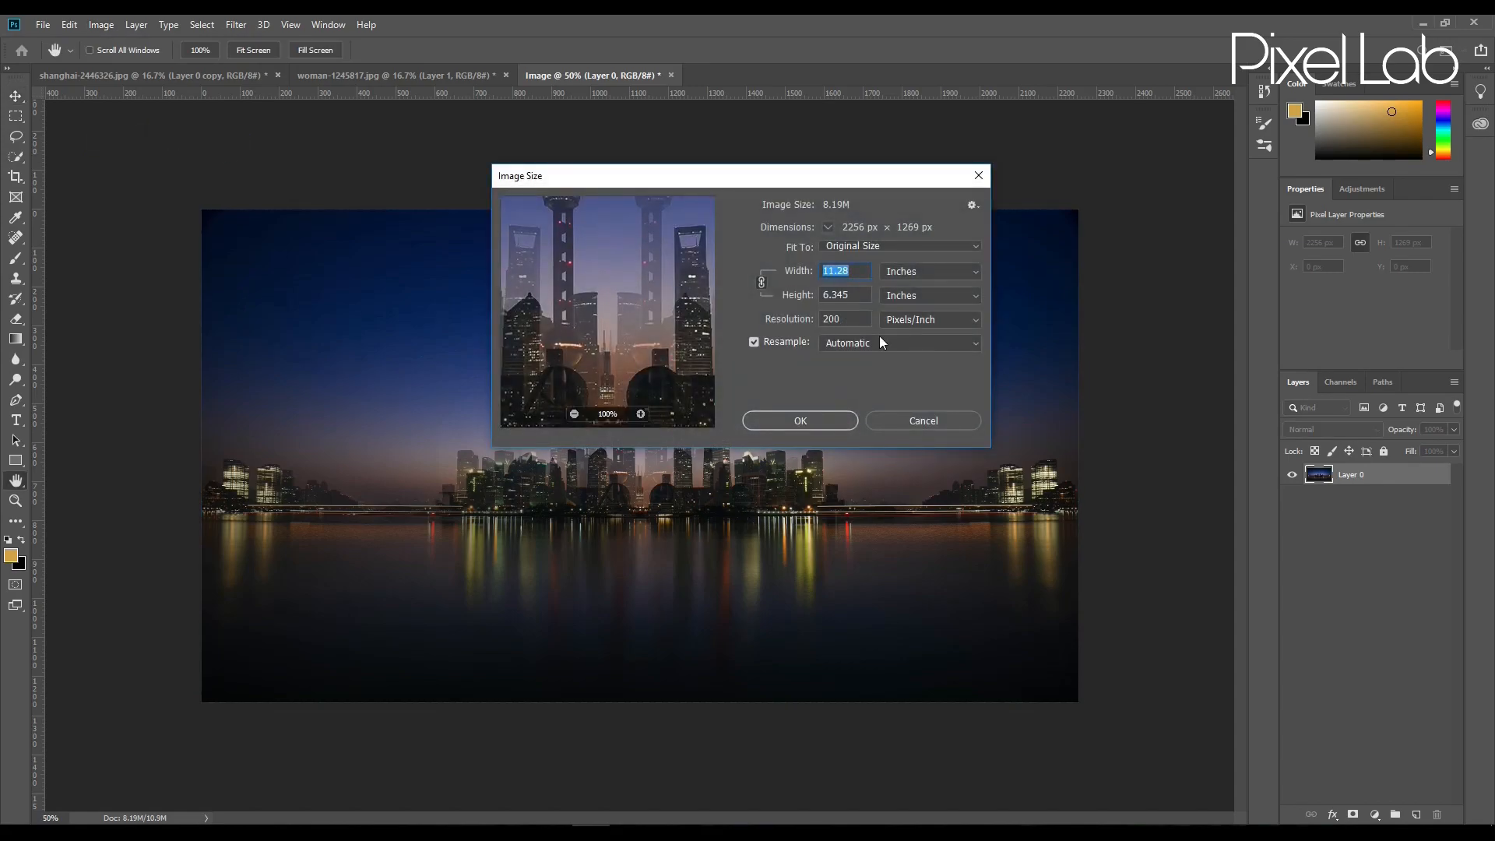
drag(799, 176, 769, 212)
click(727, 378)
click(732, 379)
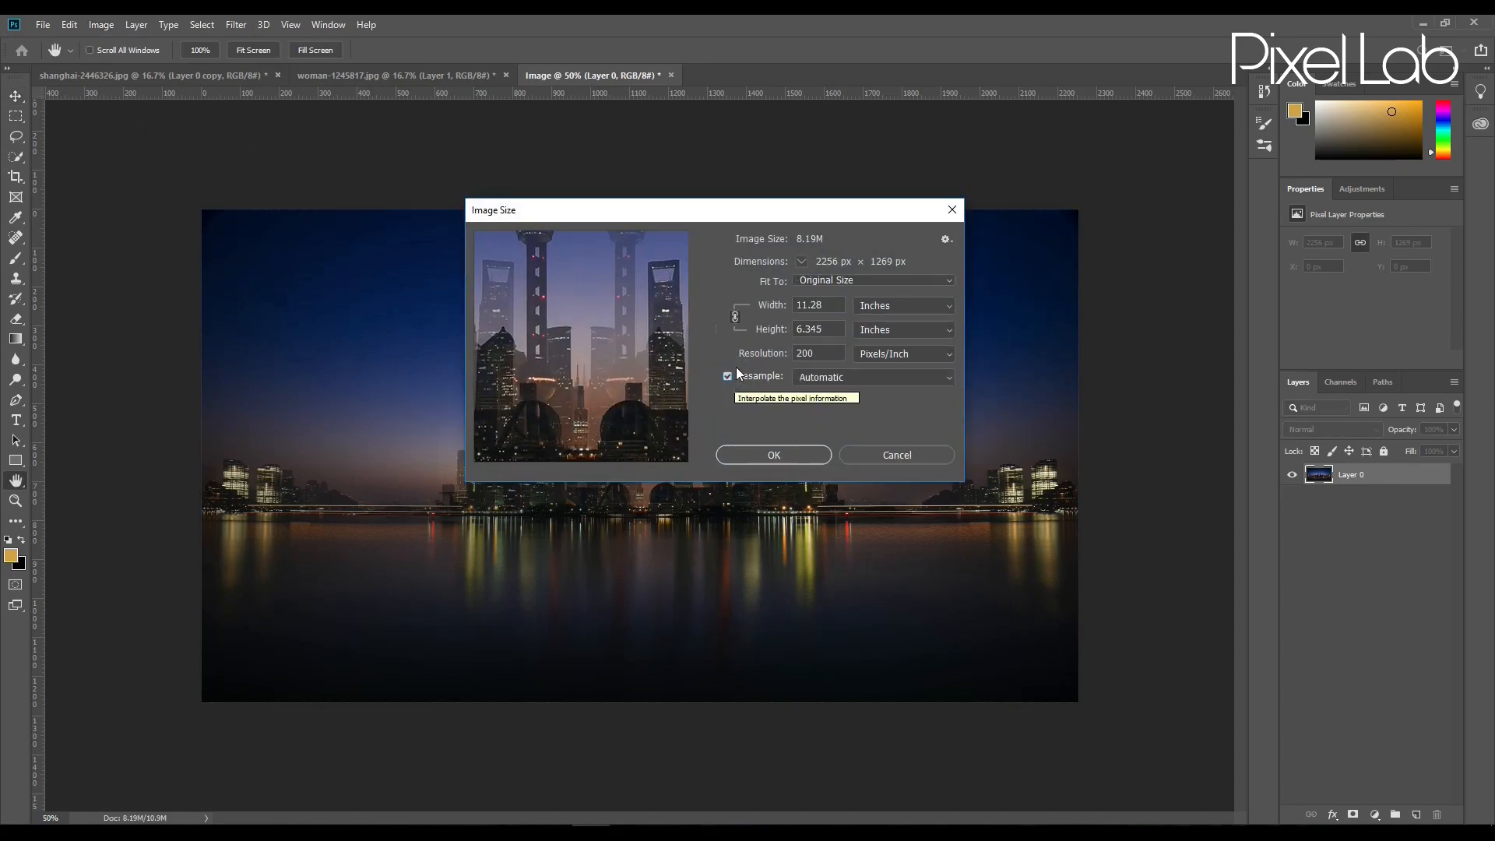
click(827, 310)
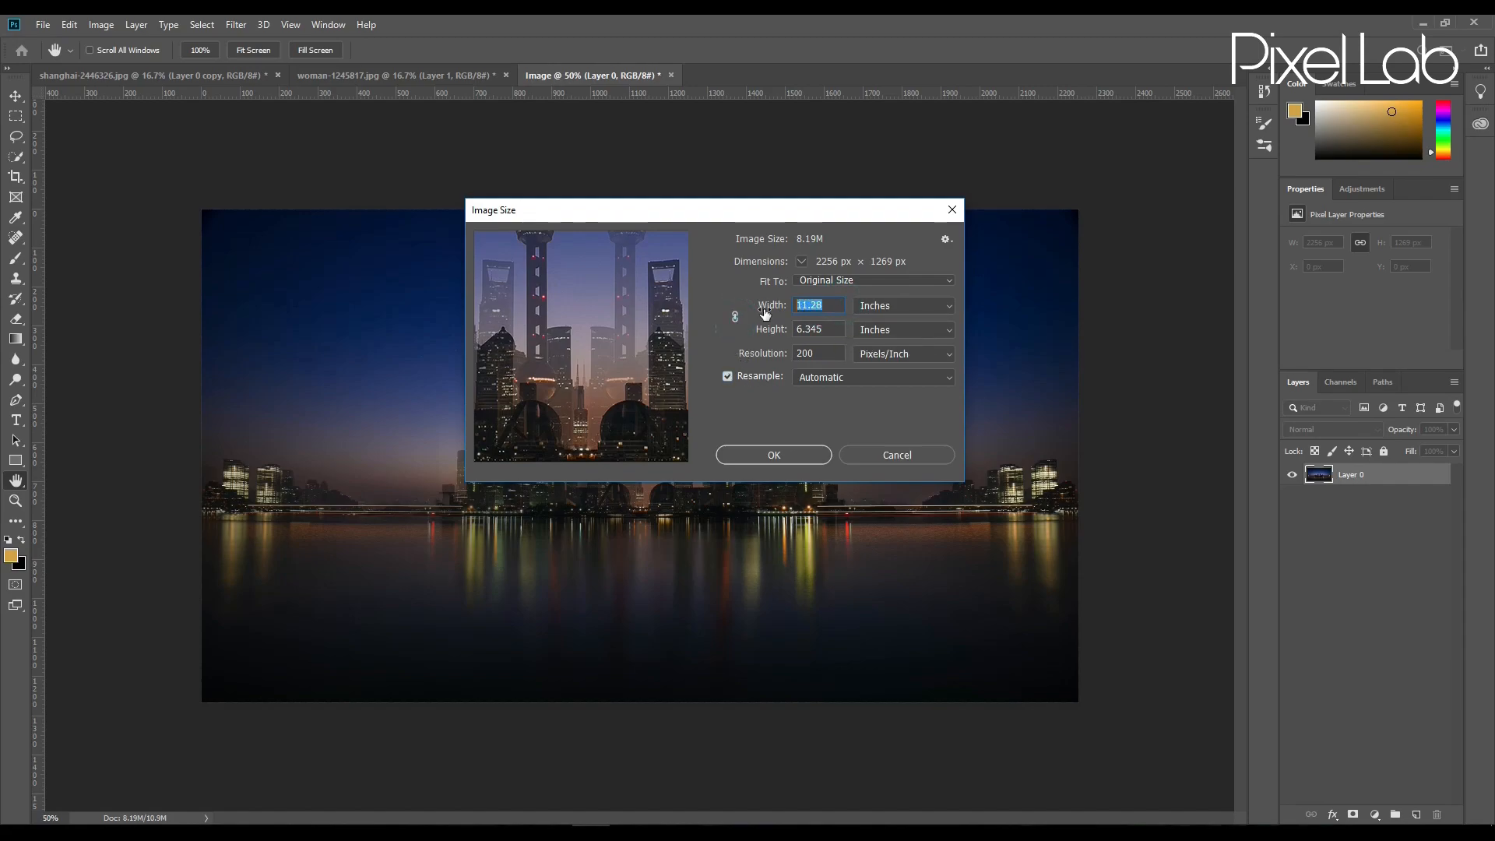
key(Tab)
text(11.28)
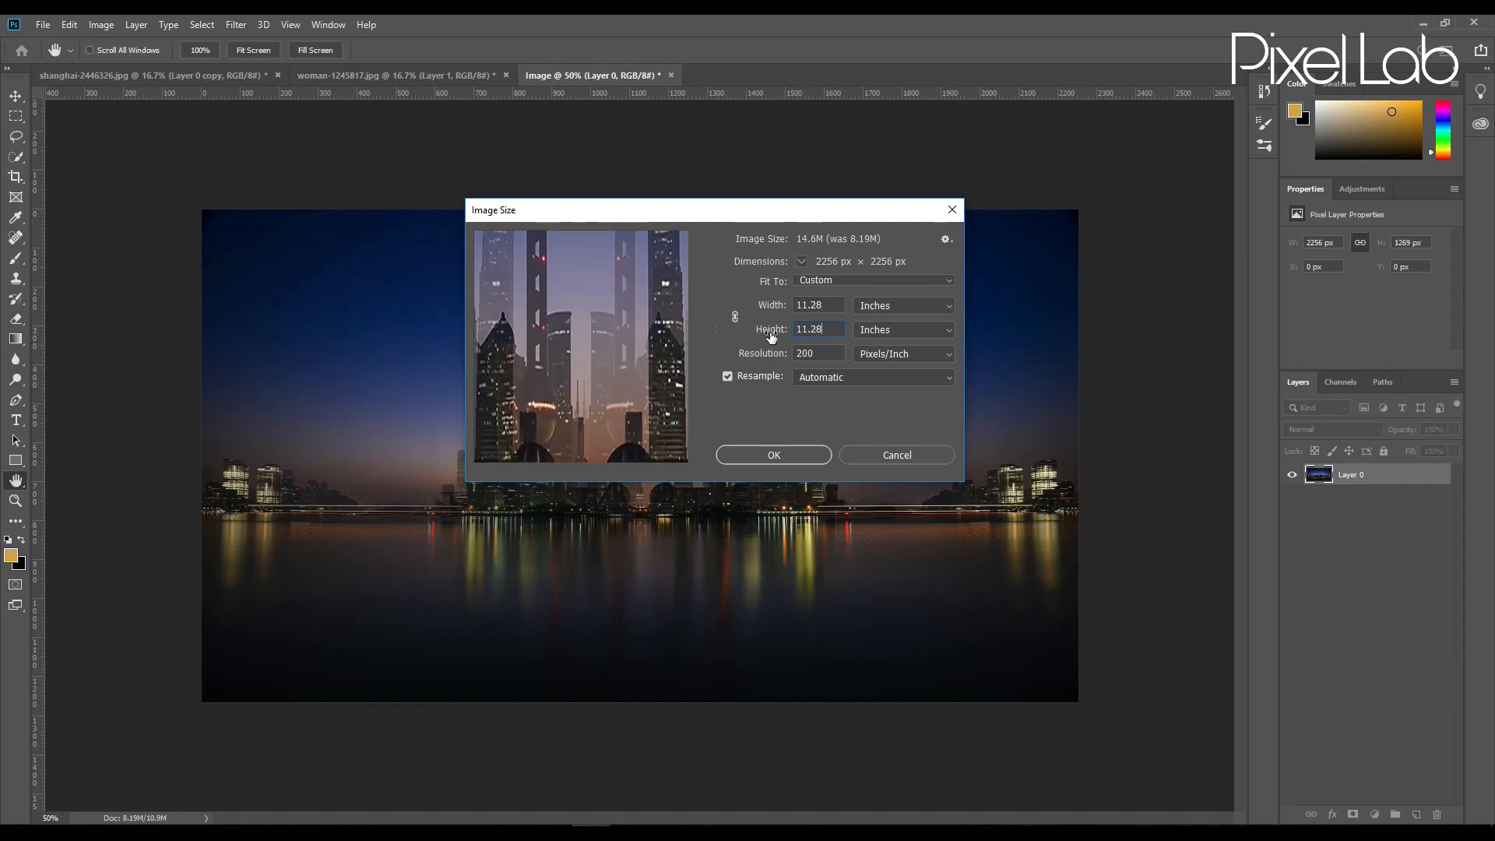
click(793, 452)
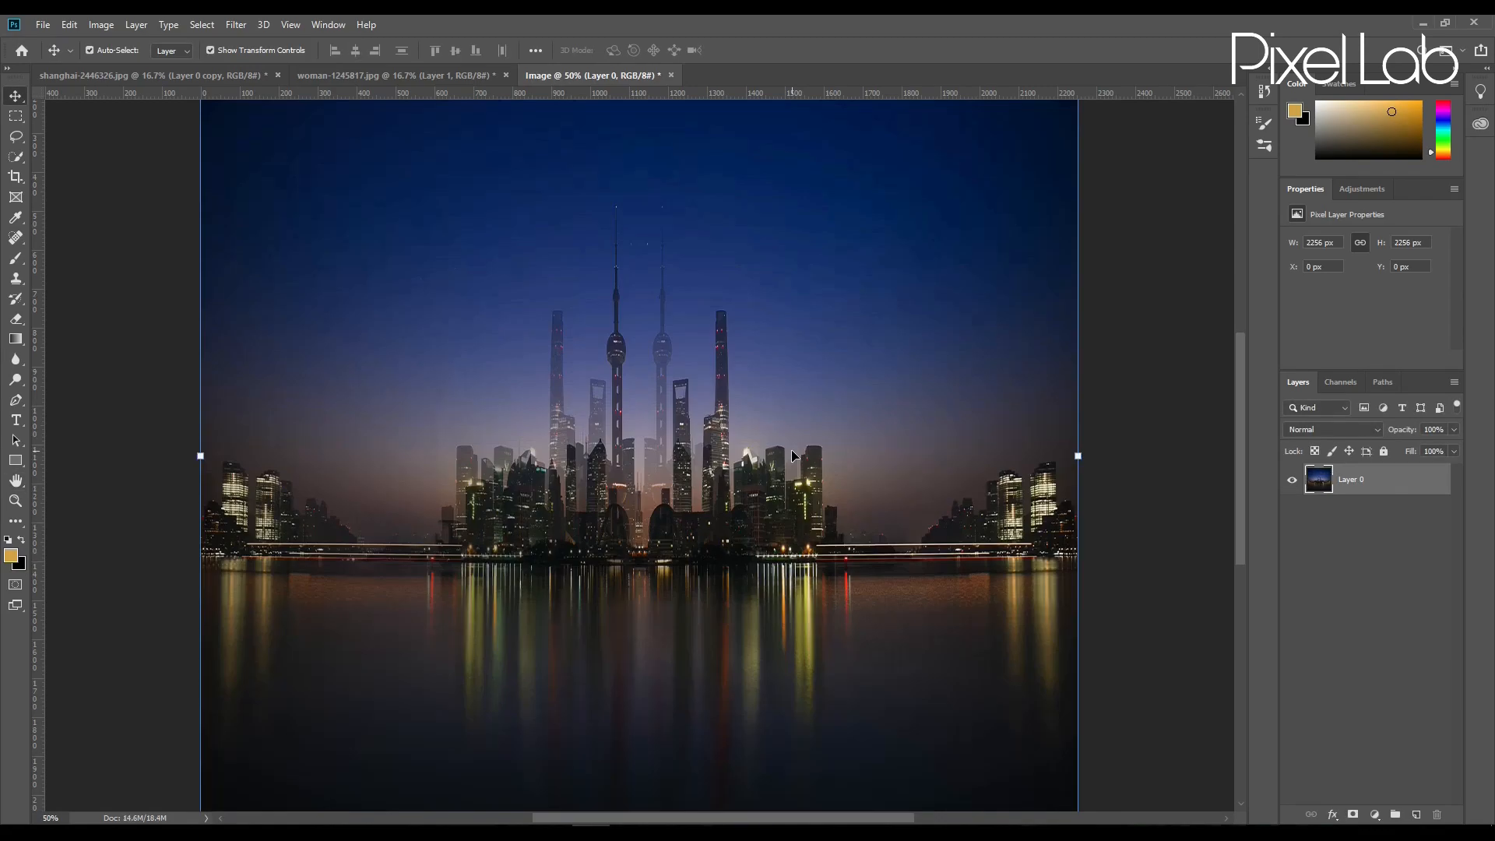
key(ctrl+minus)
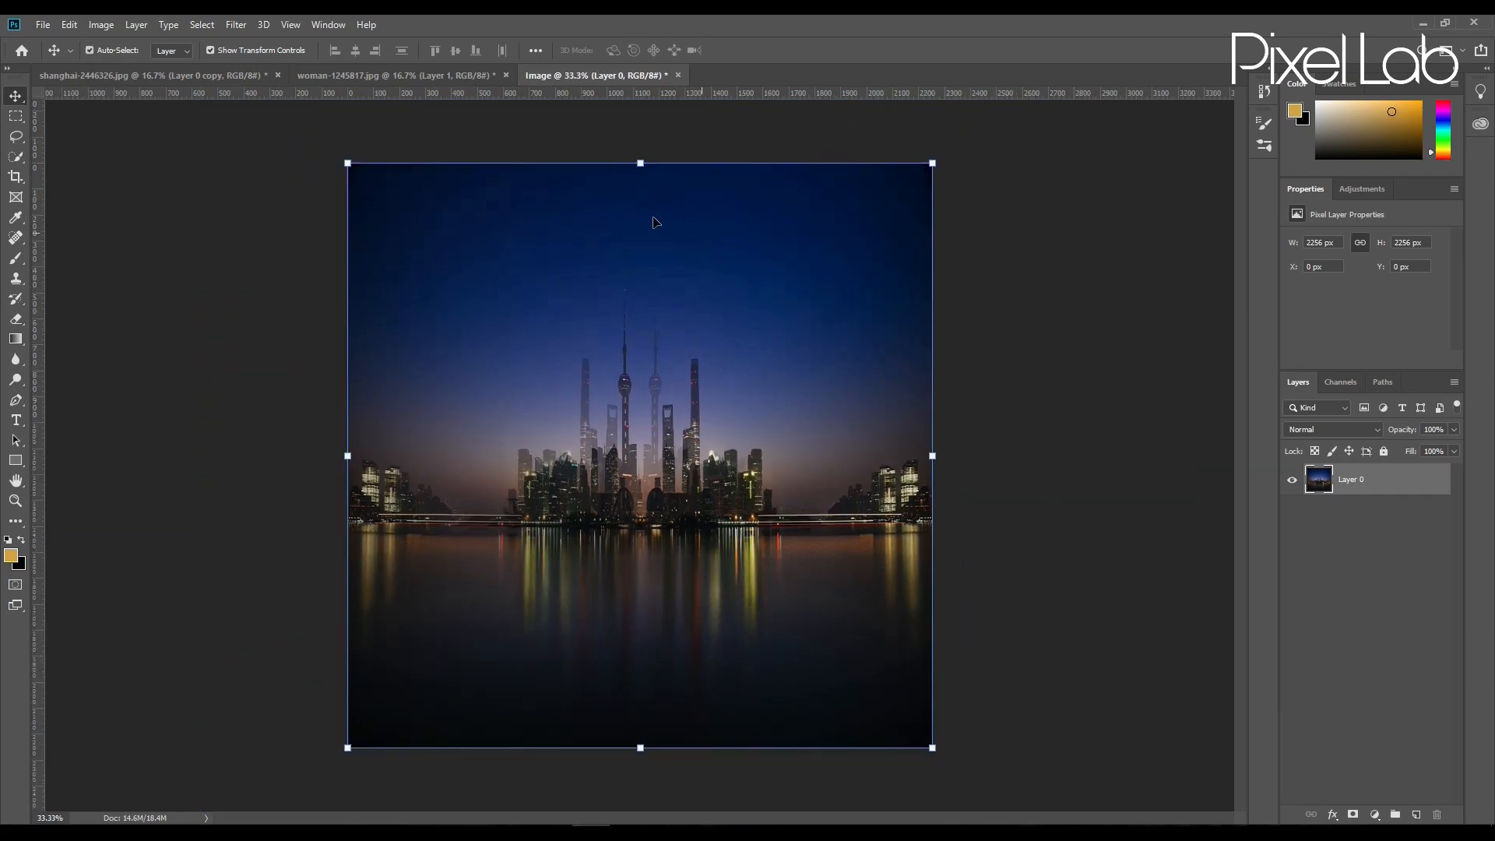
right_click(557, 353)
click(493, 334)
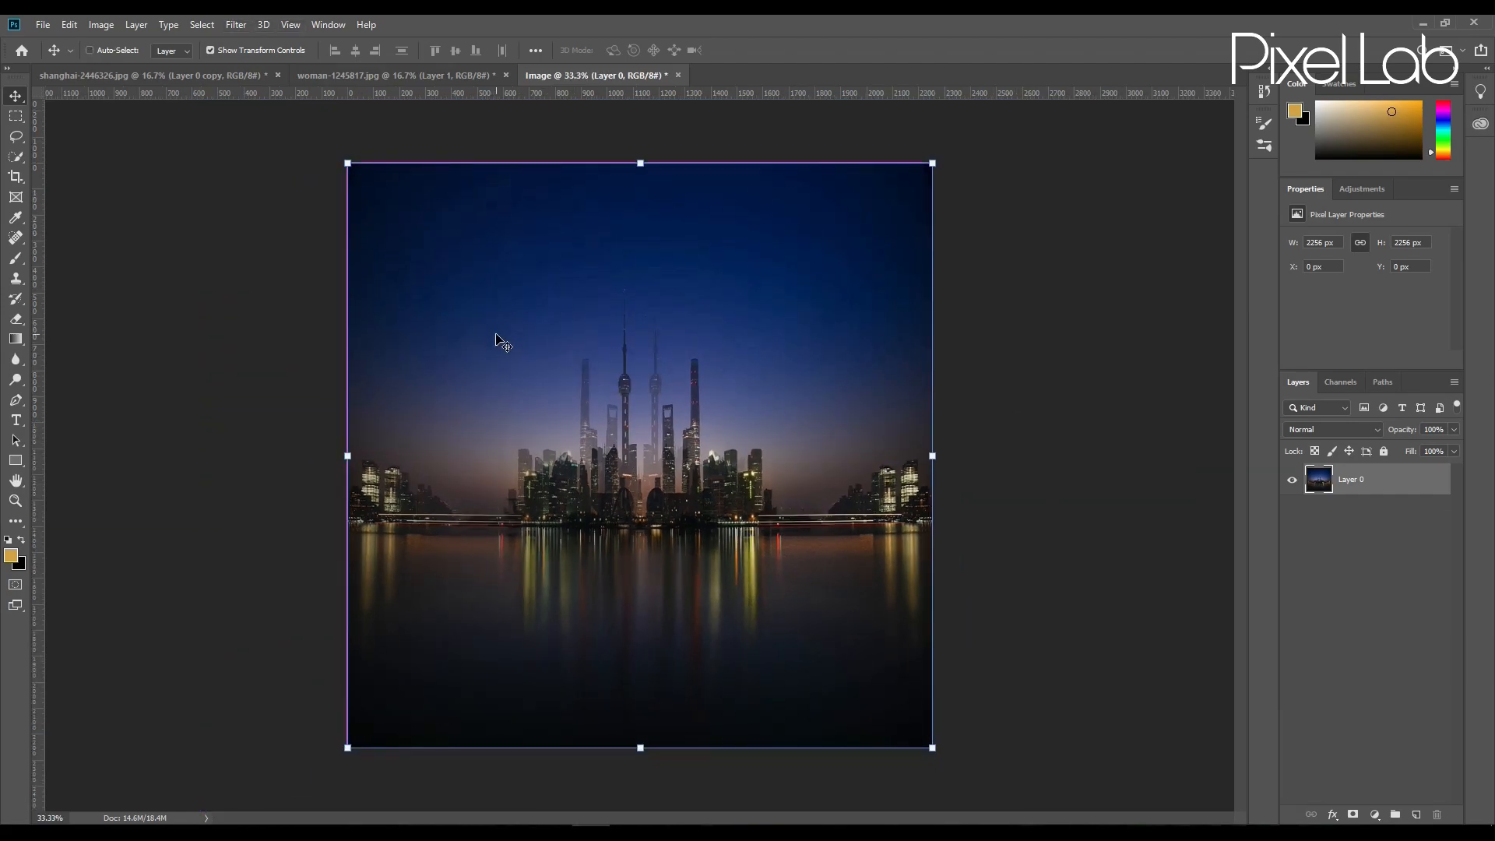
Flip Layer 0 vertically and apply the Polar Coordinates filter with Rectangular to Polar.
key(ctrl+t)
right_click(589, 317)
click(667, 512)
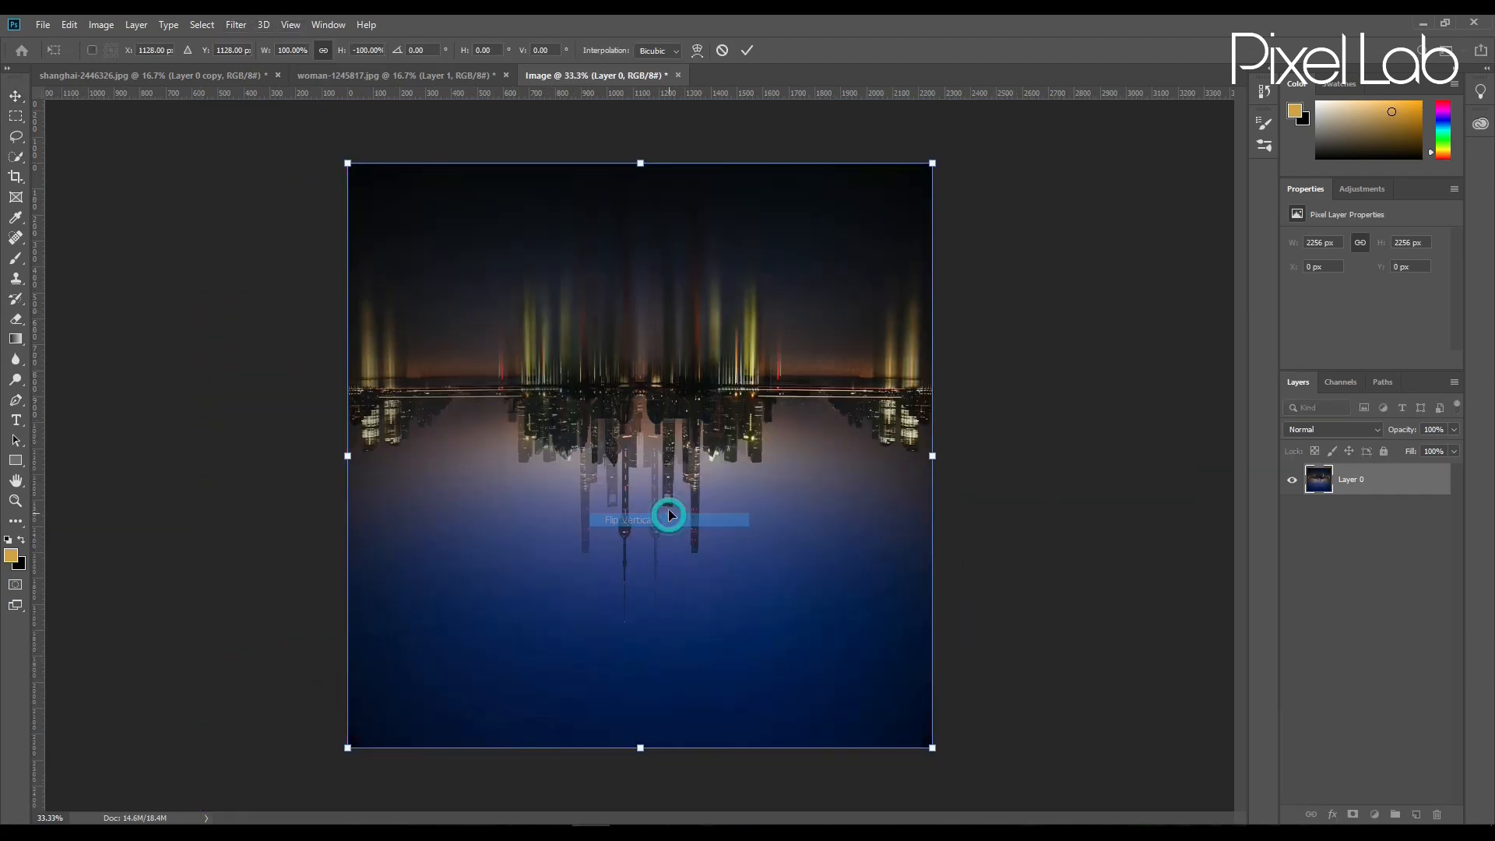
click(747, 50)
click(244, 25)
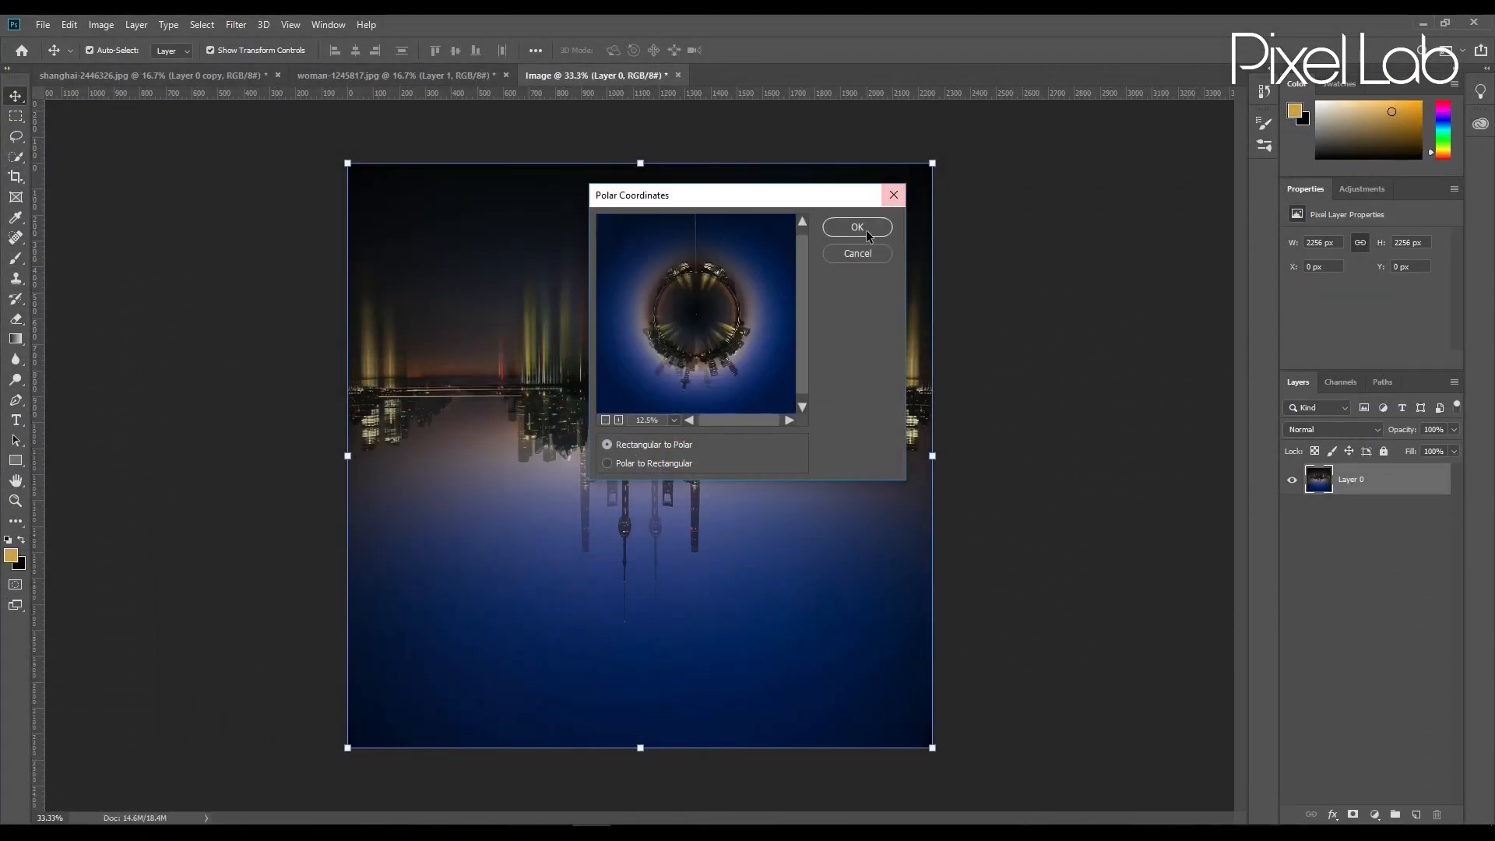
click(862, 226)
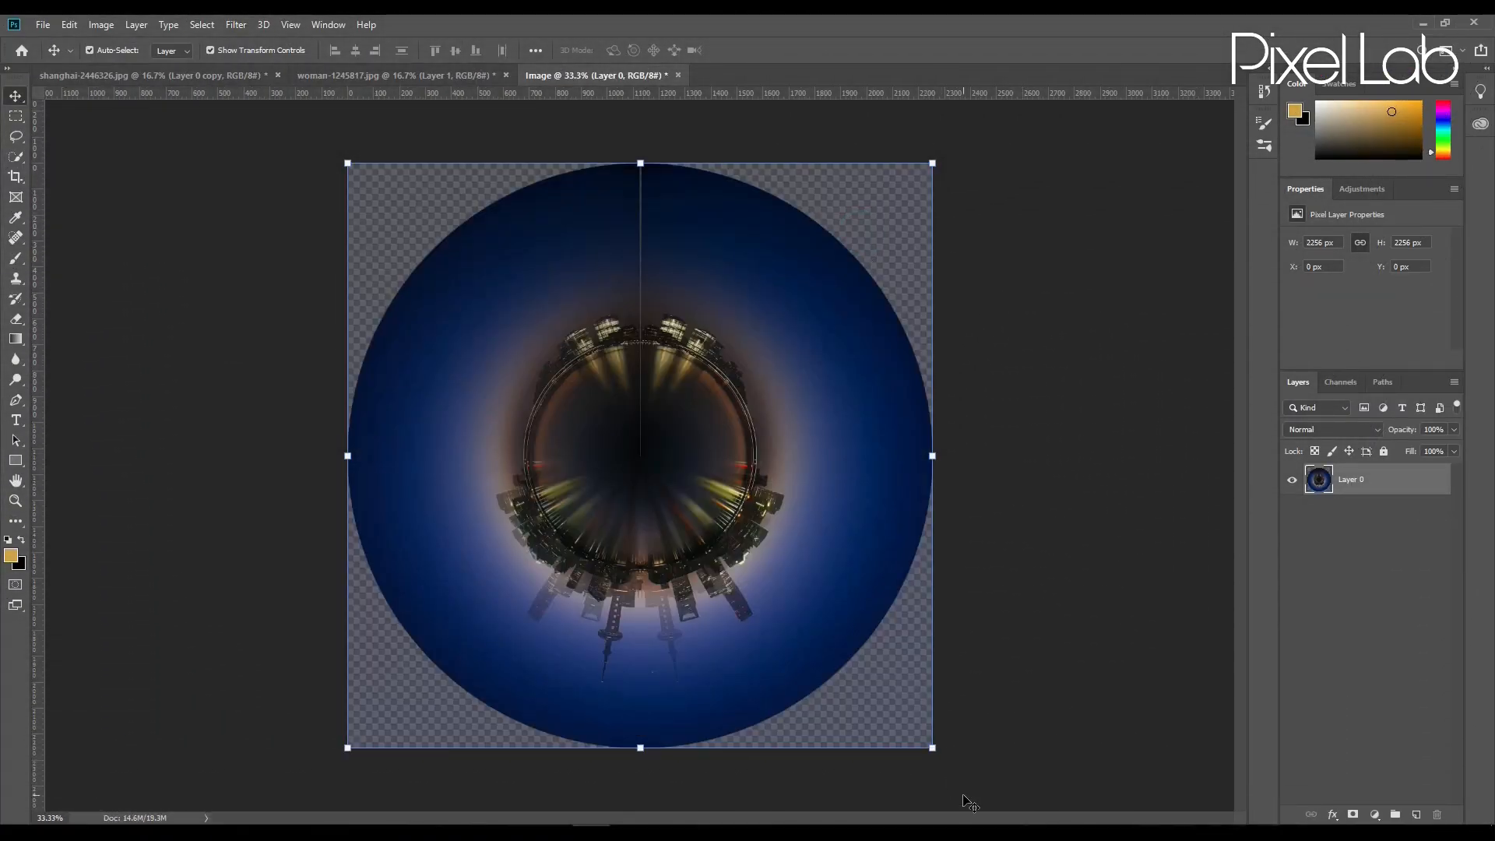
Heal the vertical seam inside the planet's dark centre with a content-aware Spot Healing Brush at size 20.
click(19, 237)
key(bracketleft)
key(bracketleft)
drag(641, 455, 641, 344)
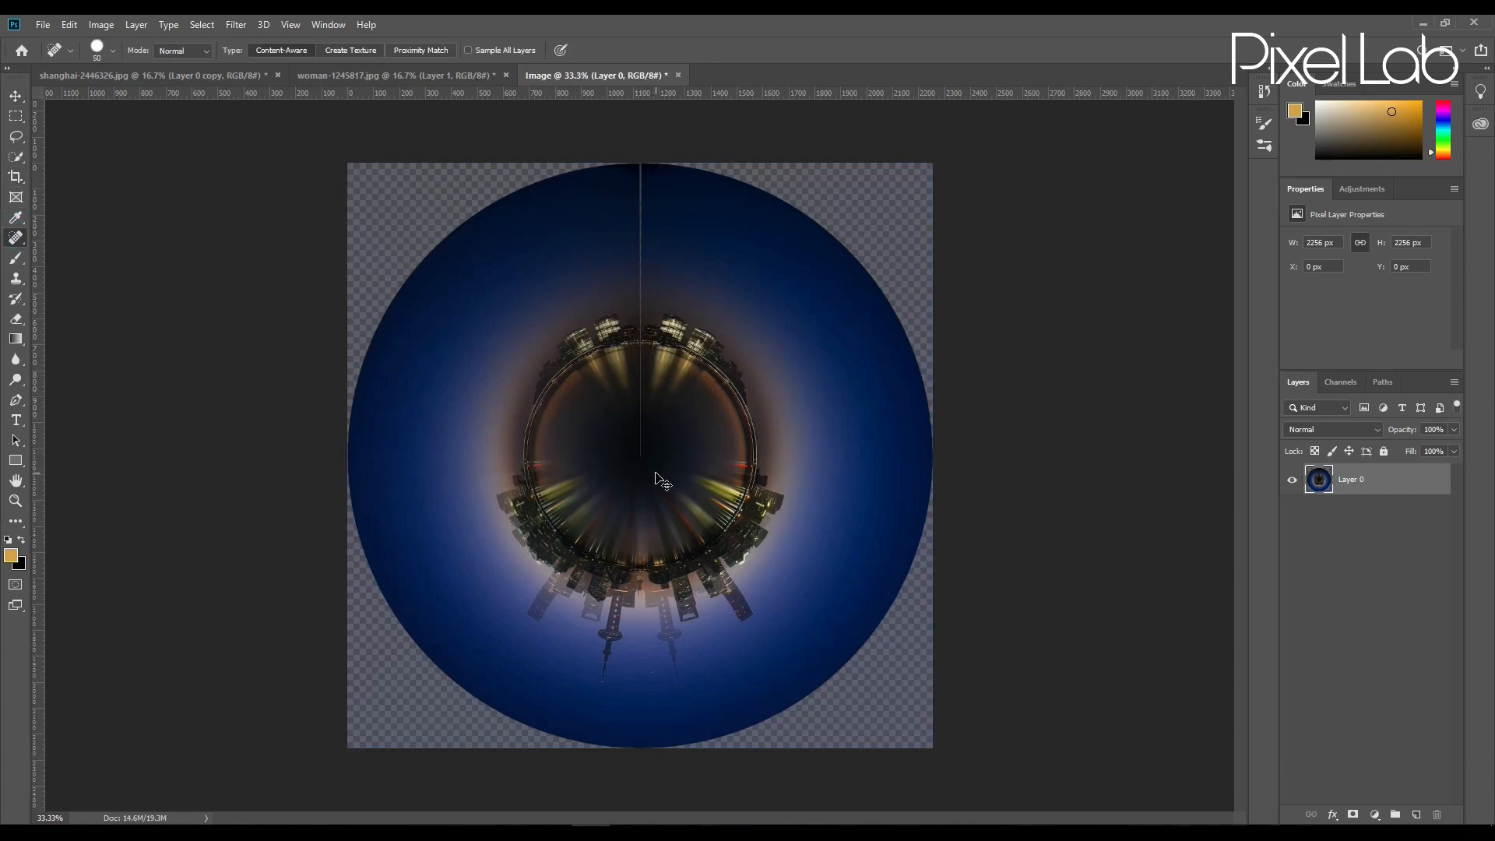
key(ctrl+1)
key(bracketleft)
key(bracketleft)
key(bracketleft)
key(bracketleft)
key(bracketleft)
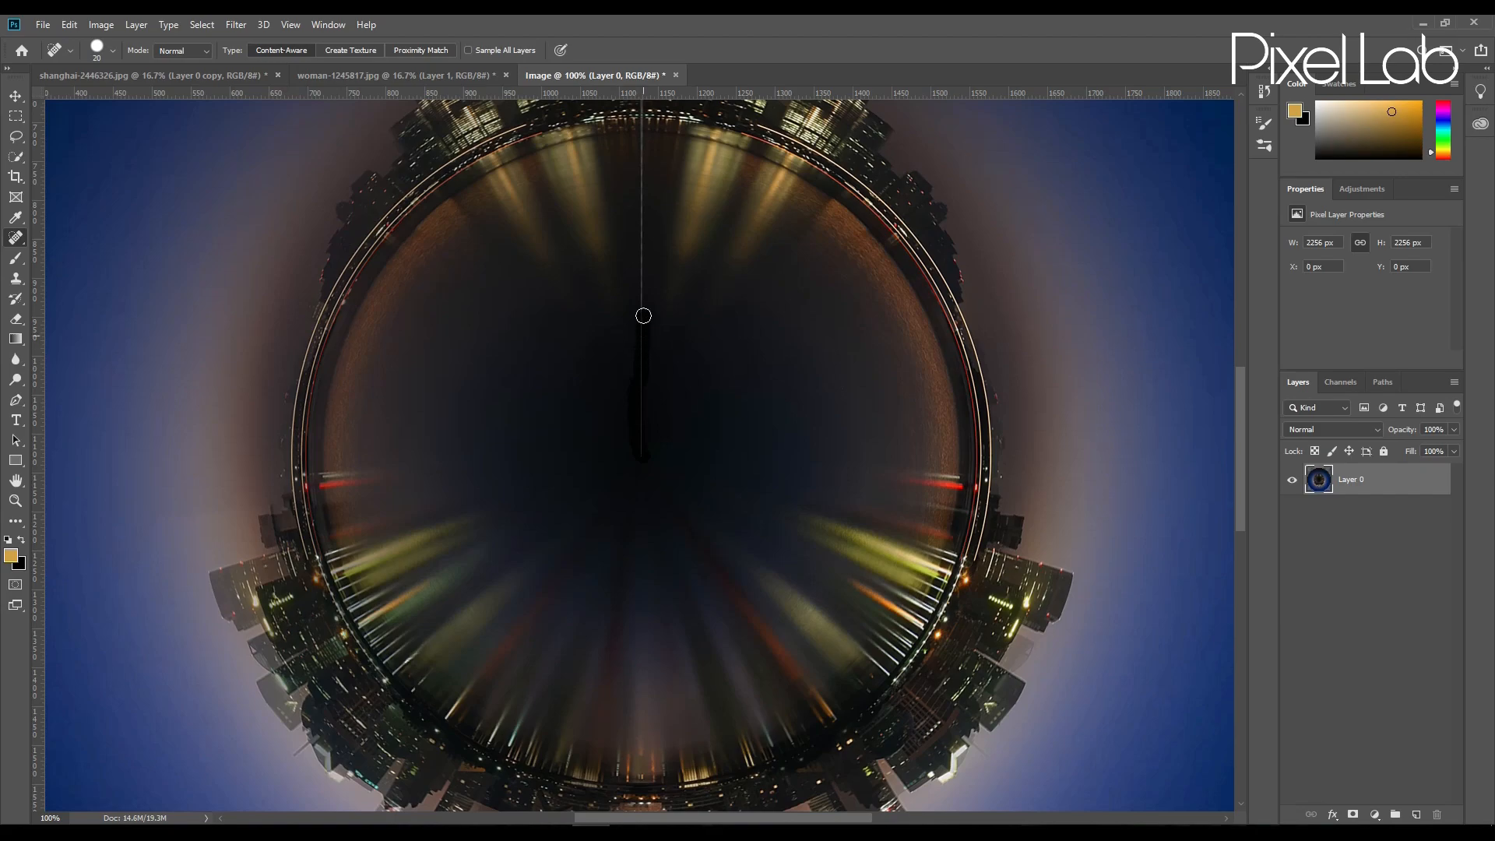
drag(643, 233, 642, 118)
Heal the rest of the seam through the sky and across the skyline, using a finer healing brush among the buildings.
scroll(686, 366, up, 10)
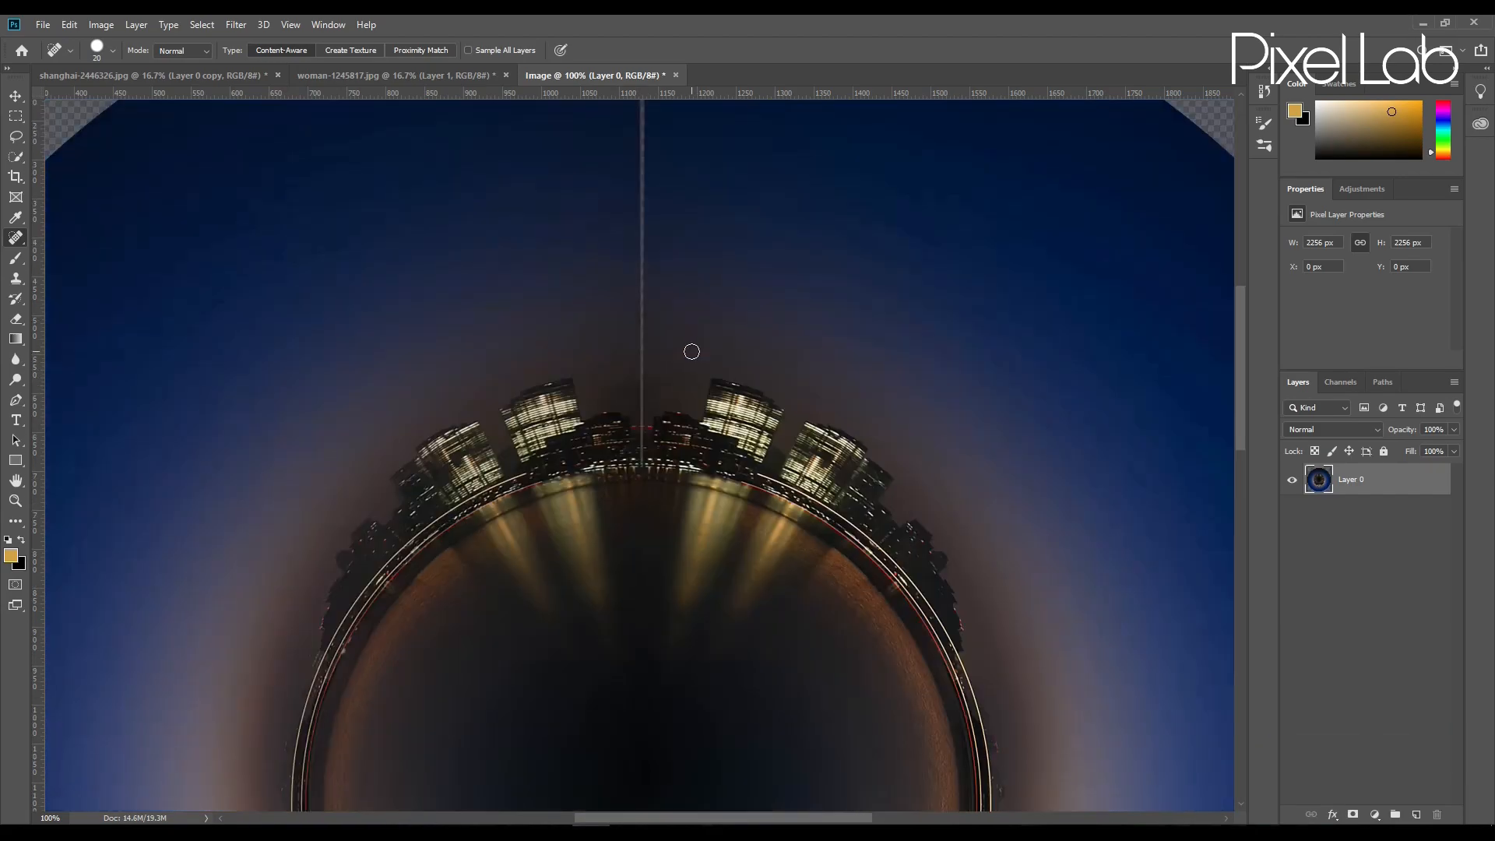
drag(642, 276, 642, 632)
scroll(715, 469, down, 5)
scroll(714, 468, down, 2)
key(bracketleft)
key(bracketleft)
key(bracketleft)
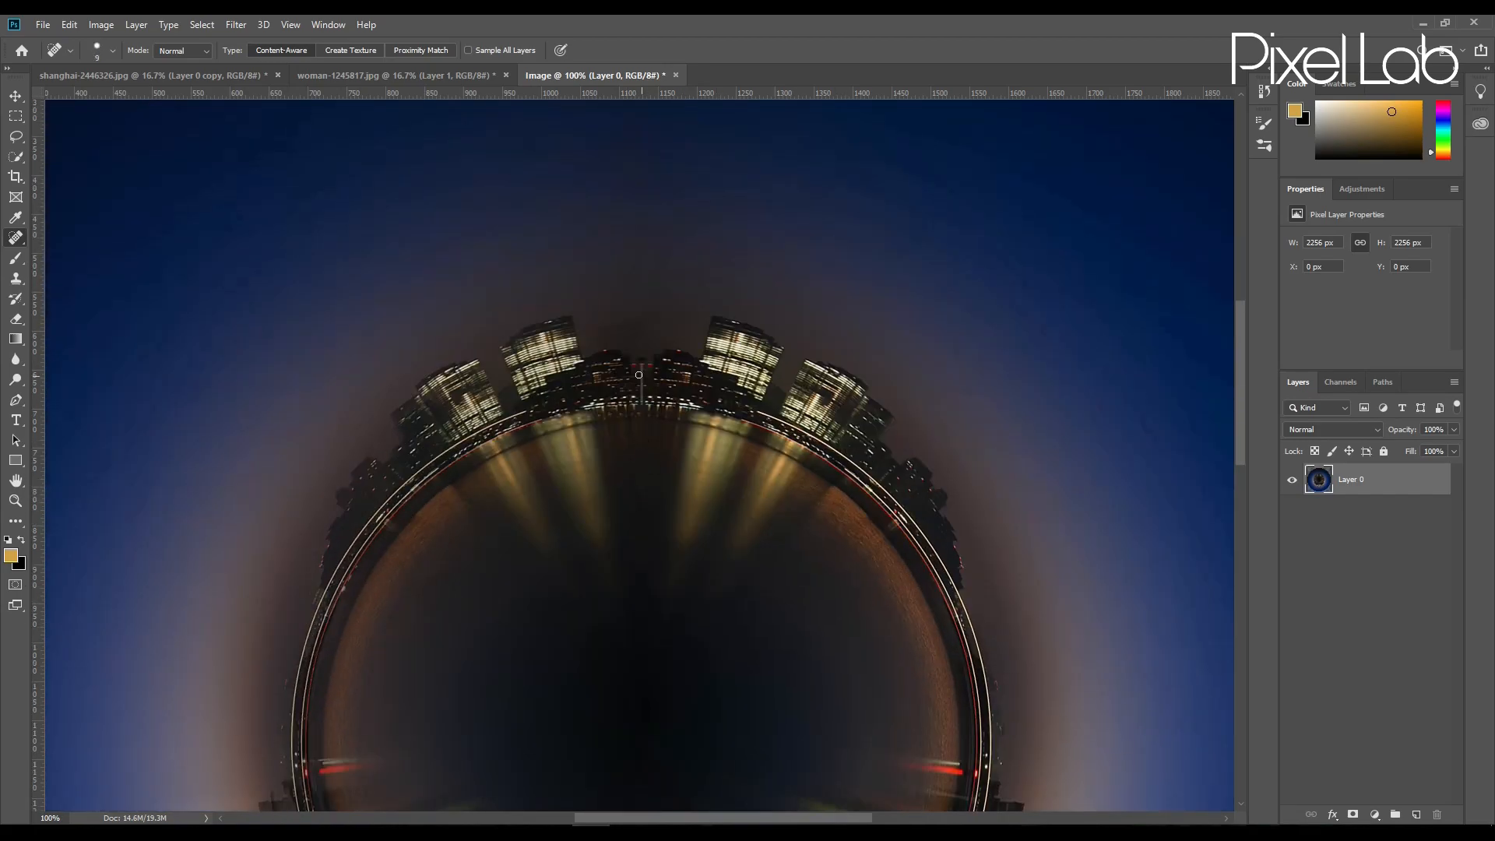
scroll(760, 343, down, 4)
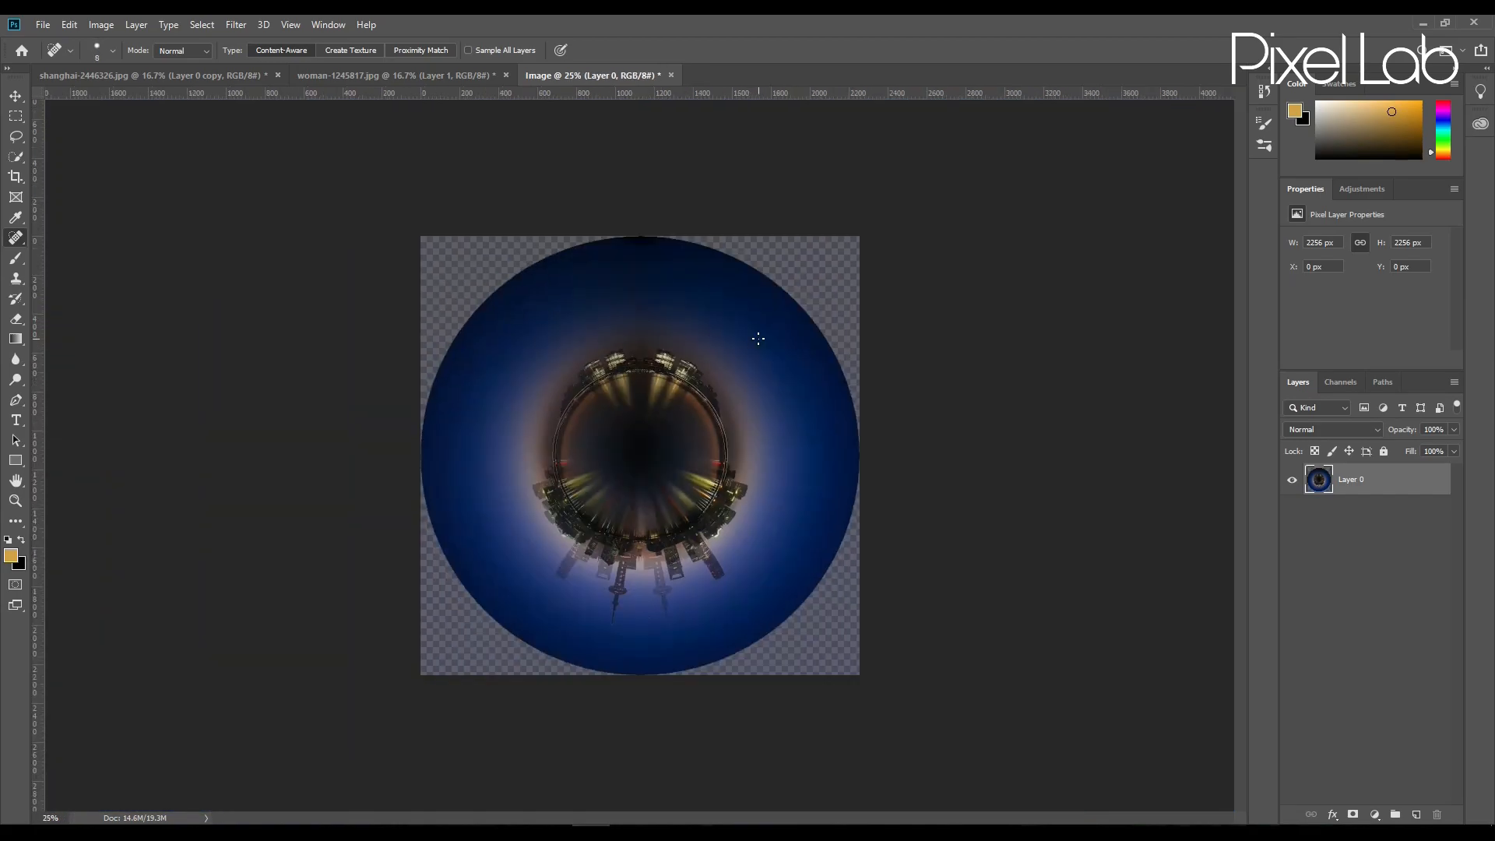
Enlarge the planet layer around its centre to about 3296 × 2608 px so it extends past the canvas edges.
key(ctrl+t)
drag(860, 676, 960, 708)
drag(982, 457, 928, 568)
key(ctrl+z)
click(747, 50)
Rotate the planet layer 180 degrees so the tall towers point upward.
key(ctrl+t)
drag(976, 181, 491, 571)
click(747, 50)
Fill the two transparent upper corners of the image with cloned blue sky using the Clone Stamp.
click(15, 95)
click(15, 278)
key(ctrl+plus)
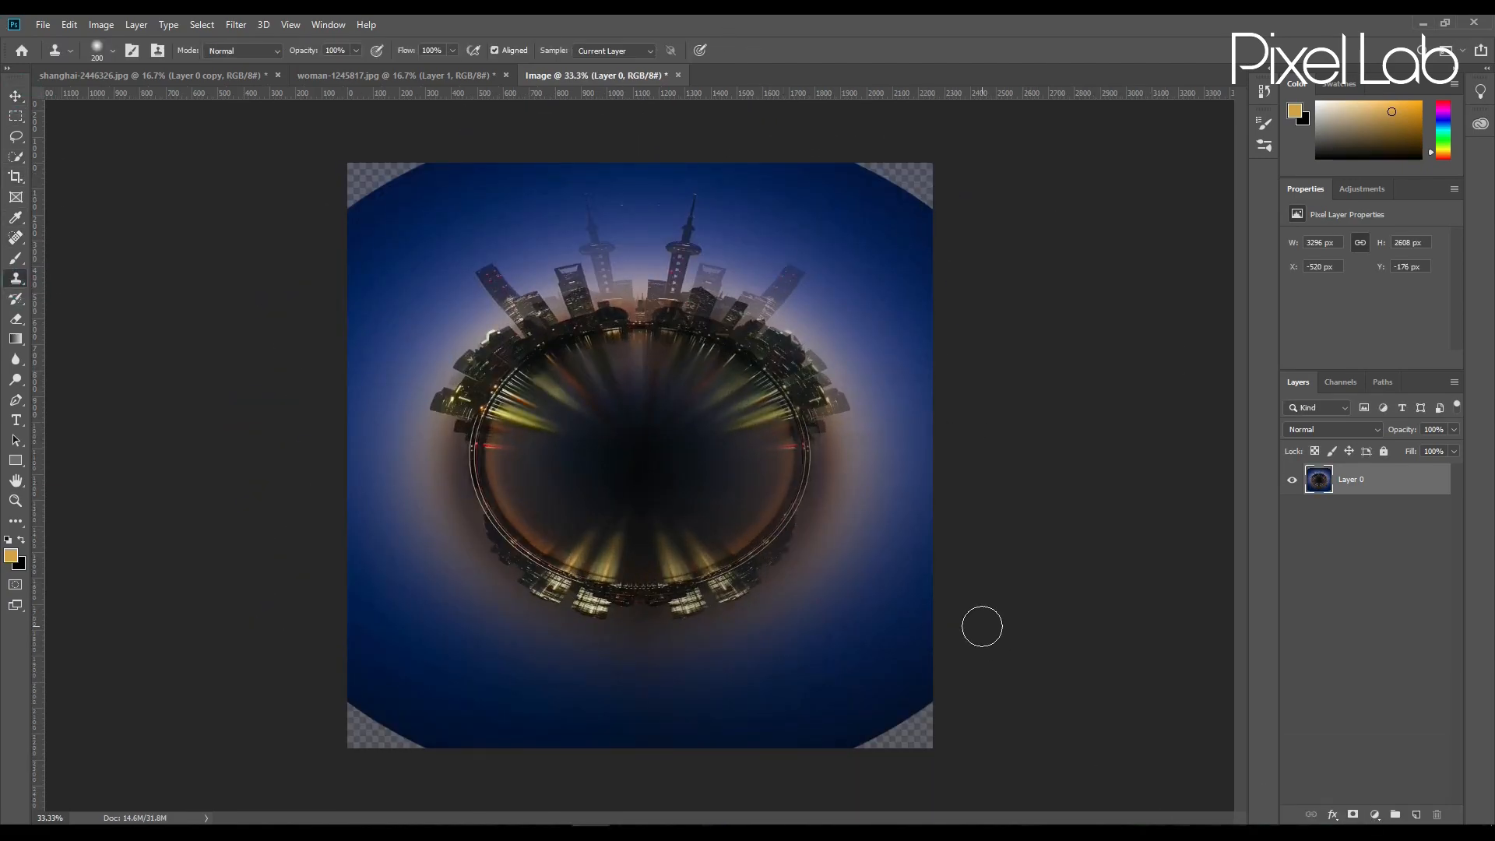
mouse_move(847, 165)
mouse_down()
mouse_move(917, 173)
mouse_move(944, 205)
mouse_move(871, 177)
mouse_move(911, 216)
mouse_up()
mouse_move(393, 213)
mouse_down()
mouse_move(384, 173)
mouse_move(377, 194)
mouse_move(390, 167)
mouse_move(373, 208)
mouse_move(358, 193)
mouse_up()
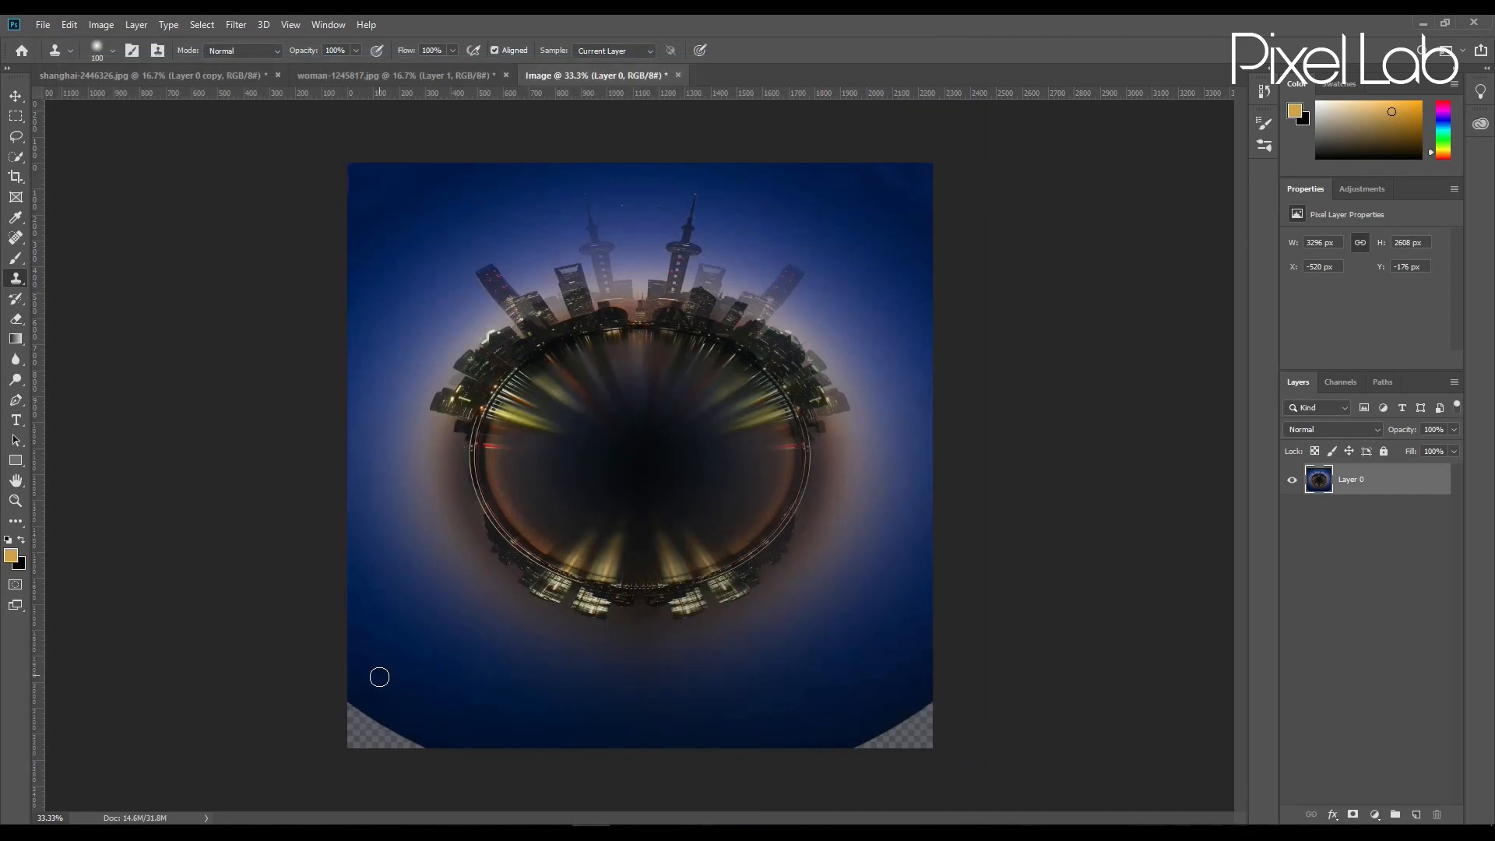
Clone nearby dark blue sky over the two transparent lower corners of the image.
alt+click(379, 680)
alt+click(387, 693)
mouse_move(353, 697)
mouse_down()
mouse_move(419, 743)
mouse_move(348, 702)
mouse_move(374, 740)
mouse_move(361, 722)
mouse_up()
mouse_move(928, 697)
mouse_down()
mouse_move(890, 699)
mouse_move(852, 740)
mouse_move(935, 711)
mouse_move(923, 738)
mouse_up()
alt+click(914, 714)
alt+click(911, 708)
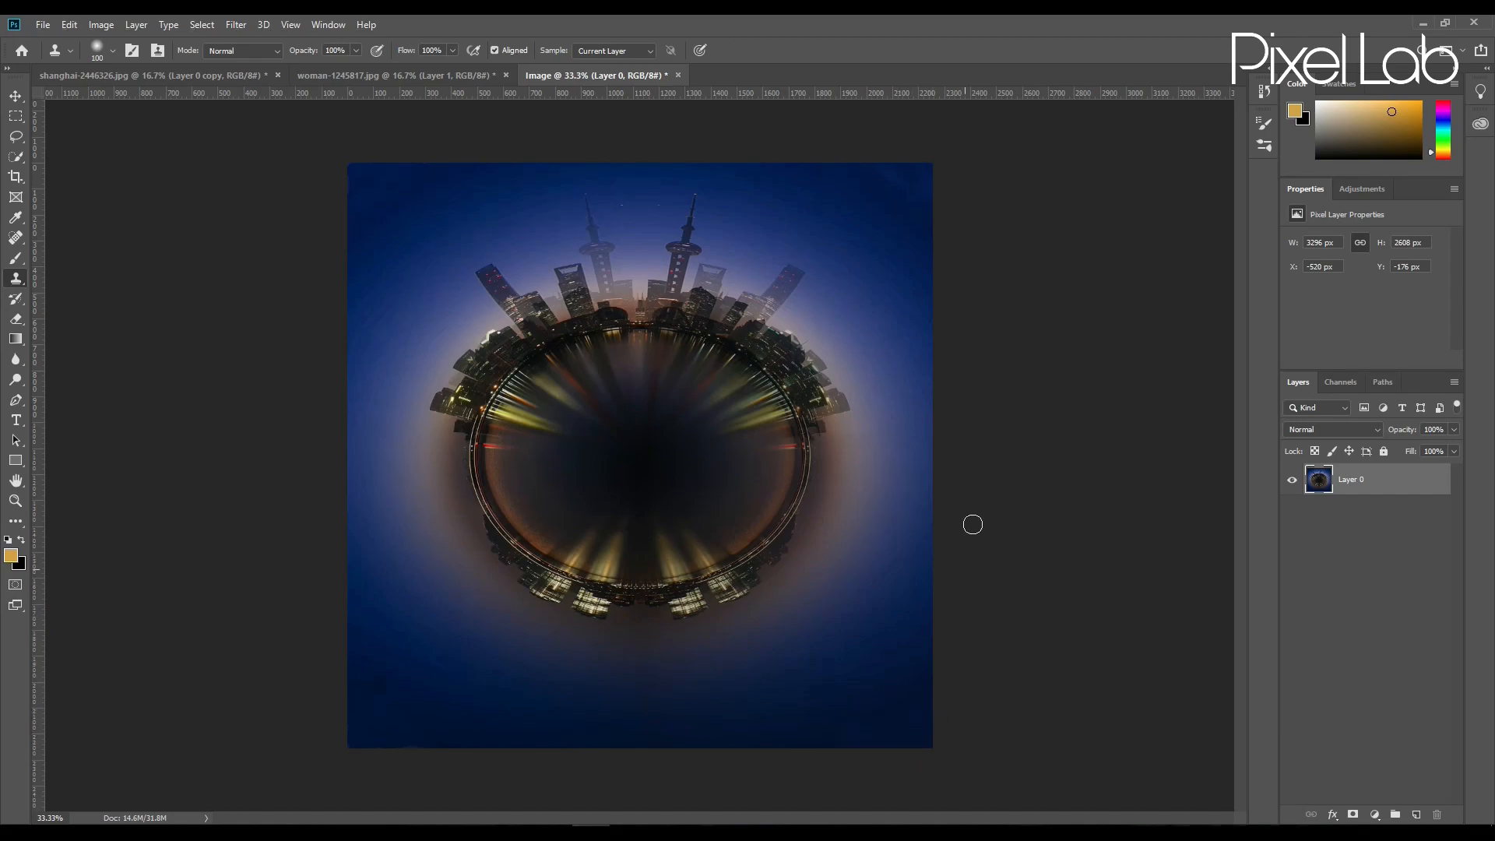
Bring the cut-out woman with the umbrella into the planet image, scale her to about 222 × 299 px and place her between the towers.
click(376, 74)
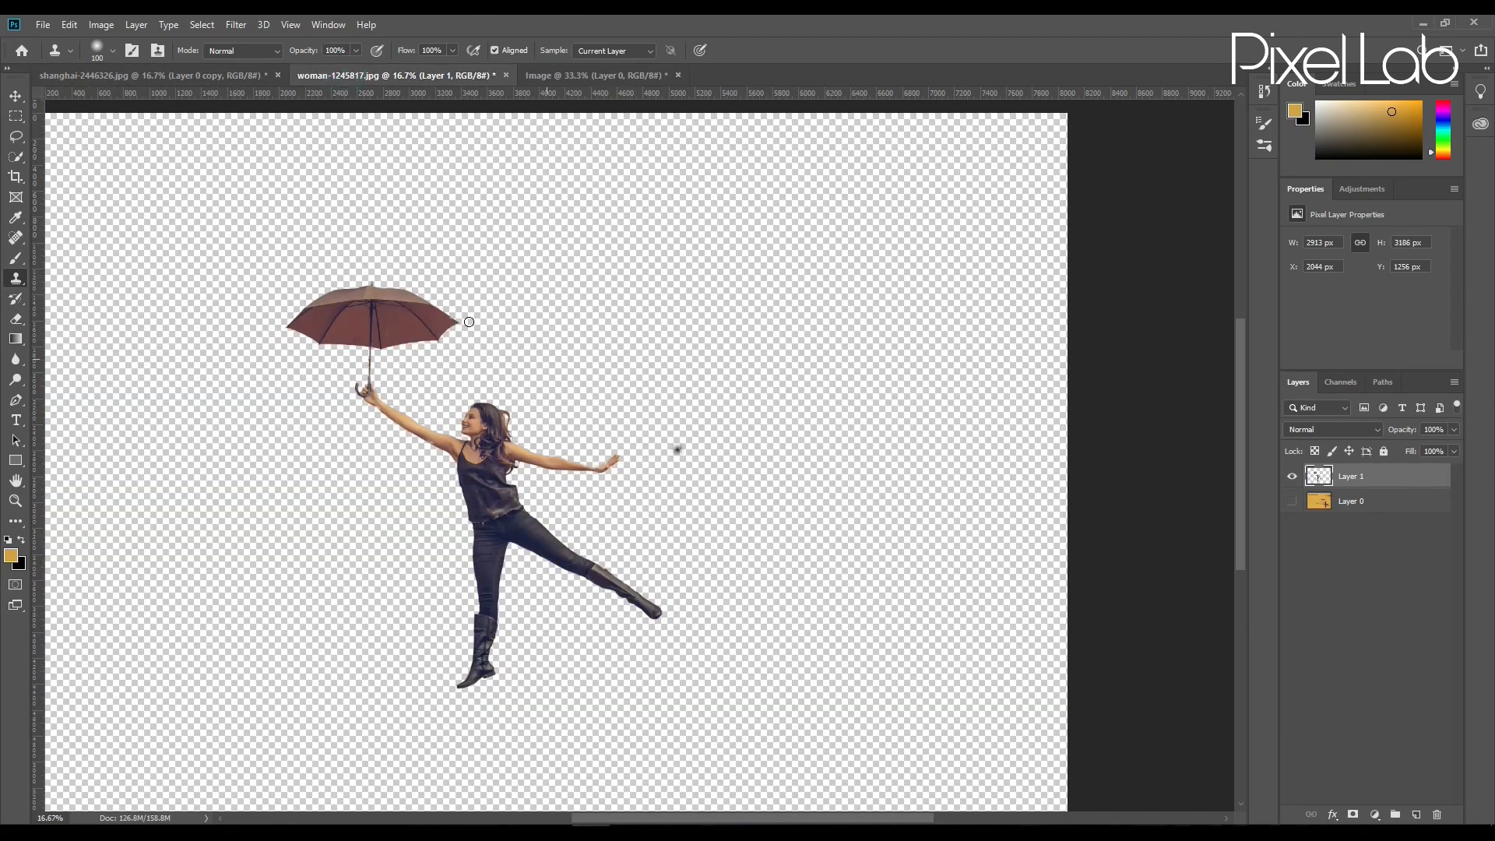
key(v)
drag(487, 484, 660, 289)
drag(1010, 695, 641, 230)
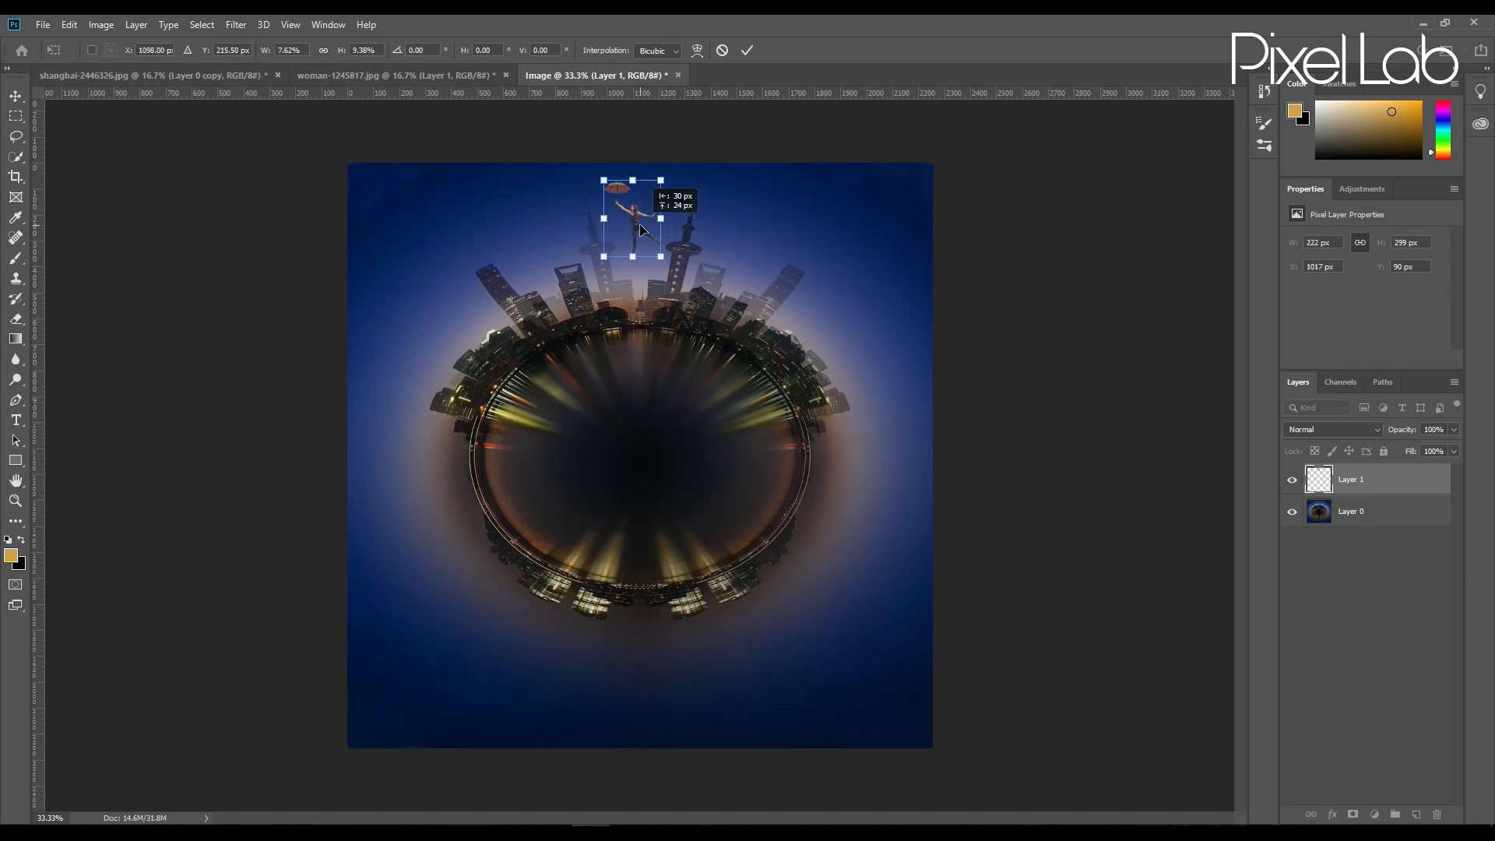